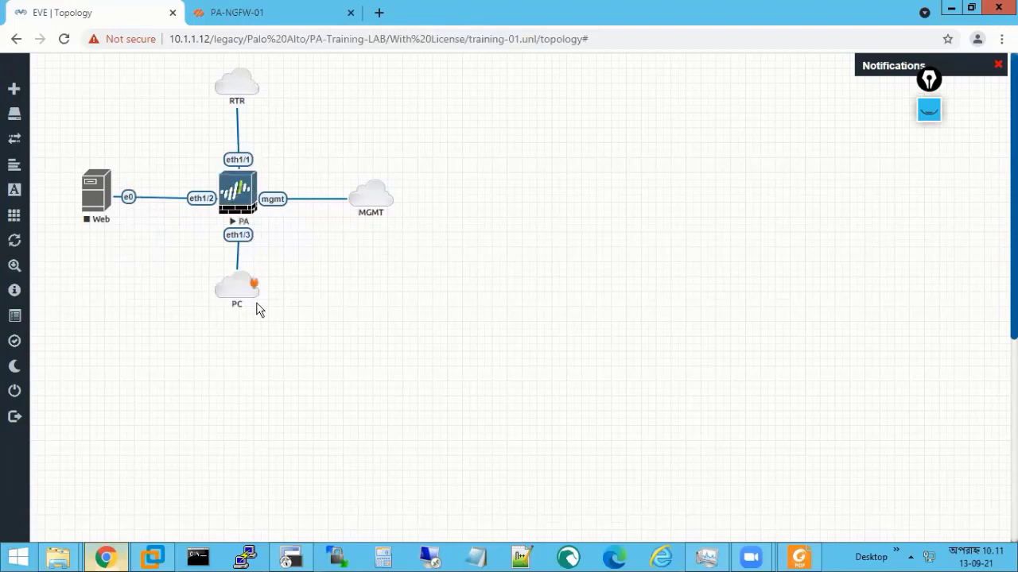
- Switch to VMware Workstation, take the Windows 10 x64 VM out of full screen, and check its Command Prompt output
left_click(151, 557)
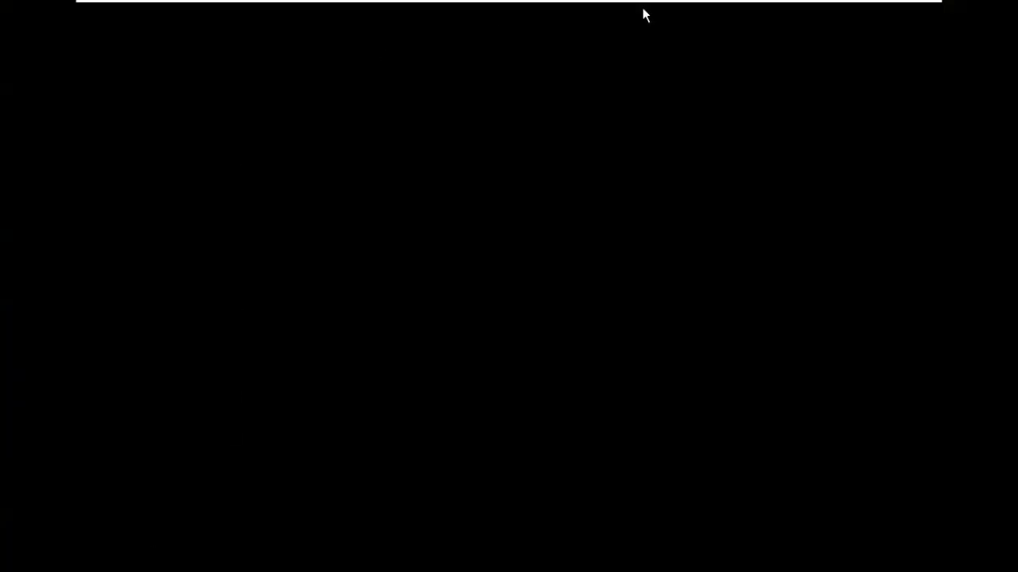
mouse_move(871, 14)
left_click(904, 11)
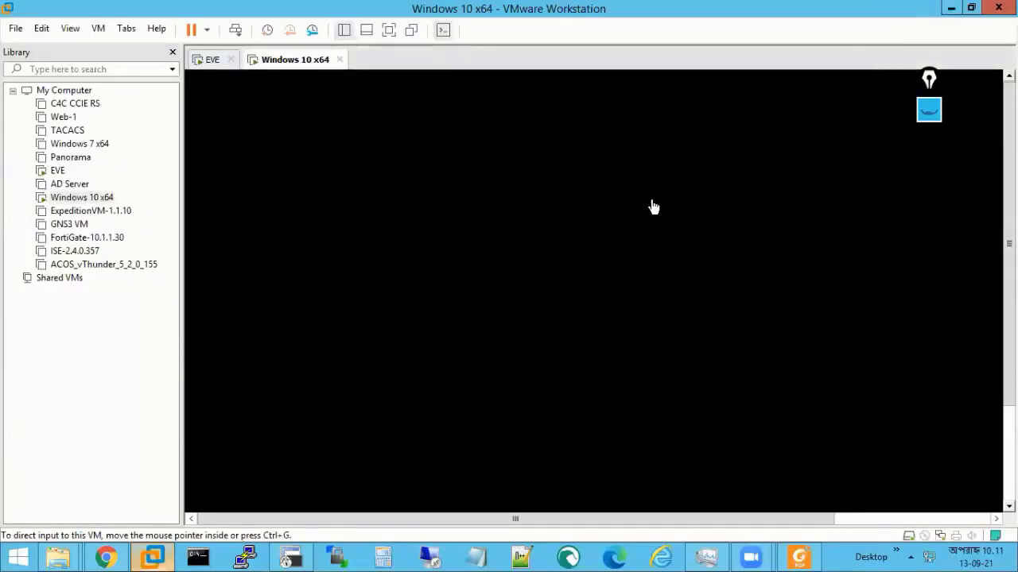
left_click(634, 225)
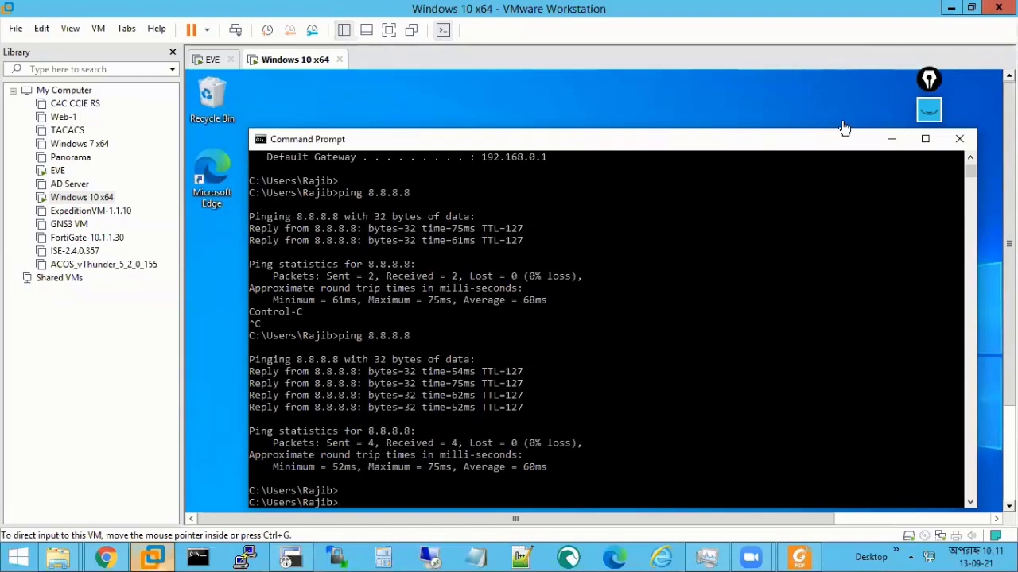
left_click(950, 8)
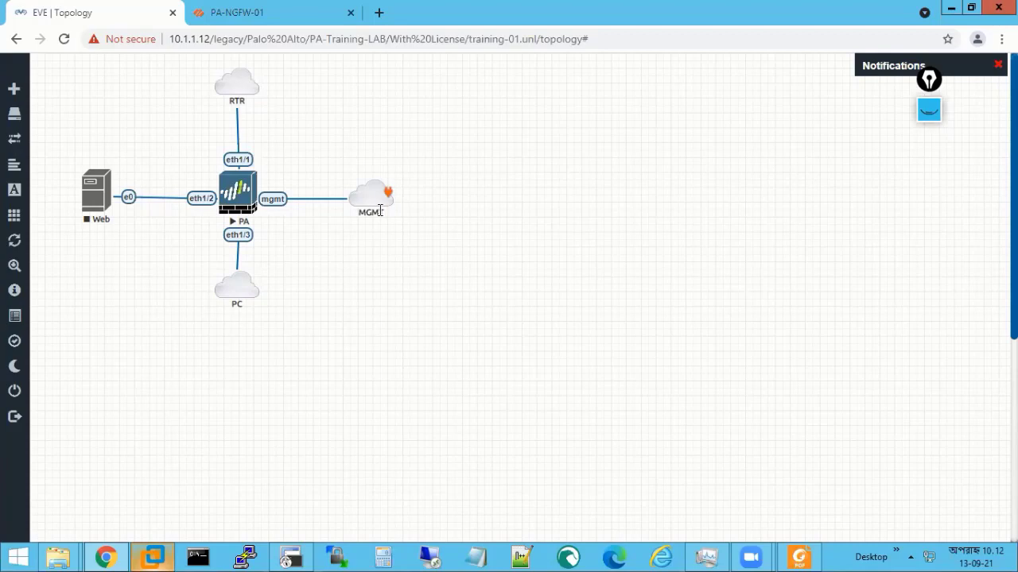
- Review the network design in Lab Guide.pdf and check the software version on the firewall's dashboard
left_click(804, 558)
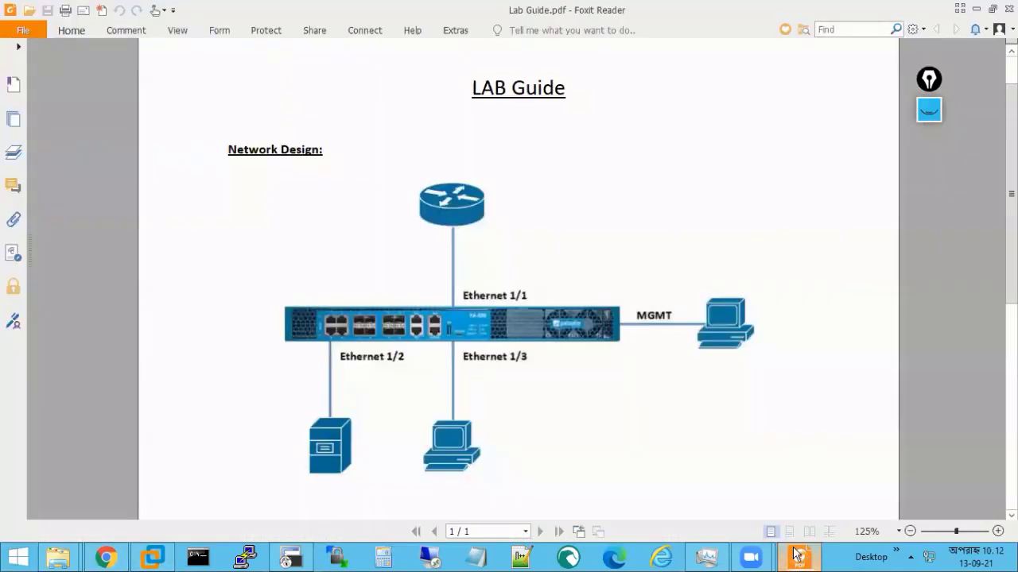
left_click(807, 558)
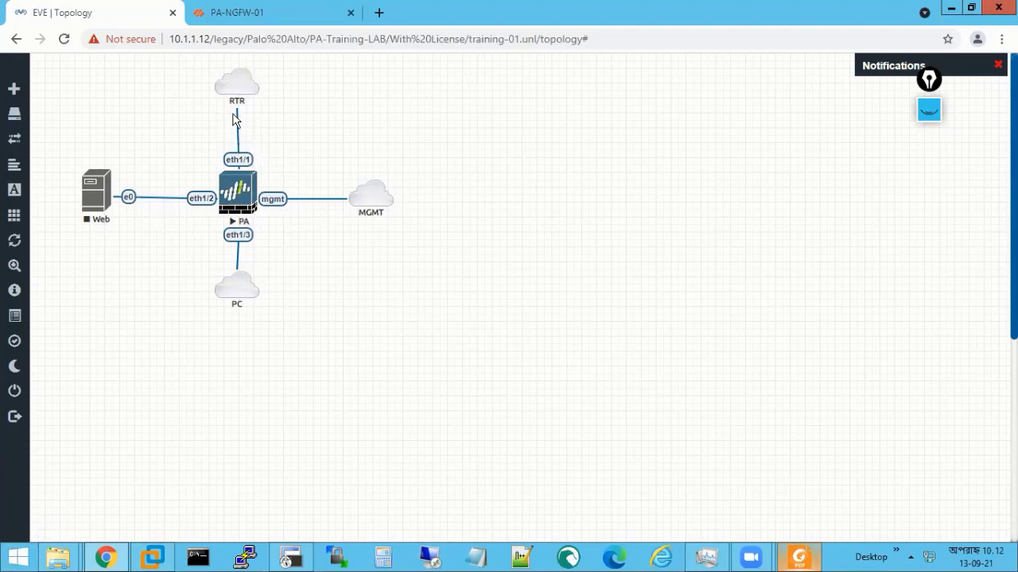
left_click(213, 17)
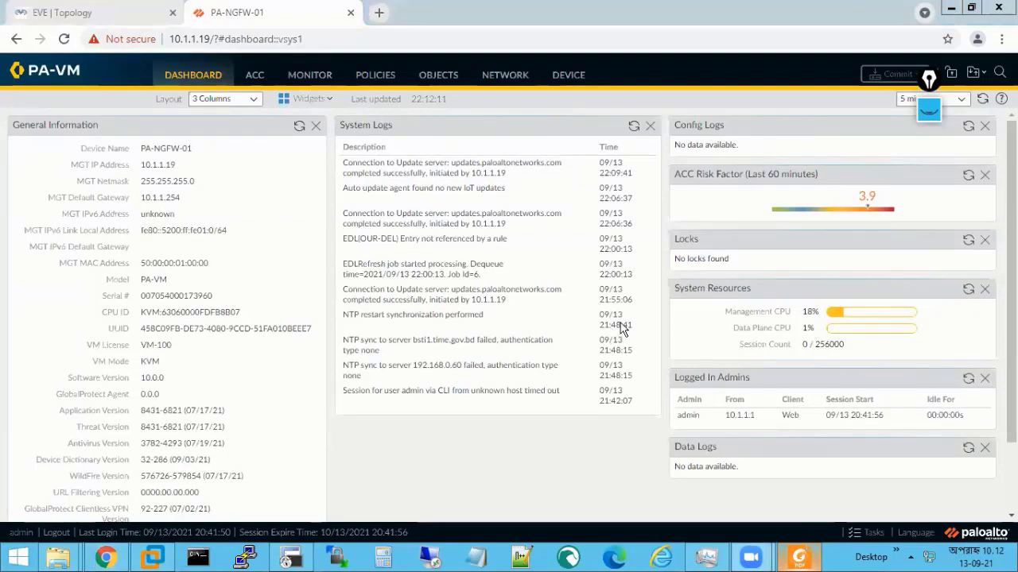
double_click(160, 378)
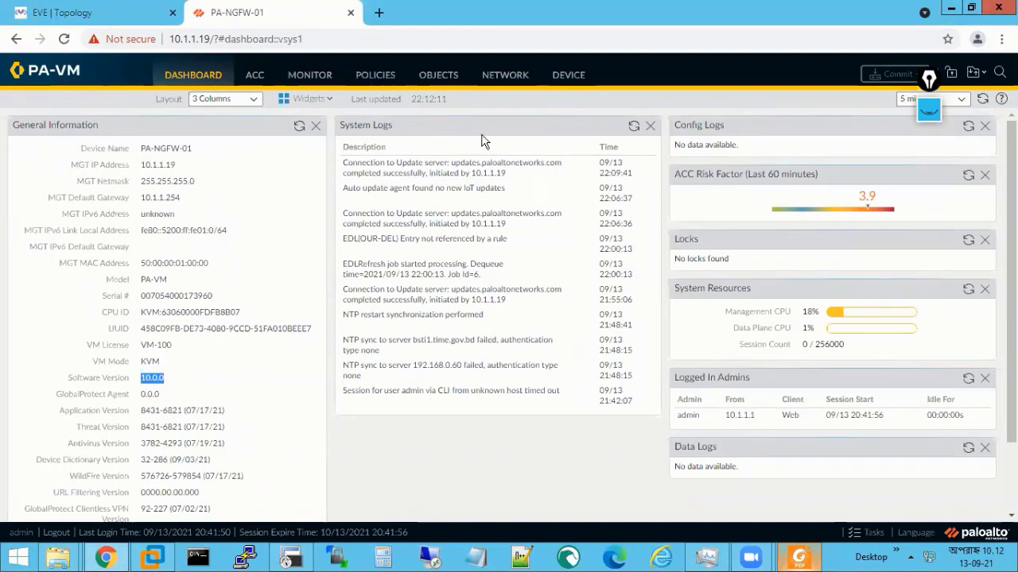
- Review the firewall's network configuration against the EVE topology, covering its Ethernet interfaces, zones and virtual routers
left_click(495, 78)
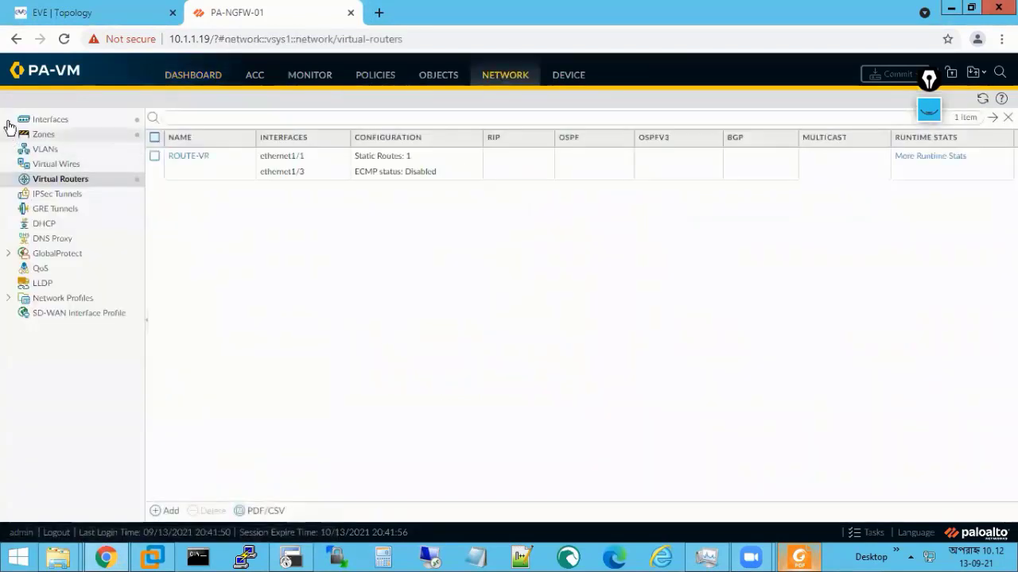
left_click(39, 119)
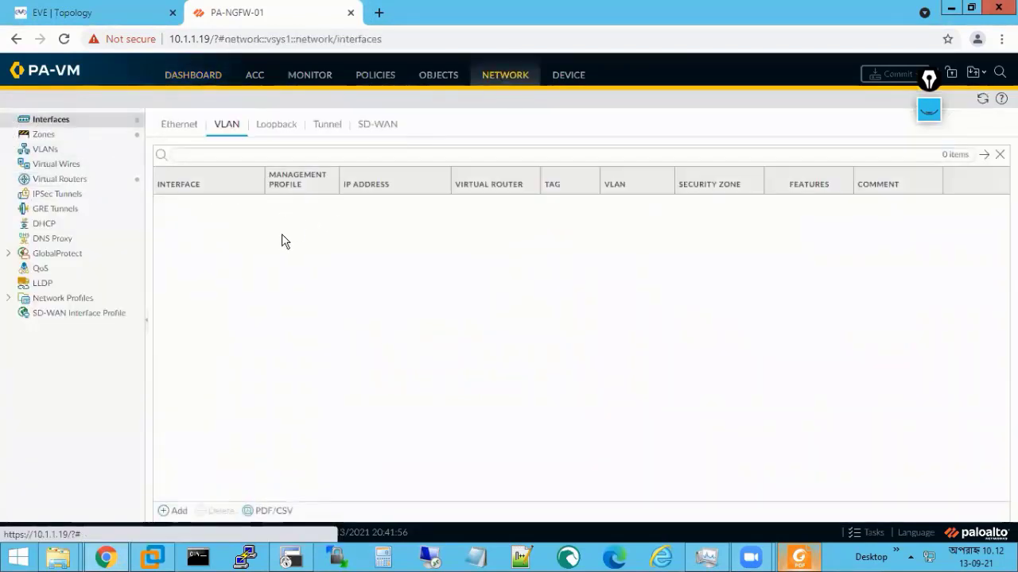
left_click(179, 125)
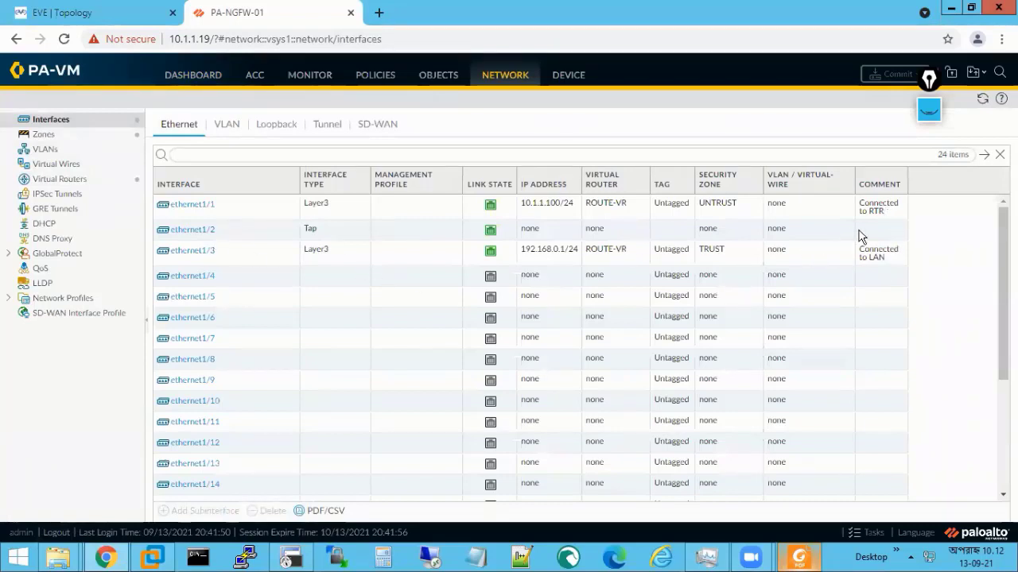
left_click(116, 13)
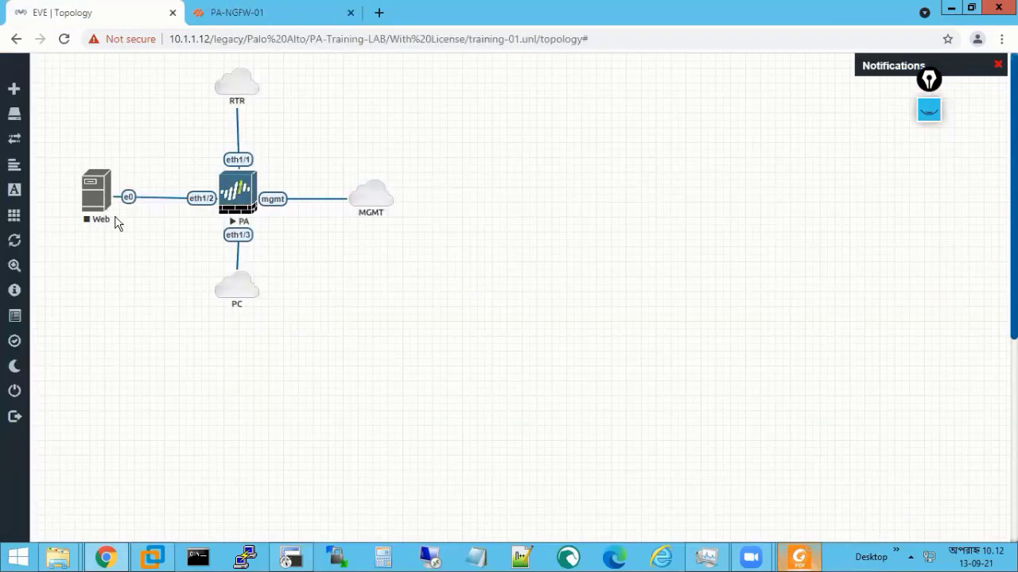
left_click(229, 15)
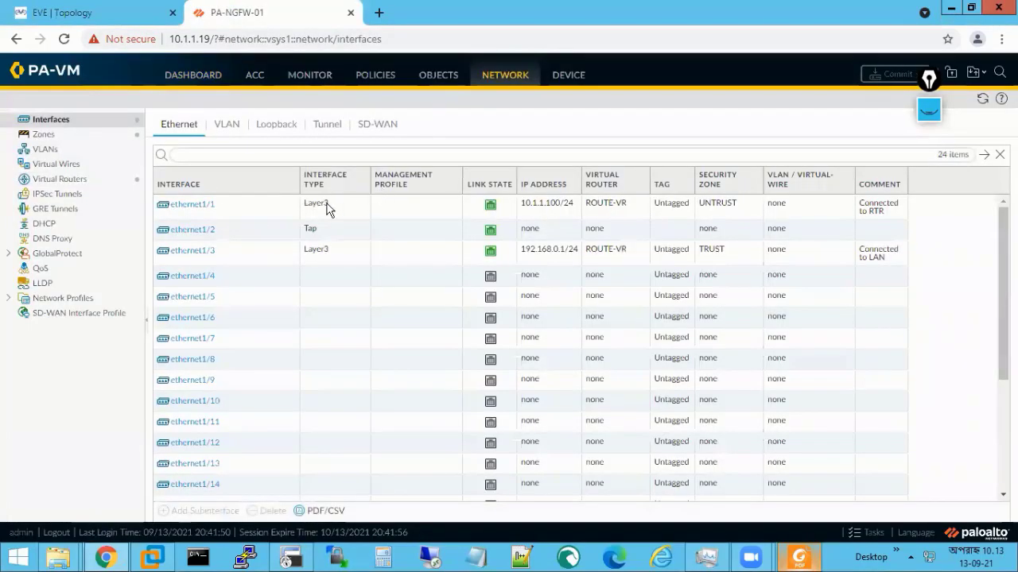
left_click(44, 134)
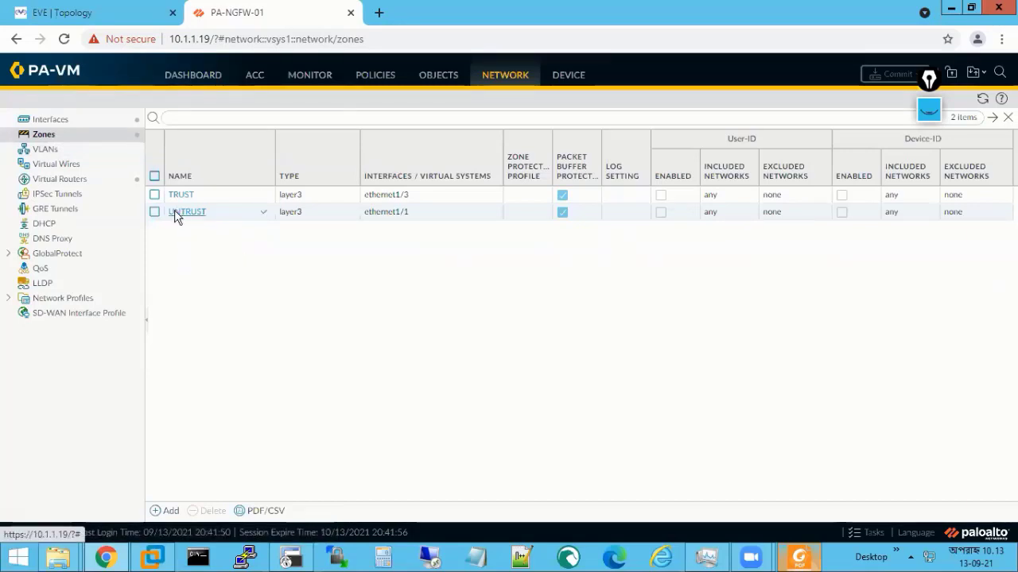
left_click(98, 187)
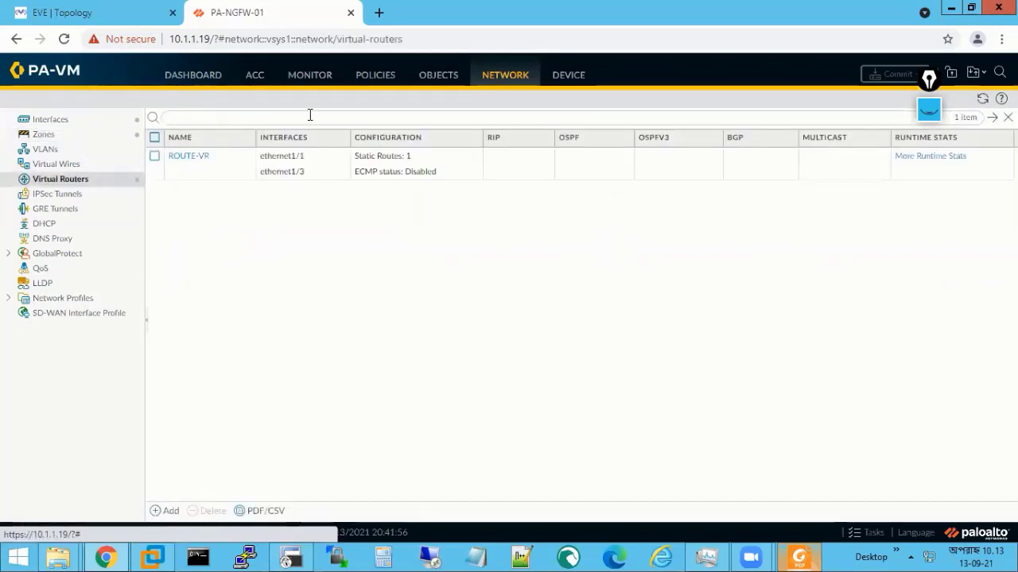
- Review the firewall's security policy rules against the EVE topology, and inspect the NAT policy rules
left_click(369, 86)
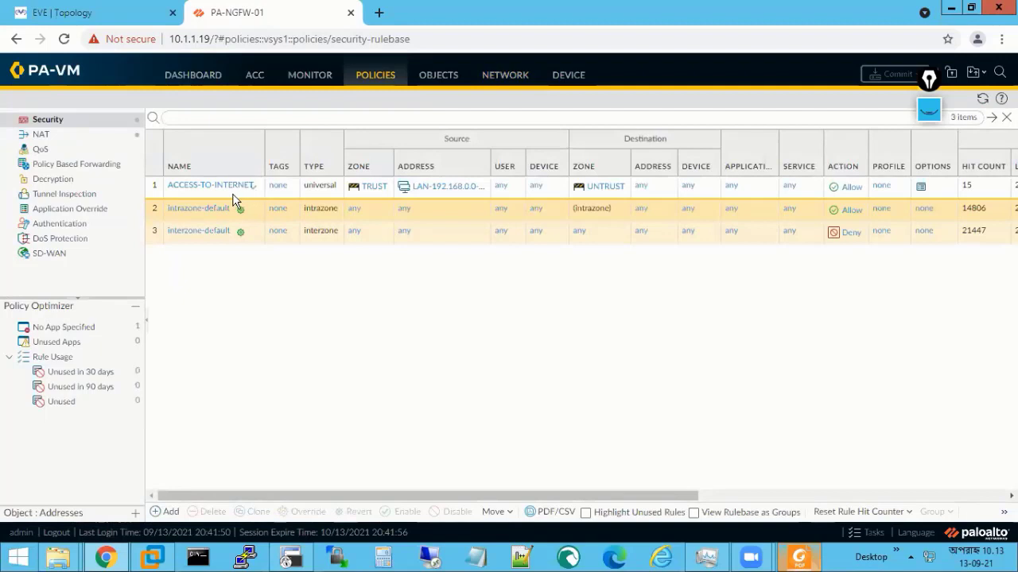
left_click(128, 19)
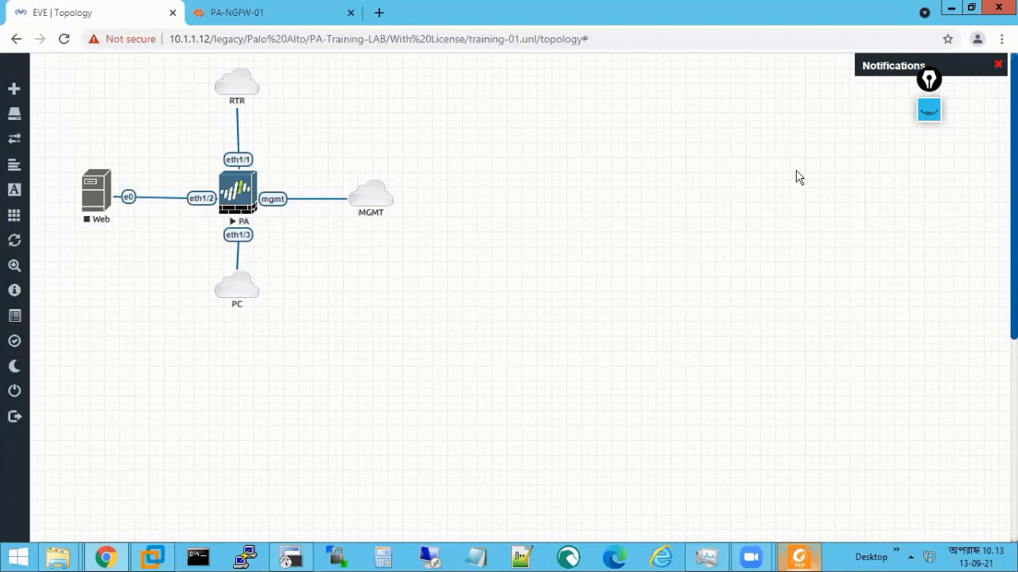
left_click(269, 16)
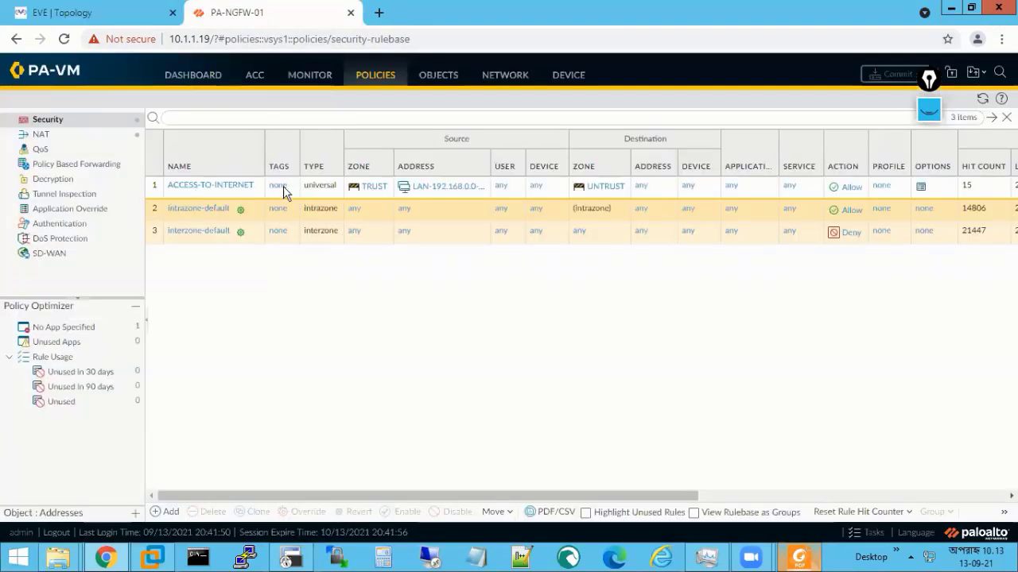
left_click(119, 16)
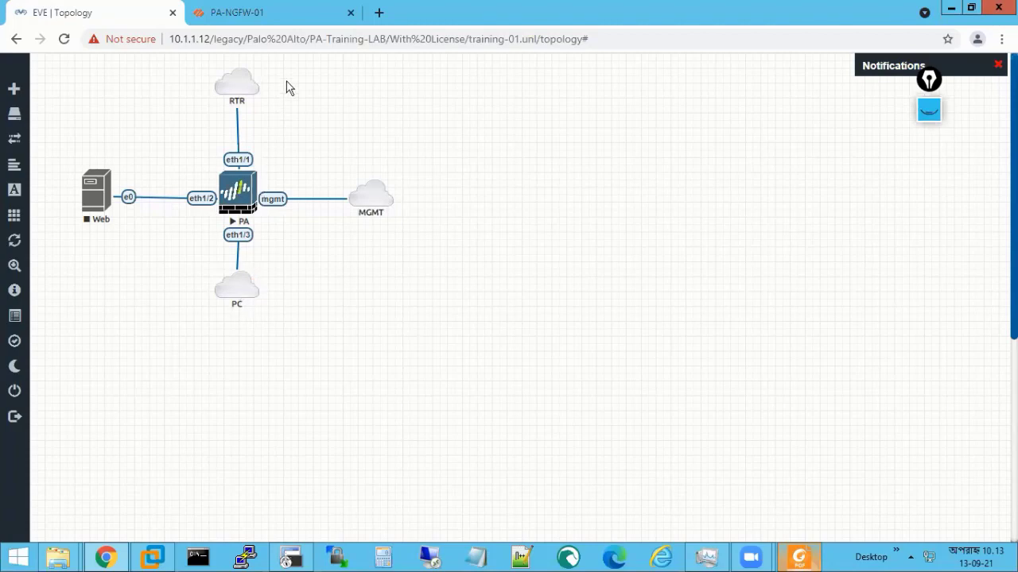
left_click(286, 15)
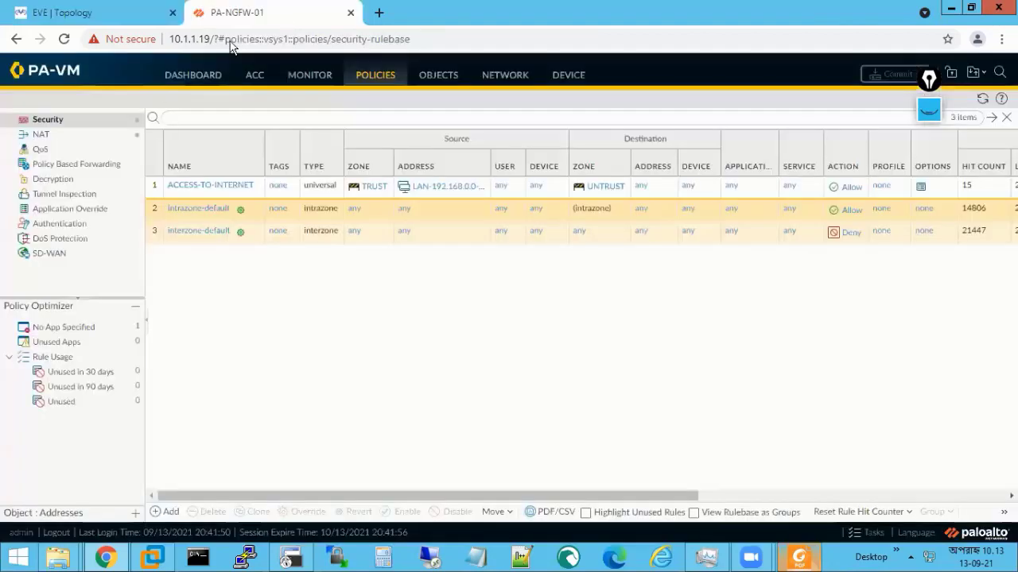
left_click(63, 137)
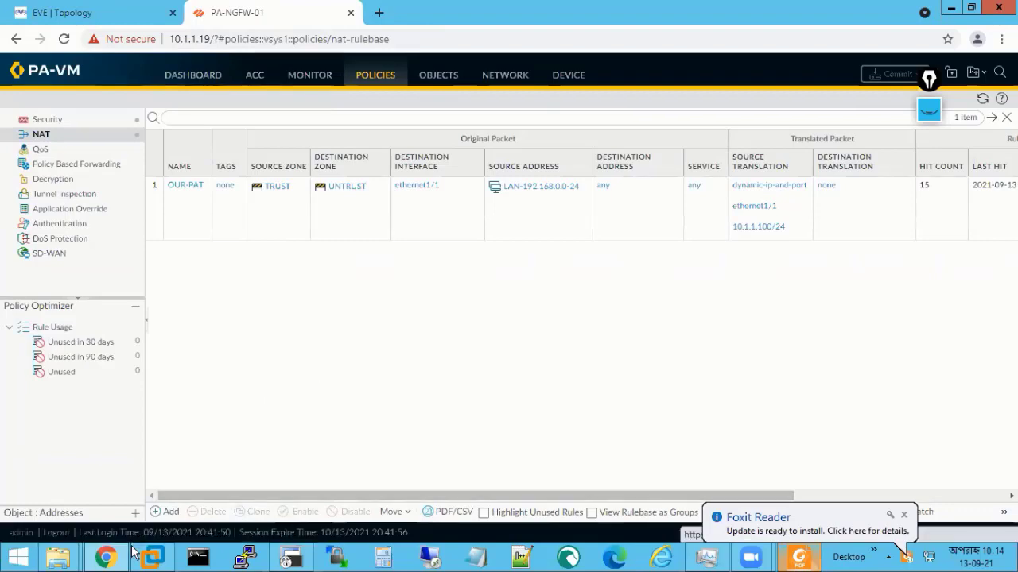
- Reduce the height of the Command Prompt window in the Windows 10 x64 VM and return to the EVE topology
left_click(109, 559)
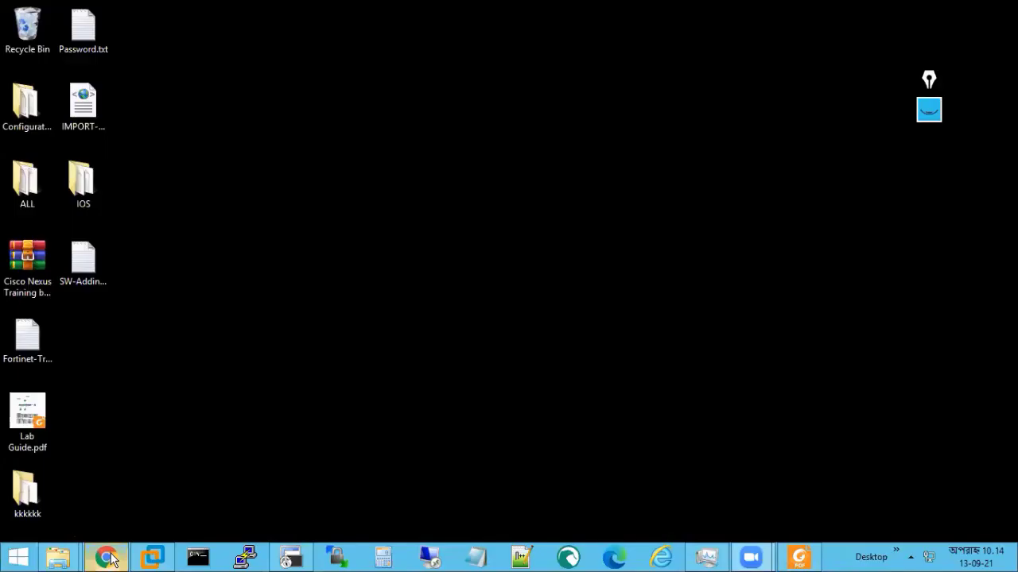
left_click(112, 560)
left_click(155, 559)
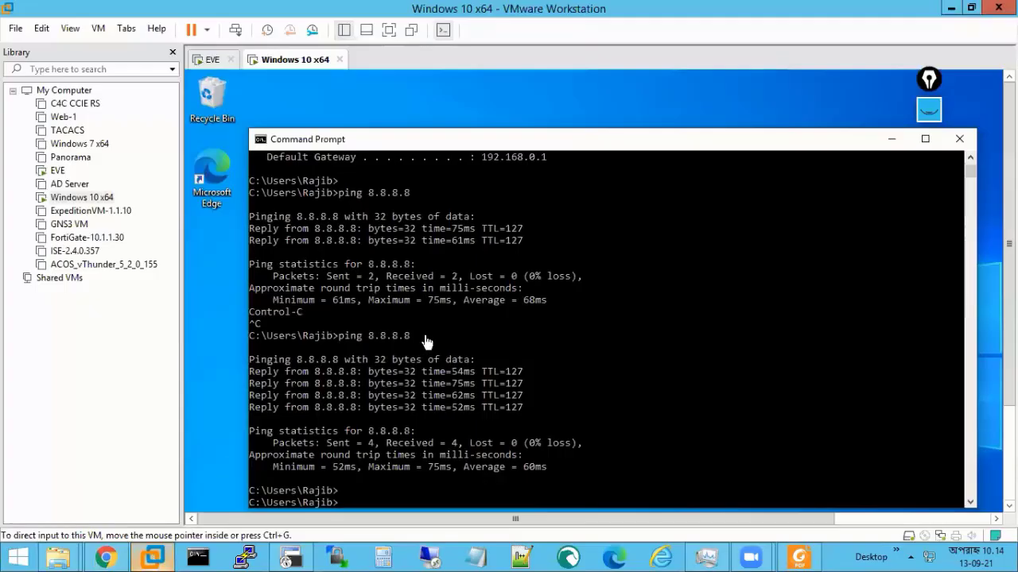
left_click(643, 146)
mouse_move(643, 130)
left_mouse_down()
mouse_move(636, 222)
mouse_move(642, 146)
left_mouse_up()
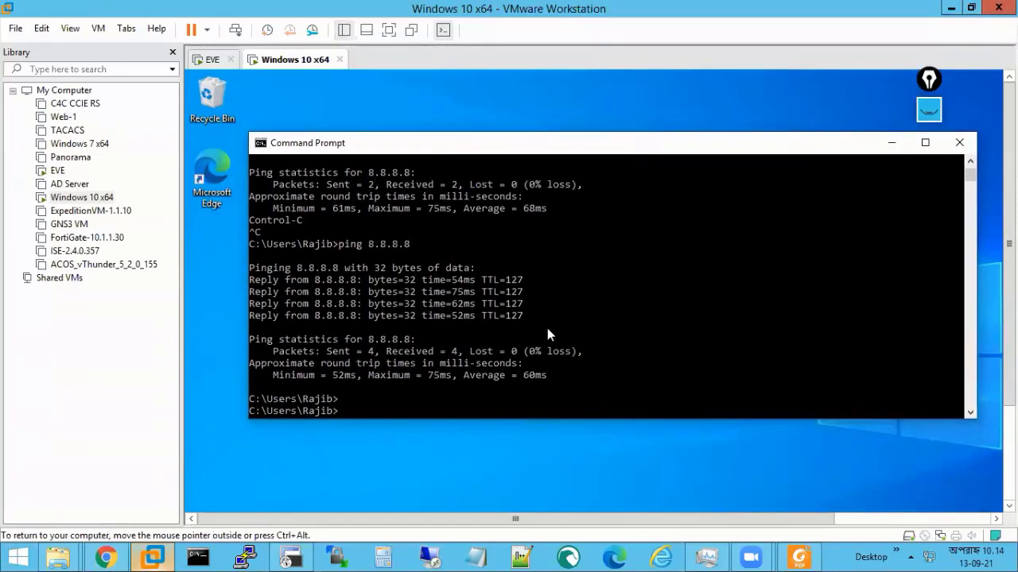
left_click(105, 557)
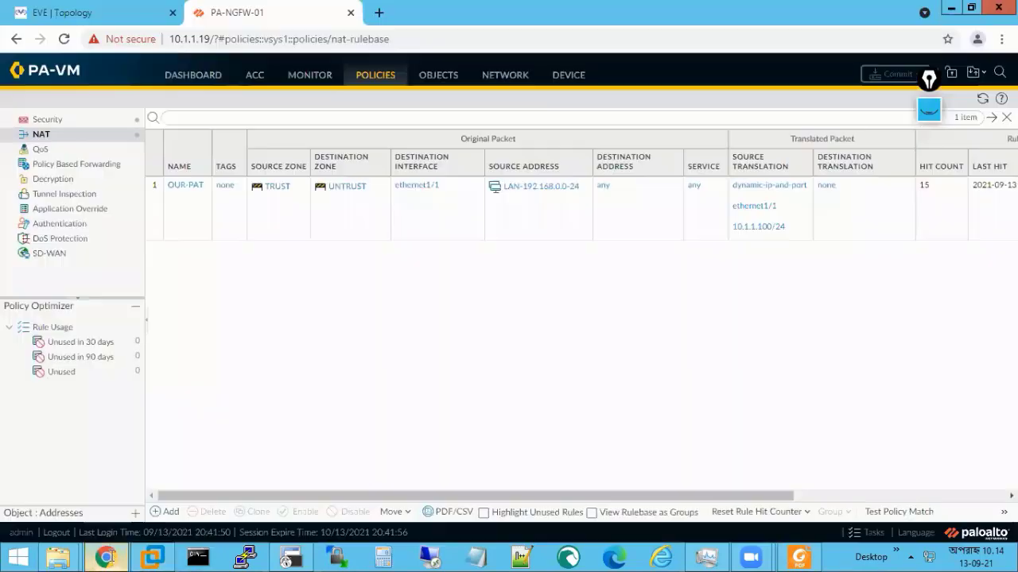
left_click(115, 14)
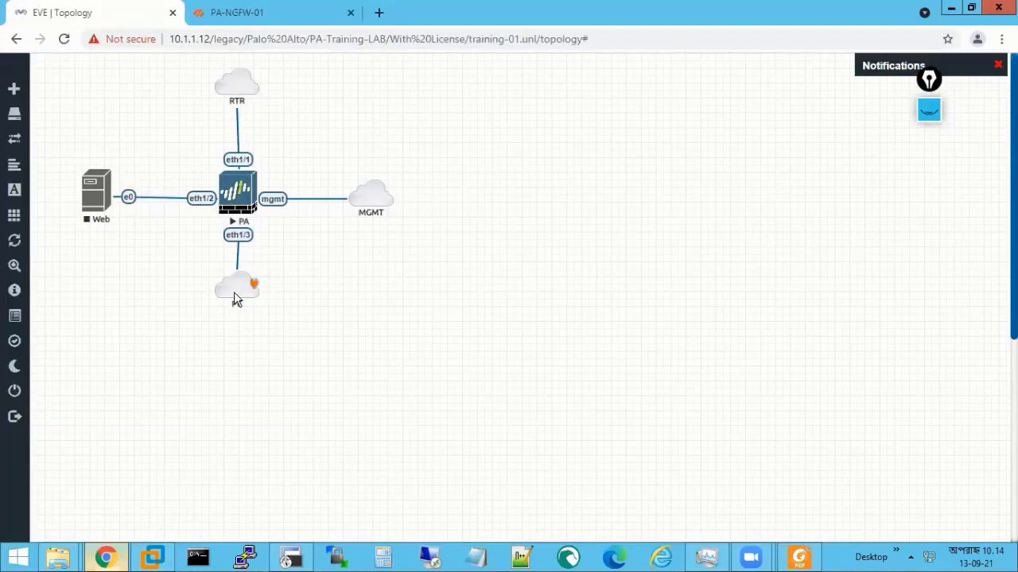
- Ping 8.8.8.8 from the Command Prompt in the Windows 10 x64 VM
left_click(163, 555)
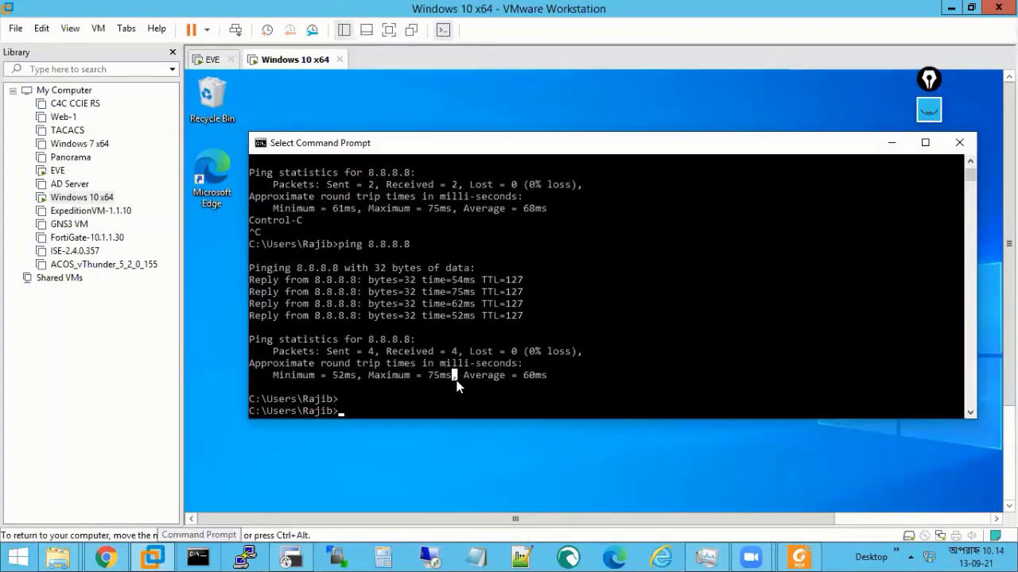
key("Return")
key("Return")
type("ping")
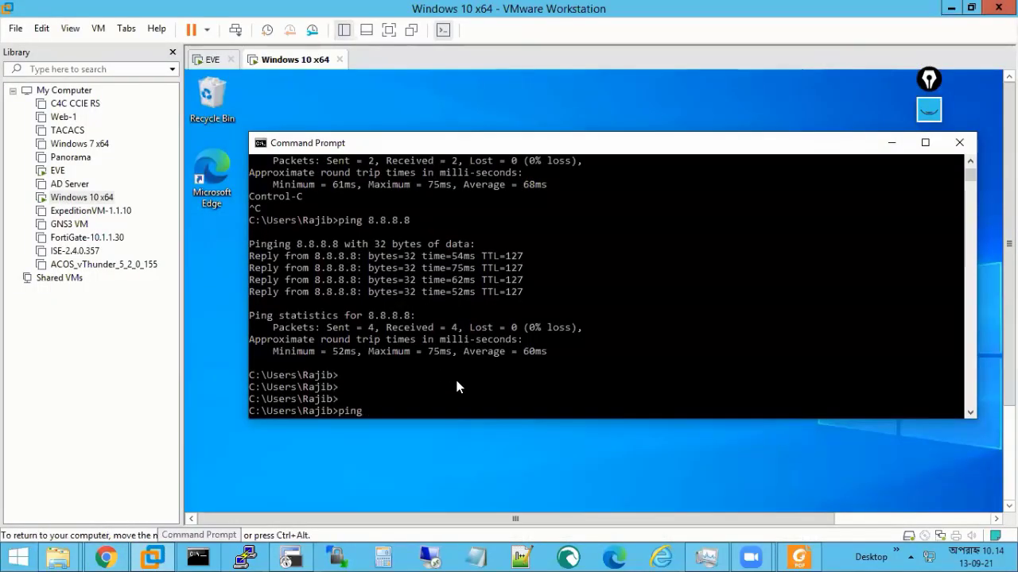
type(" 8.8.8.8")
key("Return")
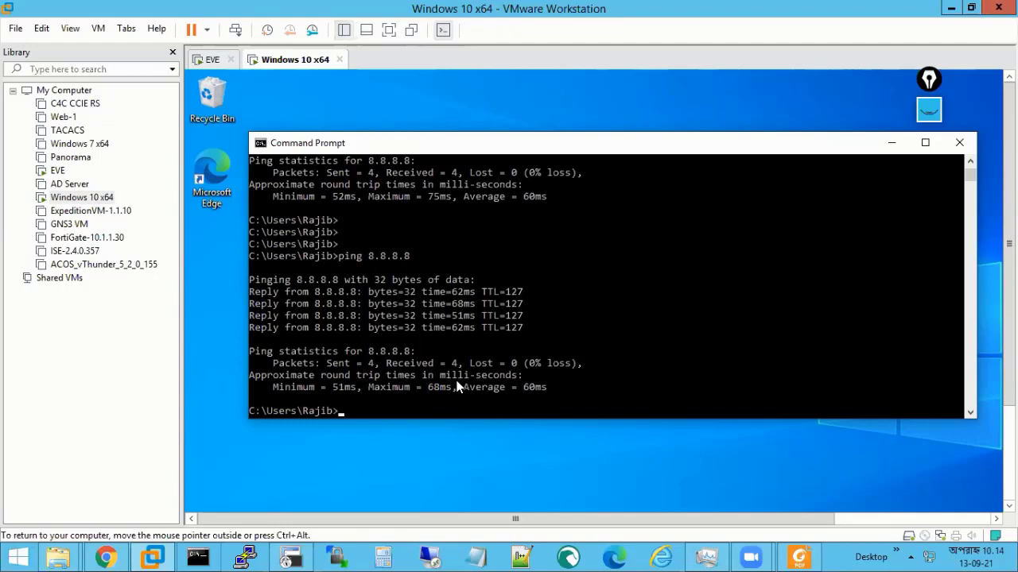
- Open the firewall's traffic log in the browser and display the detailed view of the newest ping entry
left_click(106, 556)
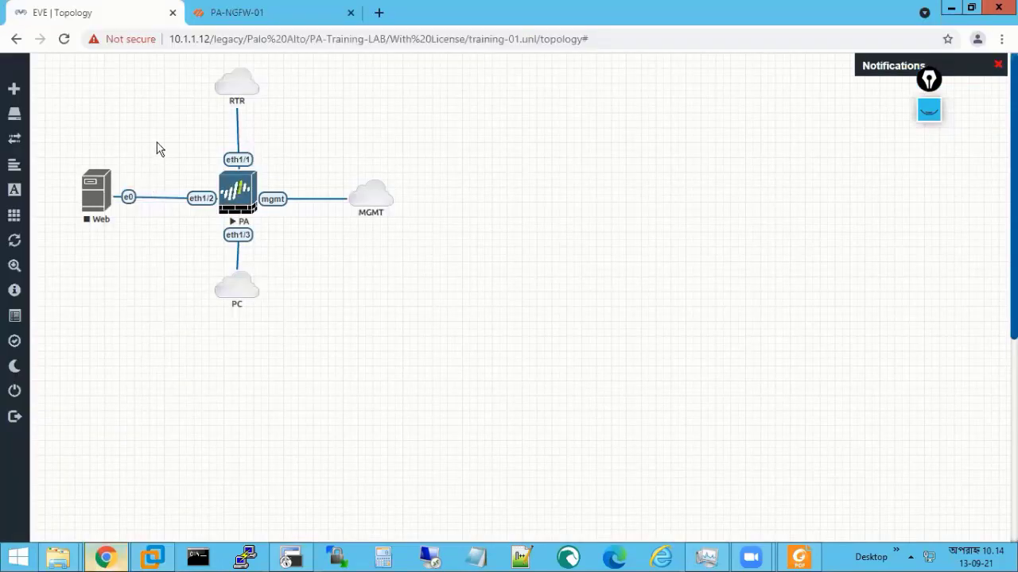
left_click(234, 13)
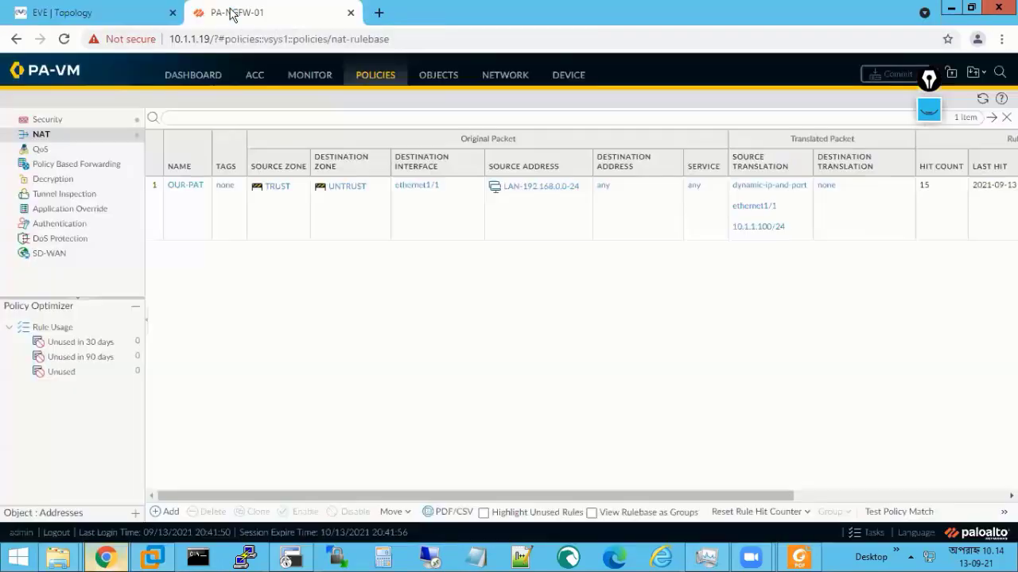
left_click(302, 84)
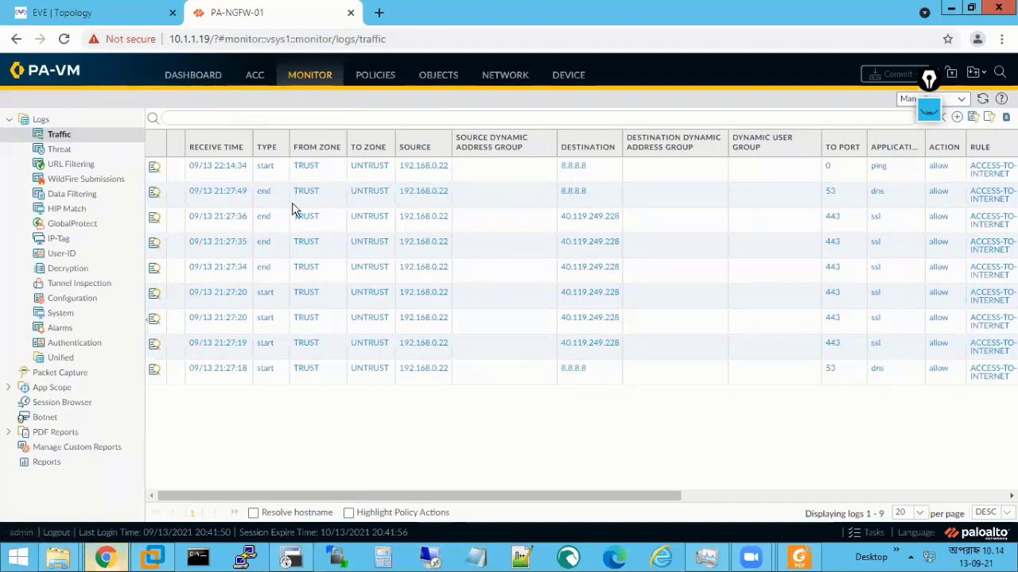
left_click(155, 170)
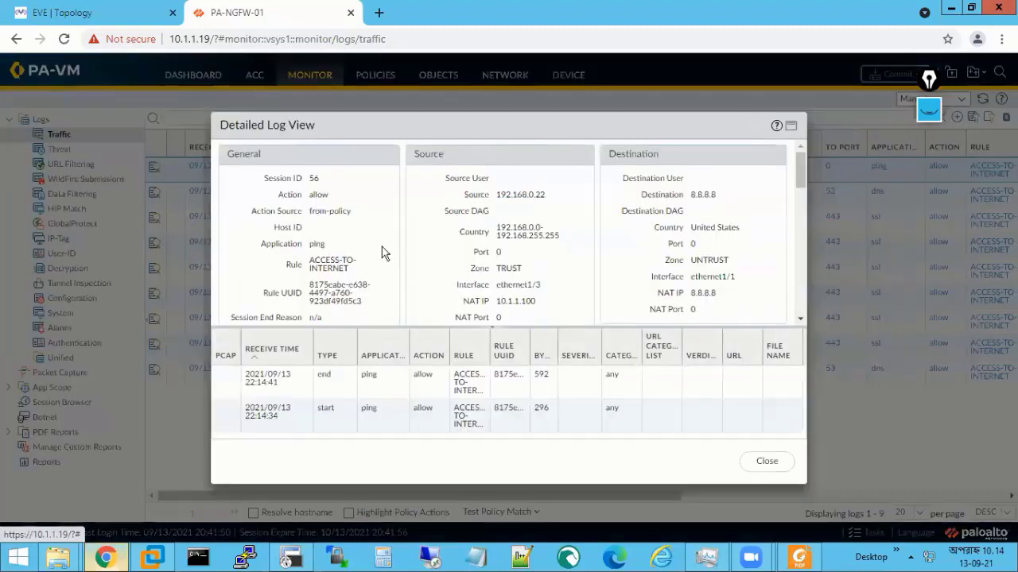
- Examine the action, rule, source address, destination address and destination country in the ping session's detailed log
double_click(317, 195)
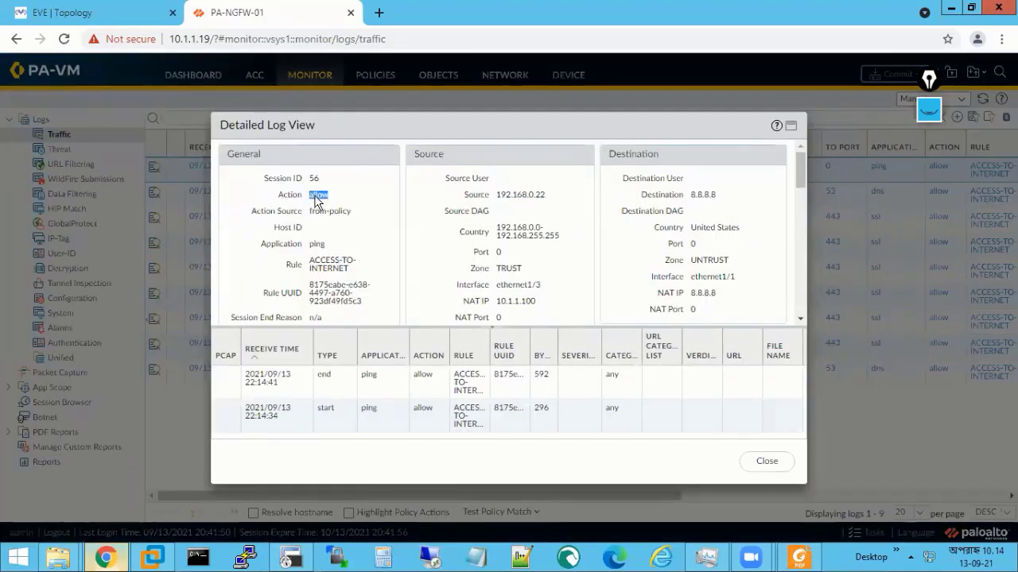
left_click(349, 270)
left_click_drag(322, 270, 310, 262)
left_click_drag(549, 198, 499, 200)
left_click_drag(727, 201, 689, 200)
left_click_drag(739, 231, 691, 228)
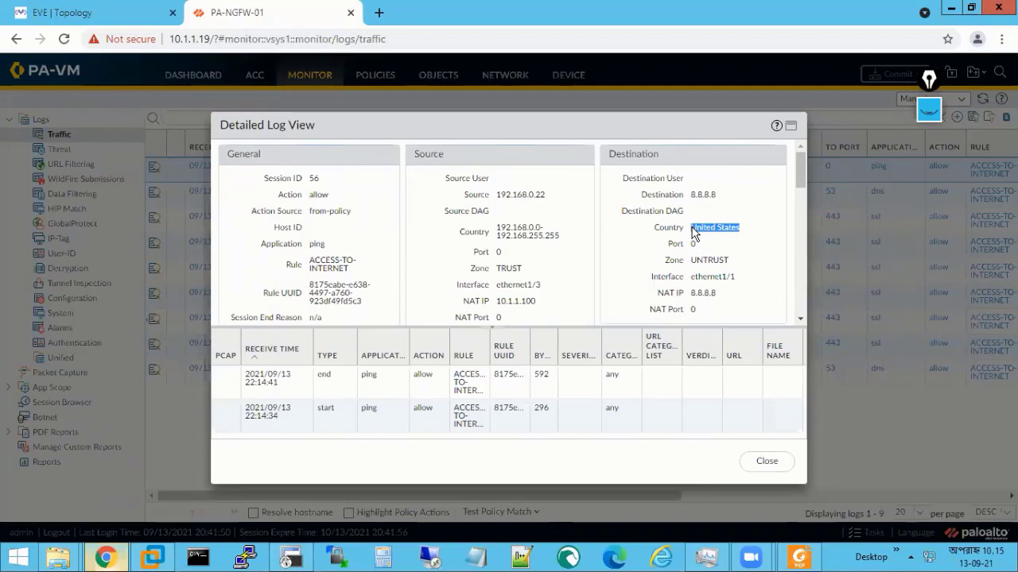
- Examine the source zone, source interface and NAT IP in the ping session's detailed log, comparing the interface with the EVE topology
double_click(510, 269)
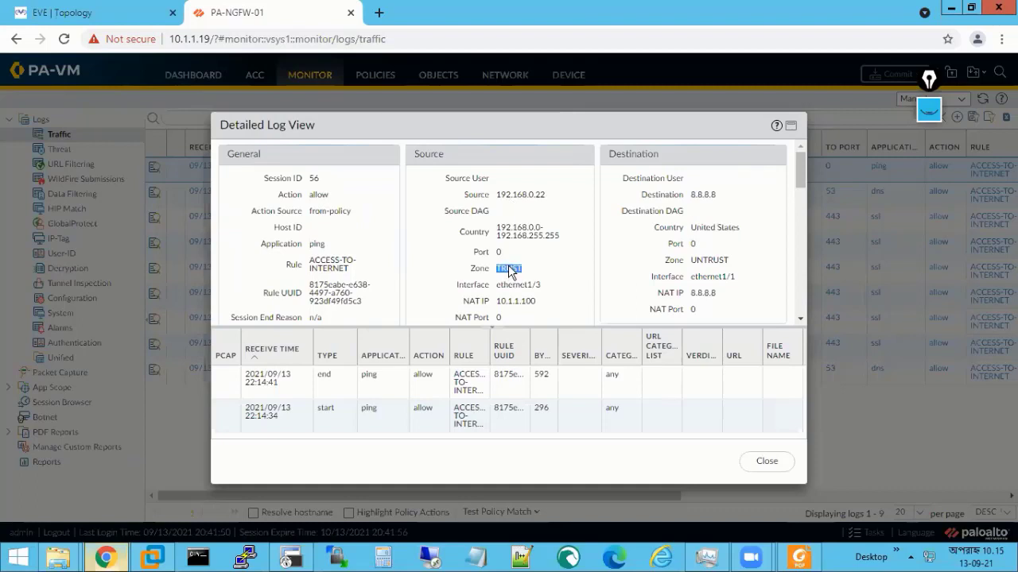
left_click_drag(500, 289, 537, 285)
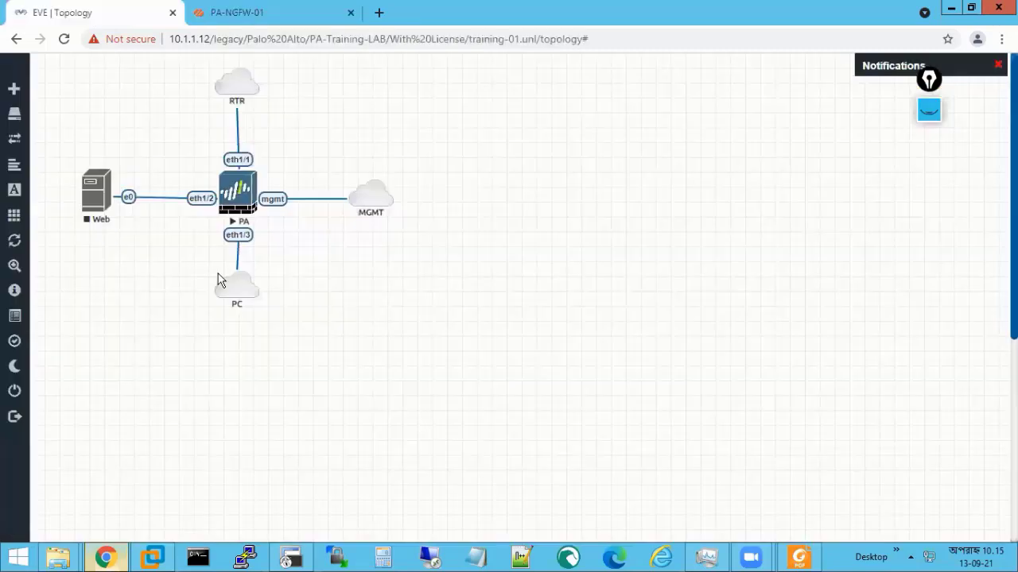
left_click(91, 14)
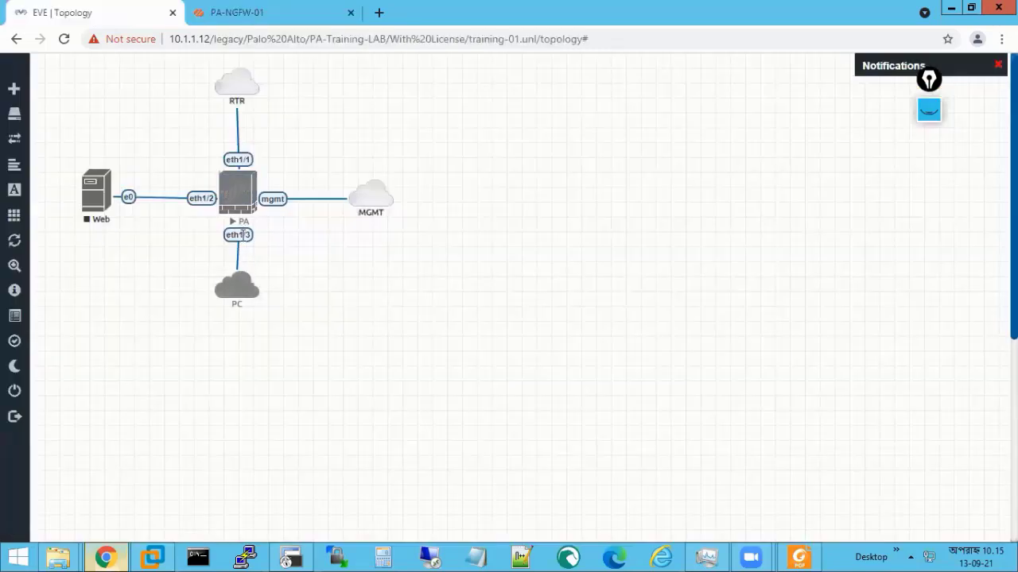
left_click(257, 16)
left_click(535, 304)
left_click_drag(535, 307, 499, 308)
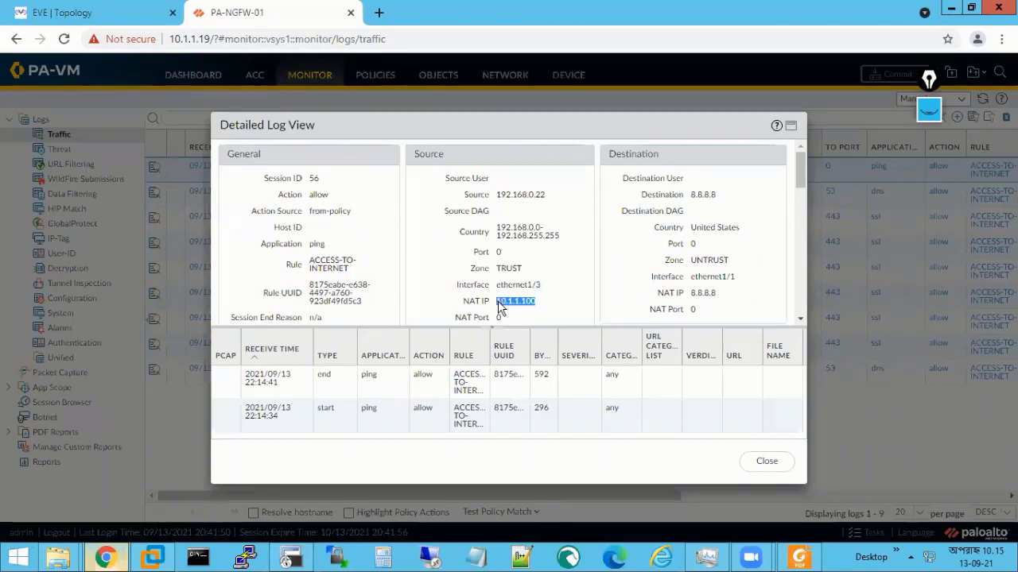
- Review the remaining fields of the ping session's detailed log down to the end, and close the detailed view
scroll(547, 307, "down", 1)
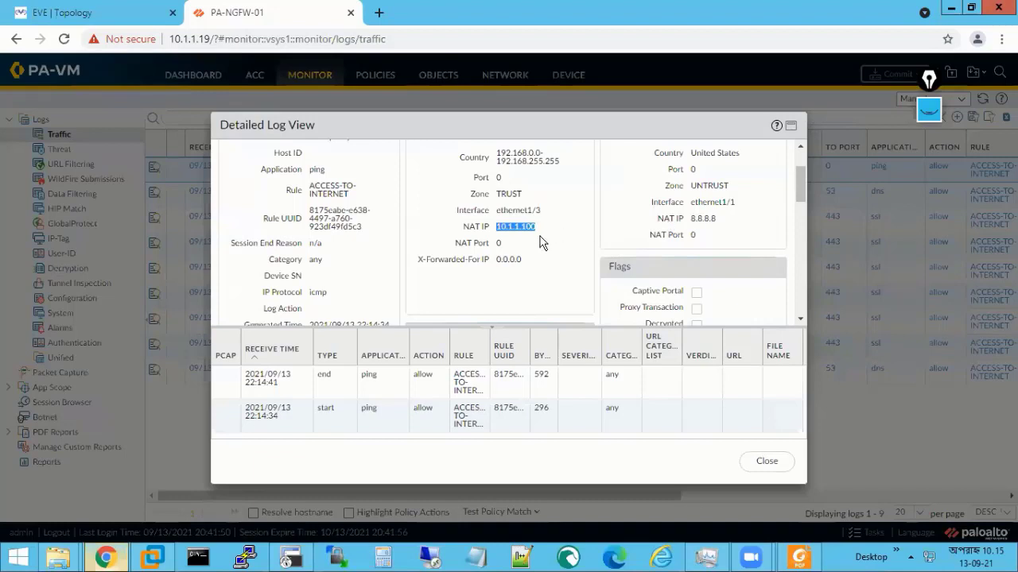
scroll(539, 243, "down", 5)
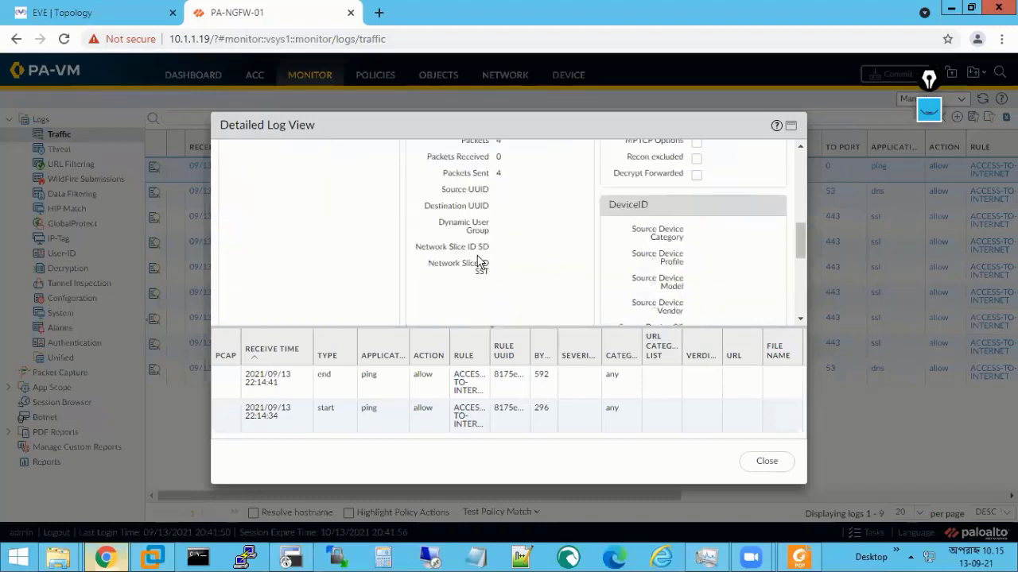
scroll(561, 276, "down", 4)
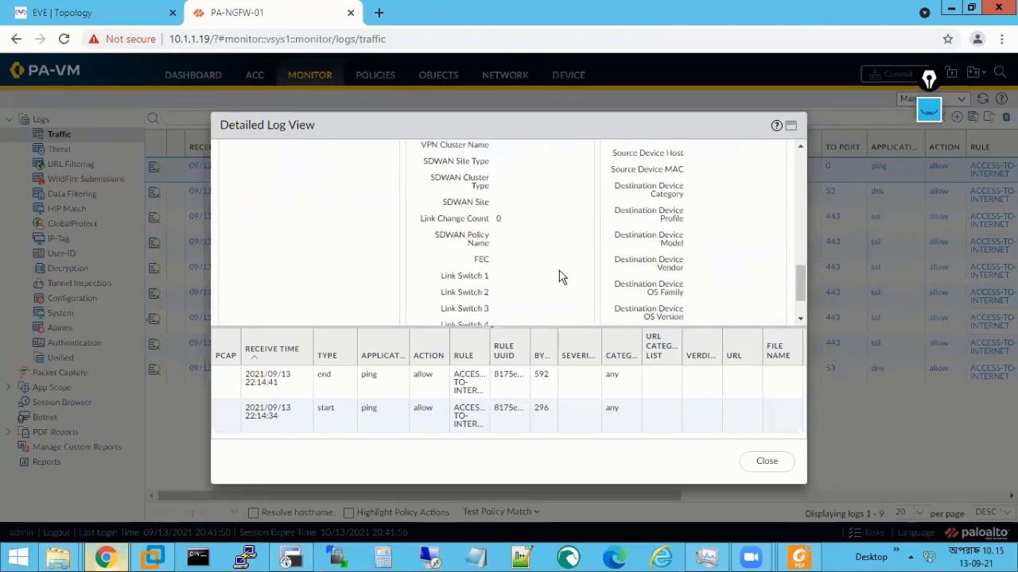
scroll(561, 275, "down", 2)
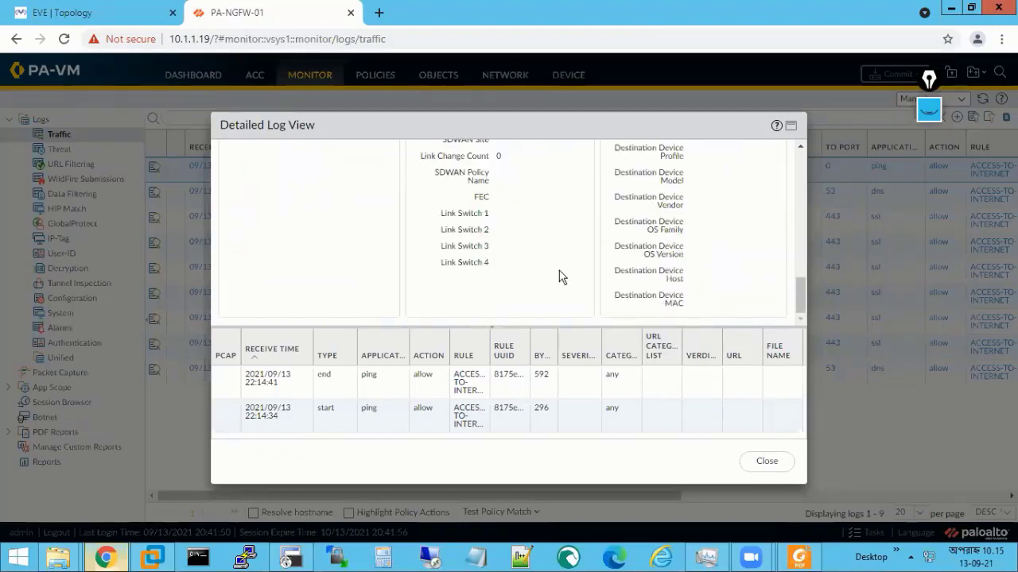
left_click(780, 466)
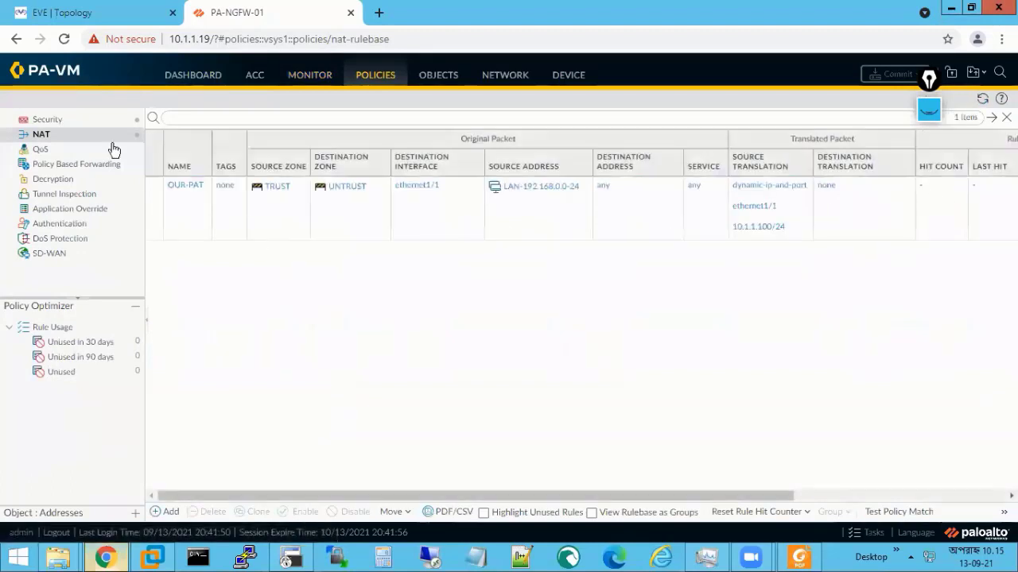
- Examine the rule usage and hit count of the ACCESS-TO-INTERNET rule in the security policies
left_click(37, 123)
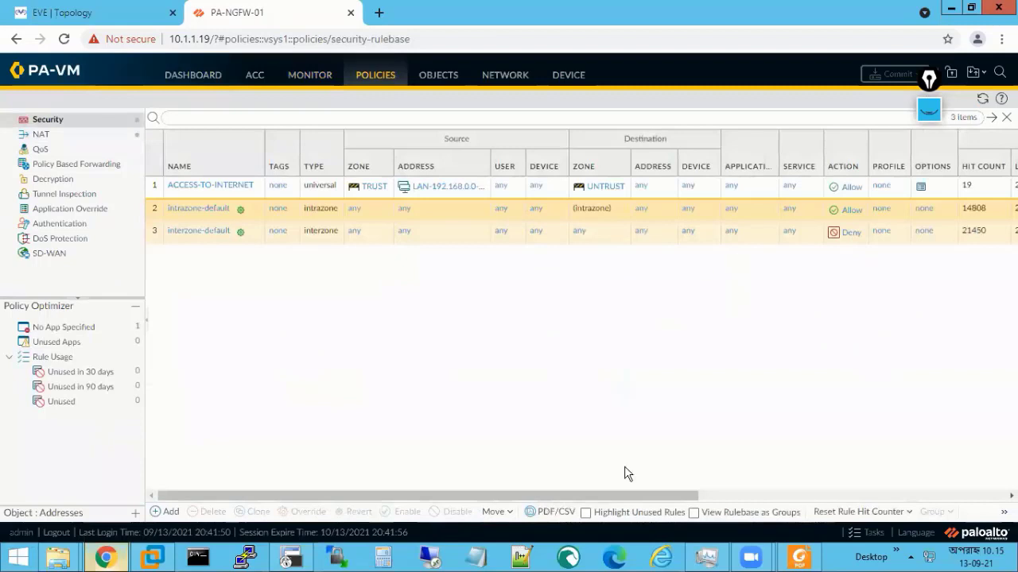
scroll(624, 468, "right", 5)
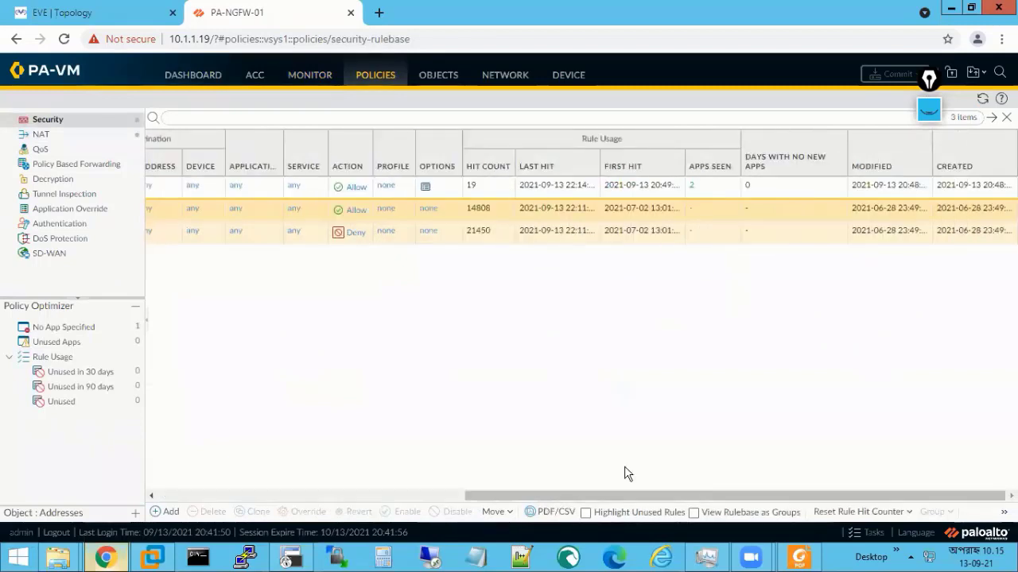
left_click(472, 184)
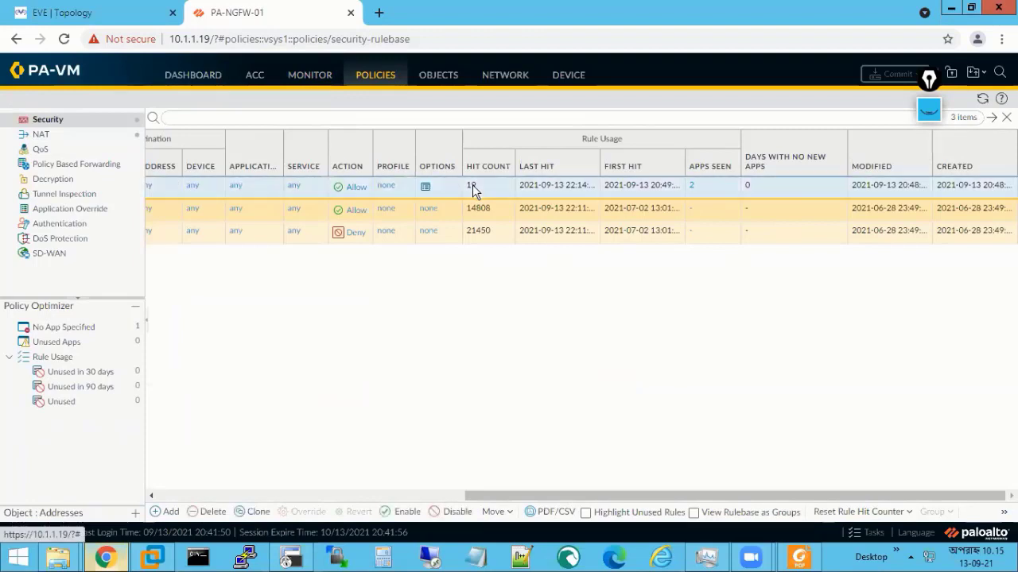
left_click_drag(872, 500, 515, 419)
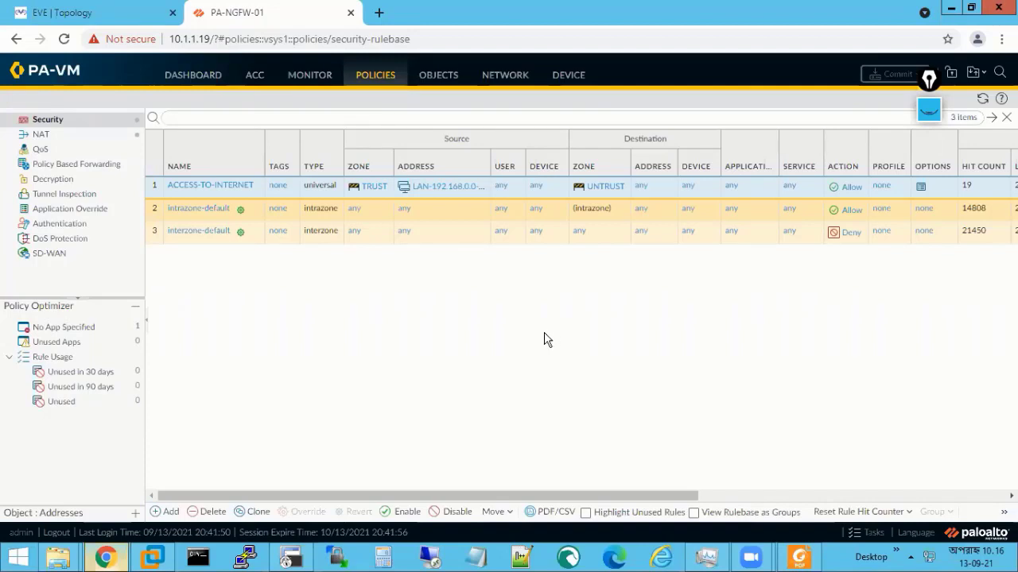
- Review the firewall dashboard, including the general device information, software and content versions, system logs and system resources
left_click(205, 86)
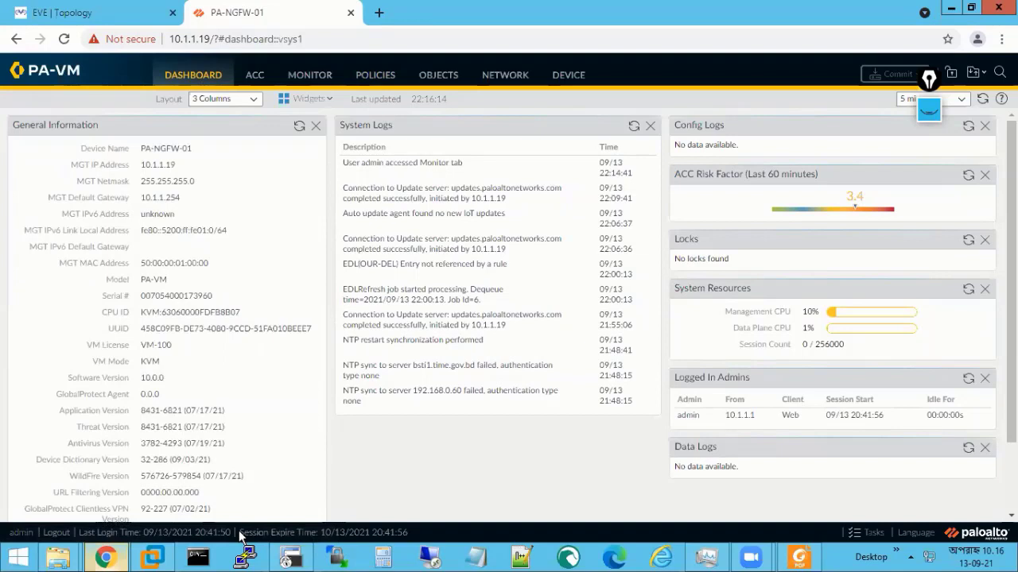
left_click(428, 558)
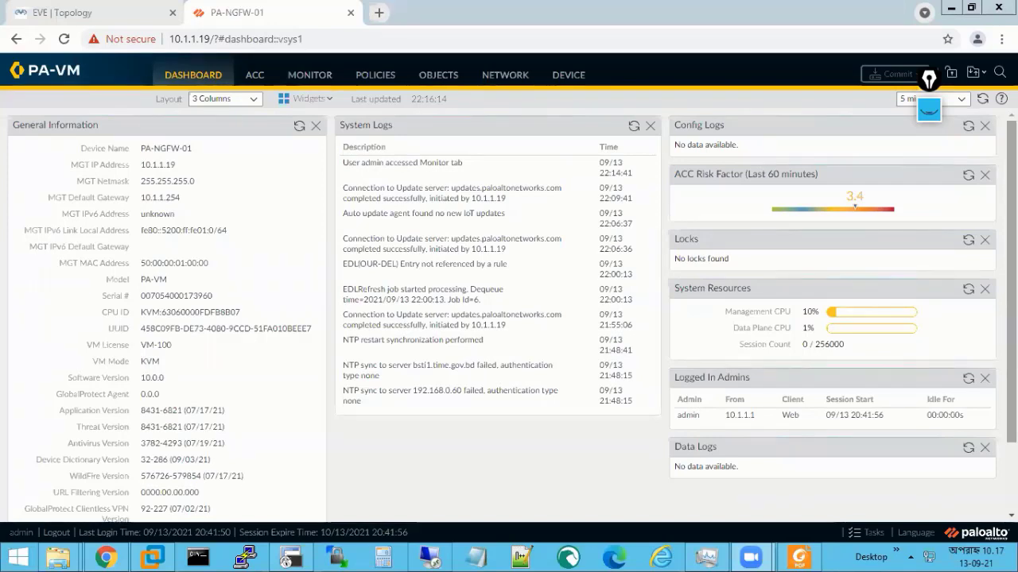
left_click(330, 230)
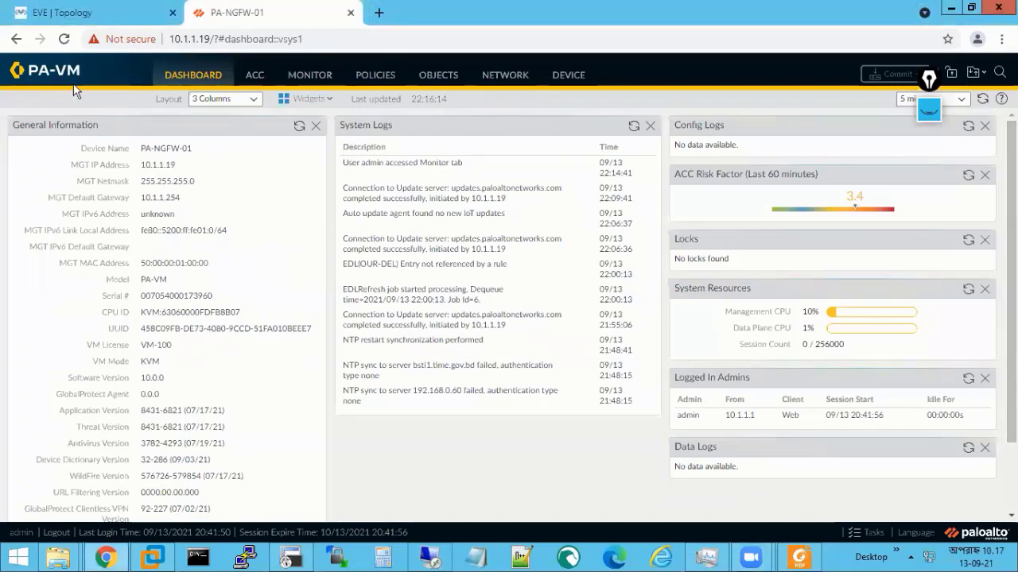
mouse_move(43, 79)
double_click(159, 378)
left_click(143, 149)
left_click_drag(142, 148, 184, 318)
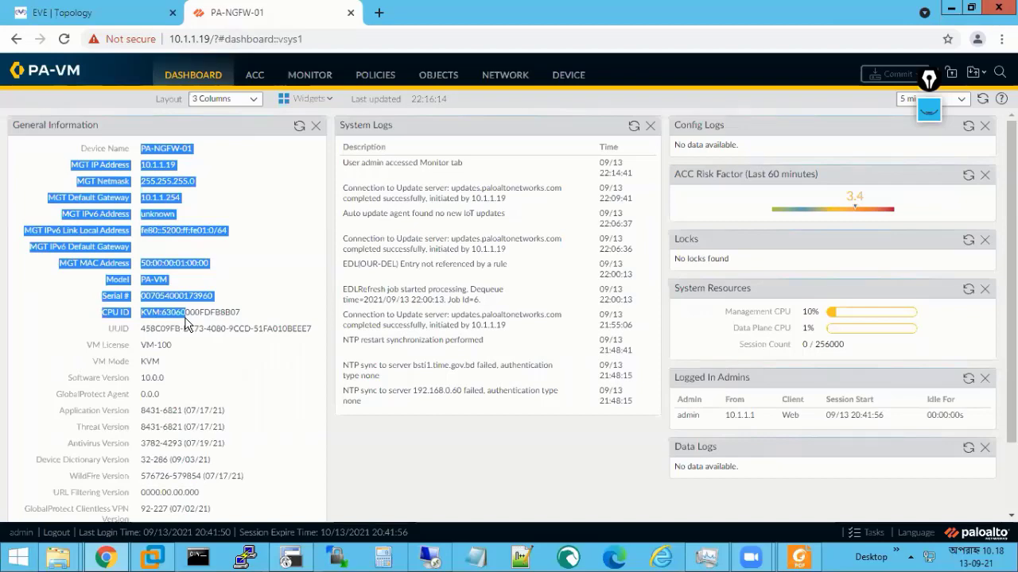
scroll(185, 324, "down", 1)
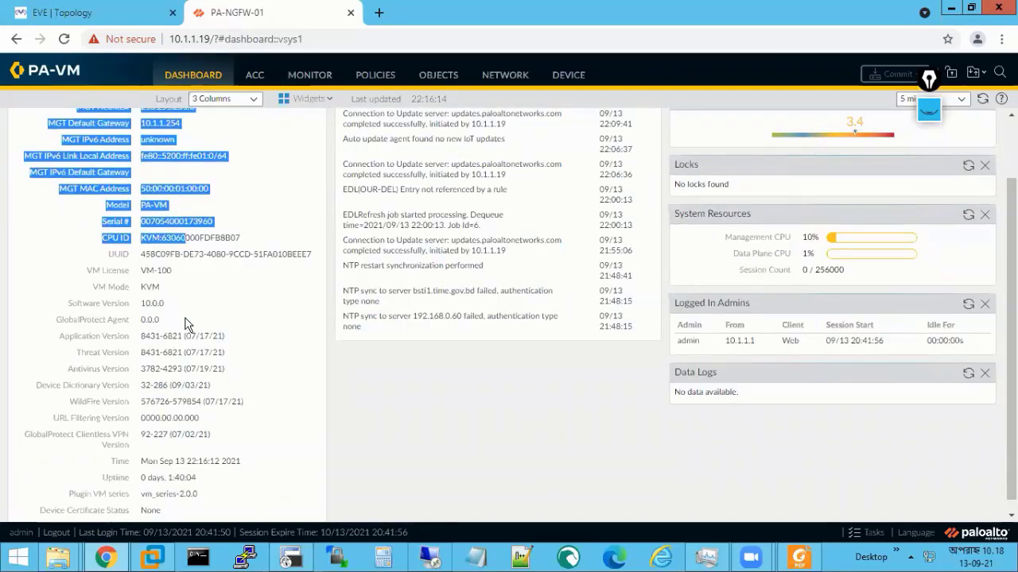
left_click(184, 325)
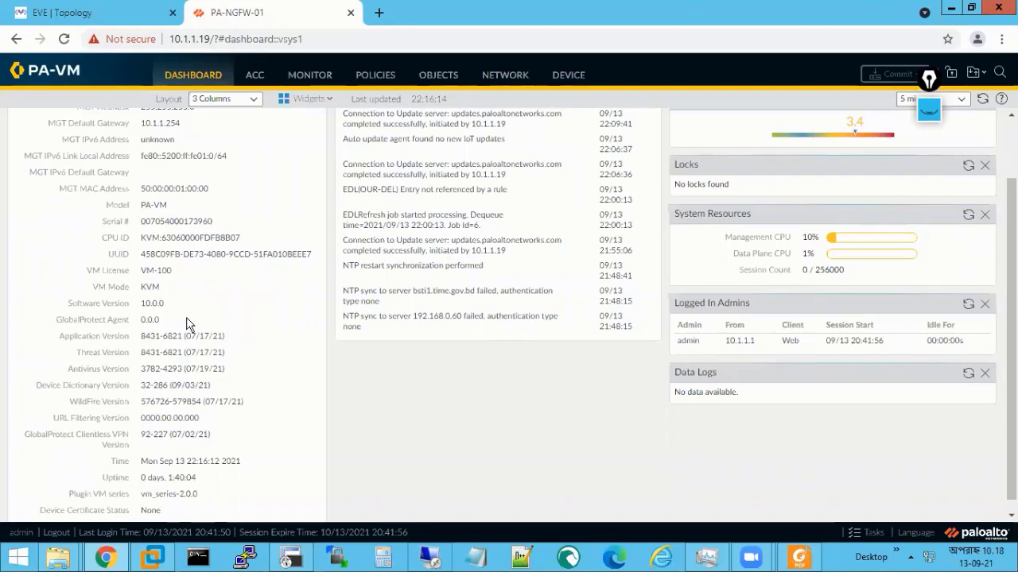
scroll(187, 324, "up", 2)
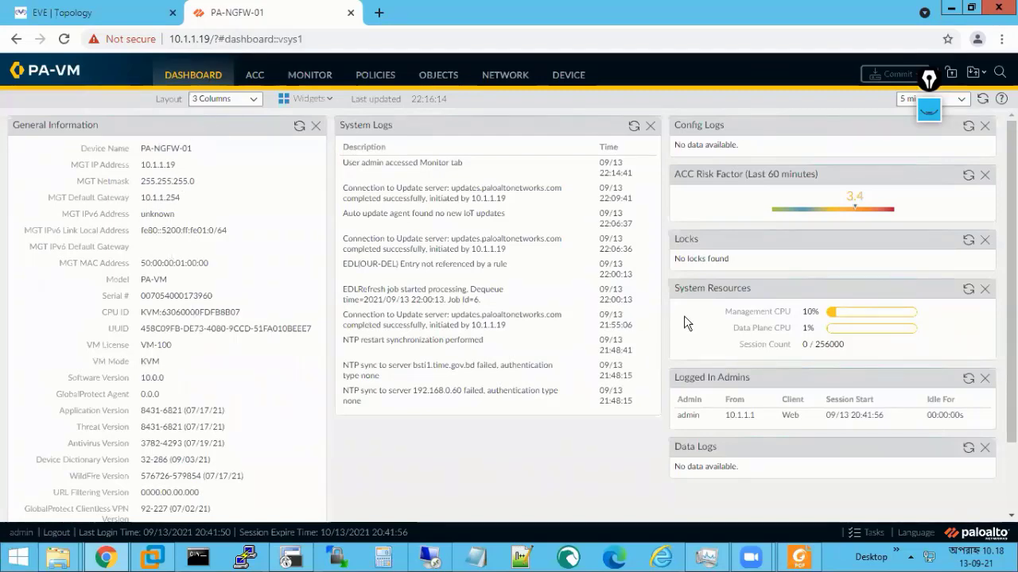
scroll(521, 371, "down", 2)
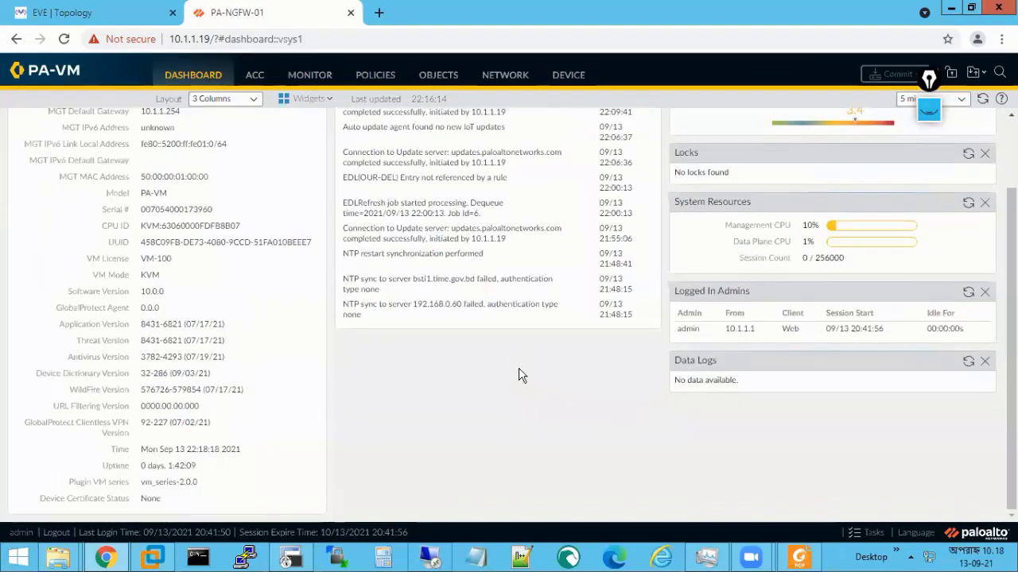
scroll(521, 374, "up", 2)
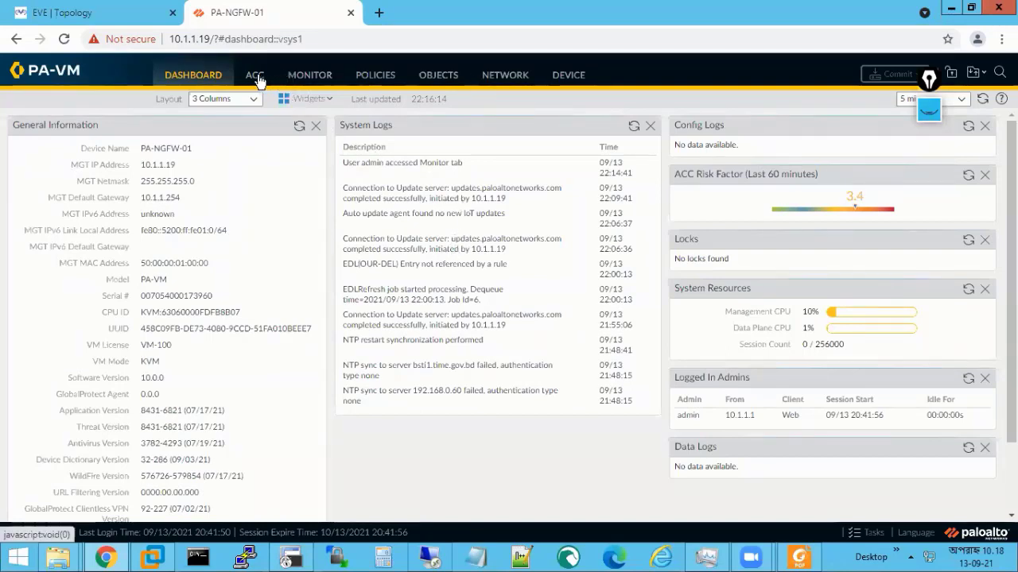
- View the ACC network activity and the device setup page of the firewall
left_click(256, 80)
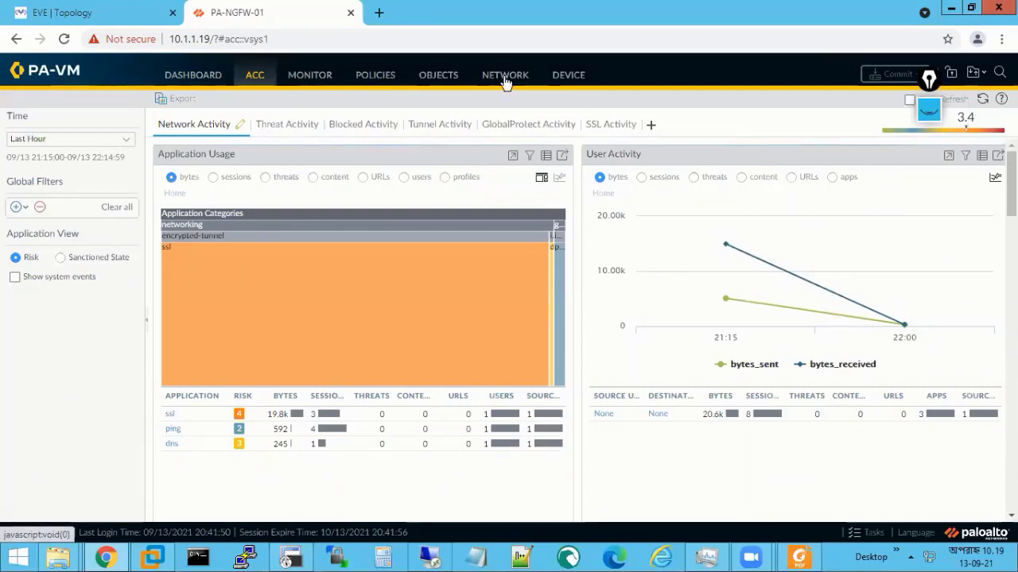
left_click(568, 76)
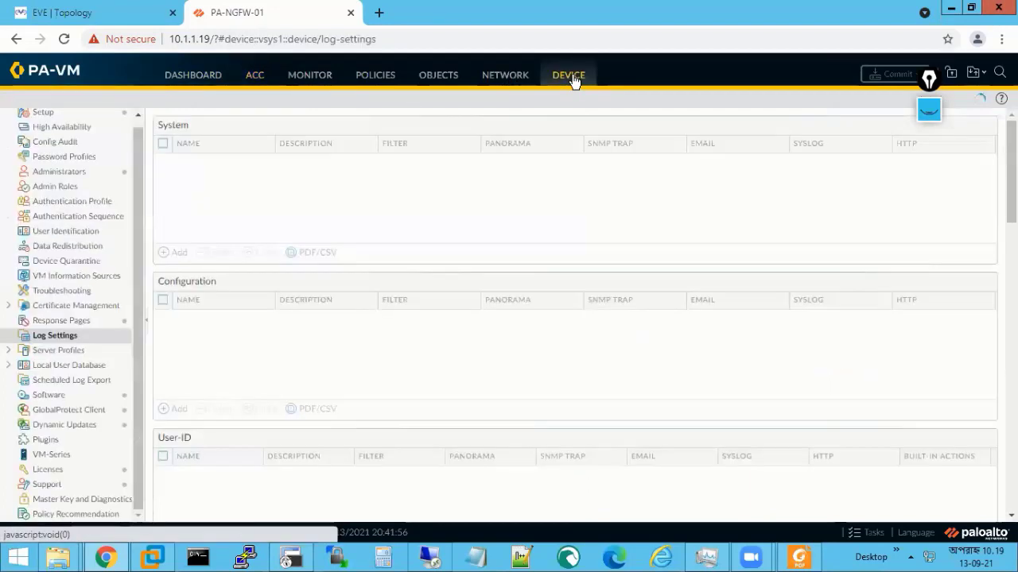
left_click(71, 121)
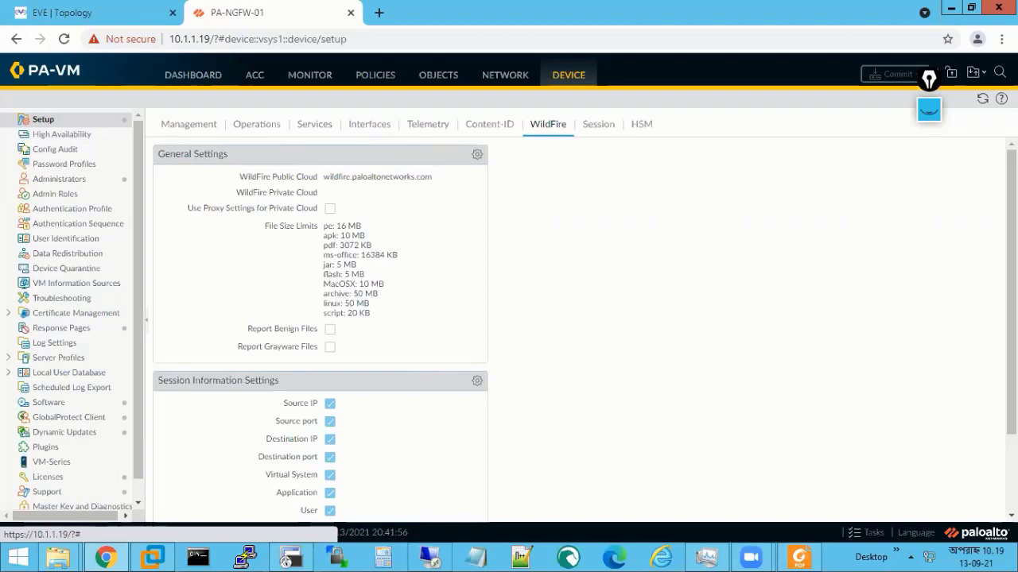
- Open the traffic log, circle the allow entries in the Action column with the annotation pen, and hide the annotations
left_click(310, 75)
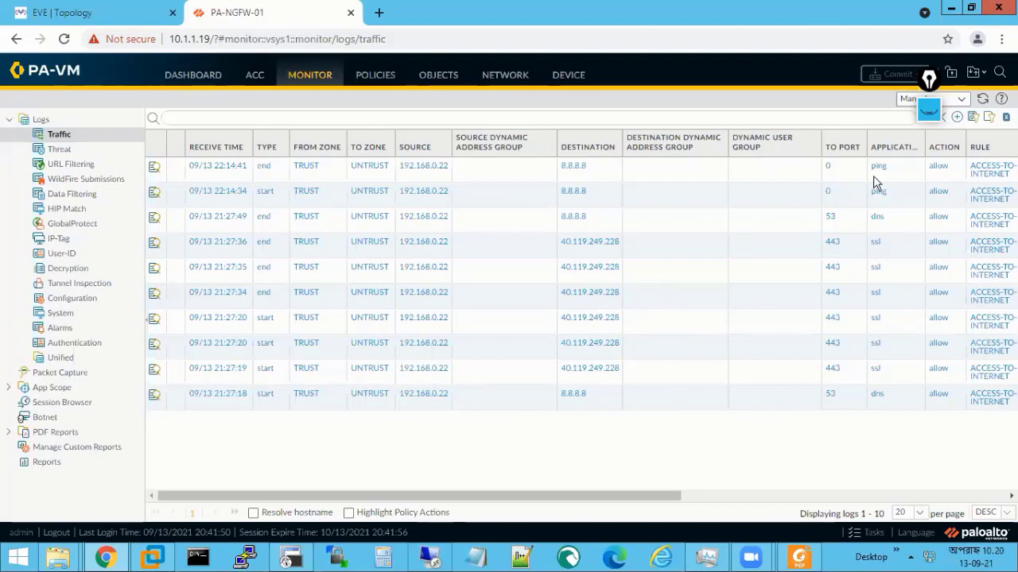
mouse_move(929, 80)
left_mouse_down()
mouse_move(845, 68)
mouse_move(734, 28)
left_mouse_up()
left_click(737, 59)
left_click(737, 105)
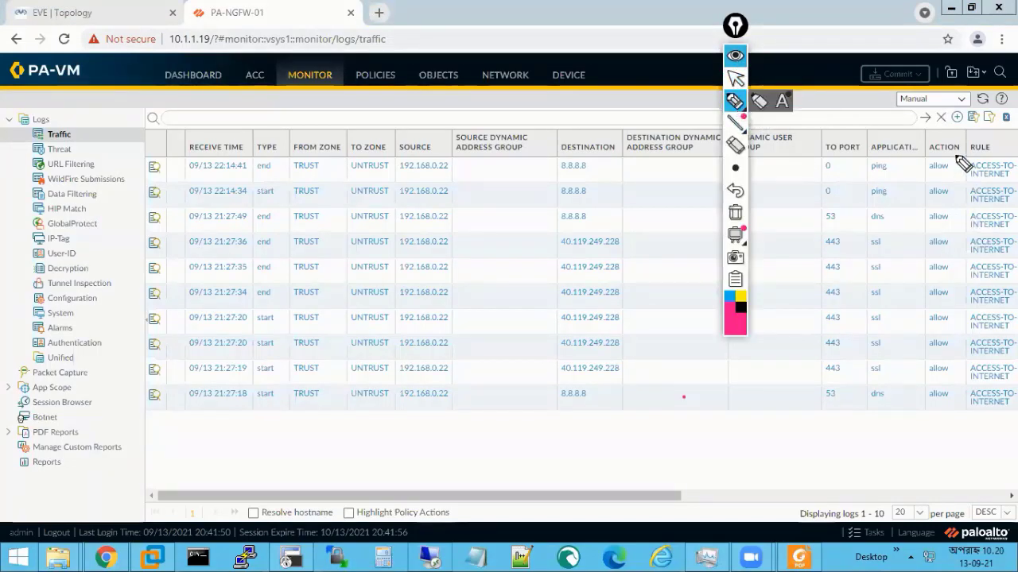
mouse_move(962, 157)
left_mouse_down()
mouse_move(925, 164)
mouse_move(932, 411)
mouse_move(958, 373)
mouse_move(953, 248)
mouse_move(964, 165)
left_mouse_up()
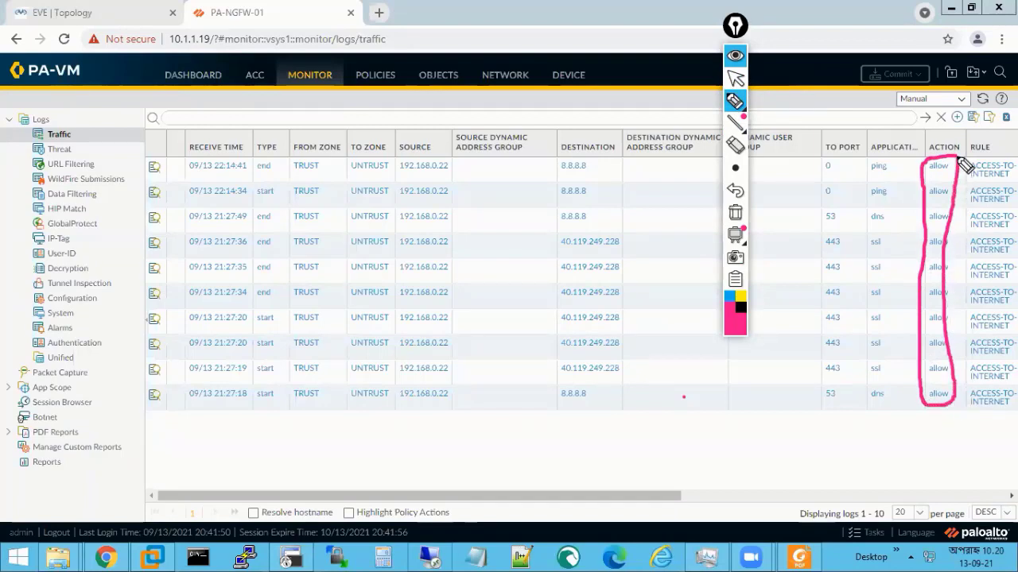
left_click(735, 55)
- Examine the action and log settings of the ACCESS-TO-INTERNET security rule and close it without changes
left_click(379, 77)
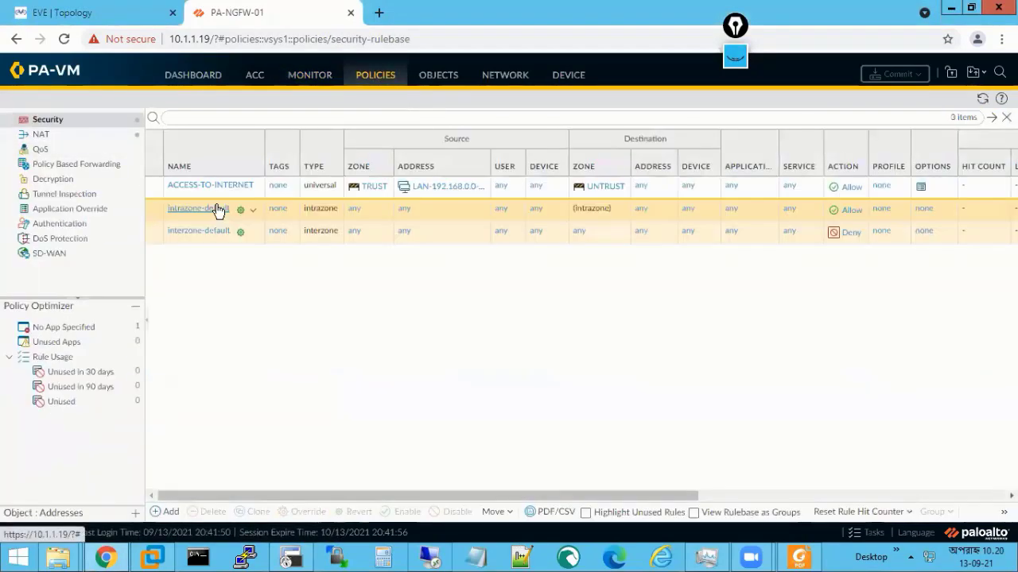
left_click(213, 190)
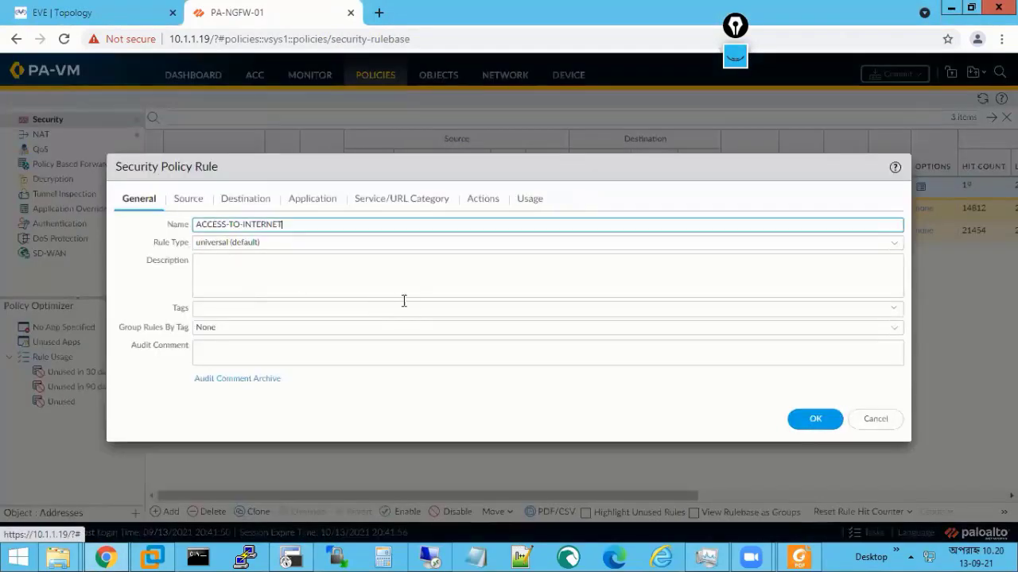
left_click(484, 200)
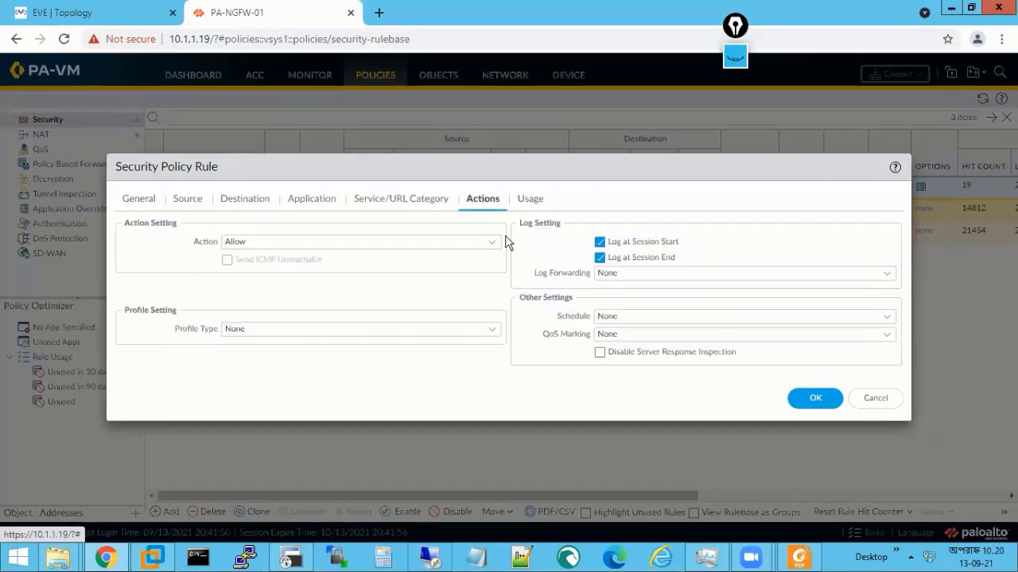
left_click(873, 399)
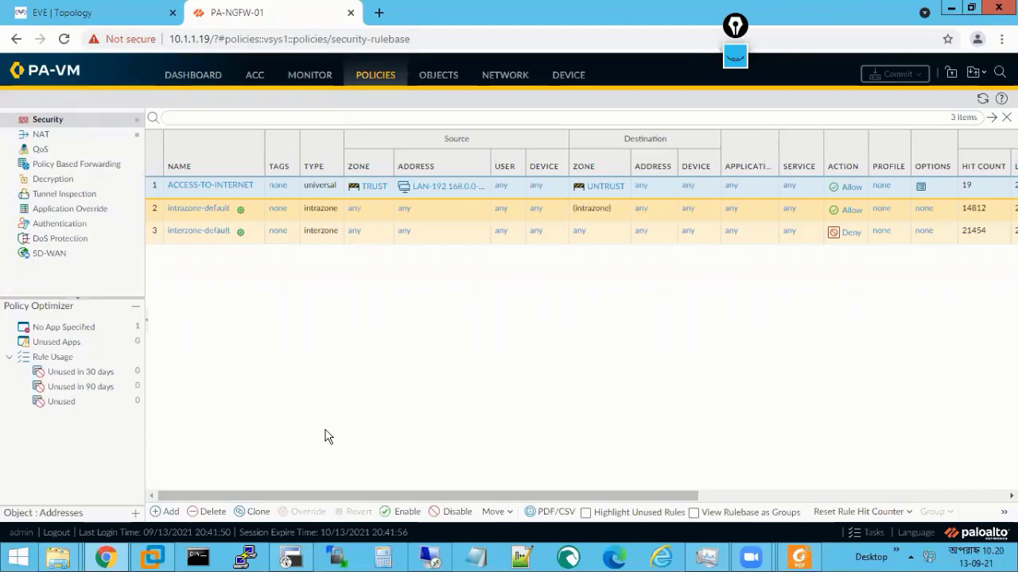
- Clone the ACCESS-TO-INTERNET security rule after itself and move the copy to the top of the rulebase
left_click(251, 511)
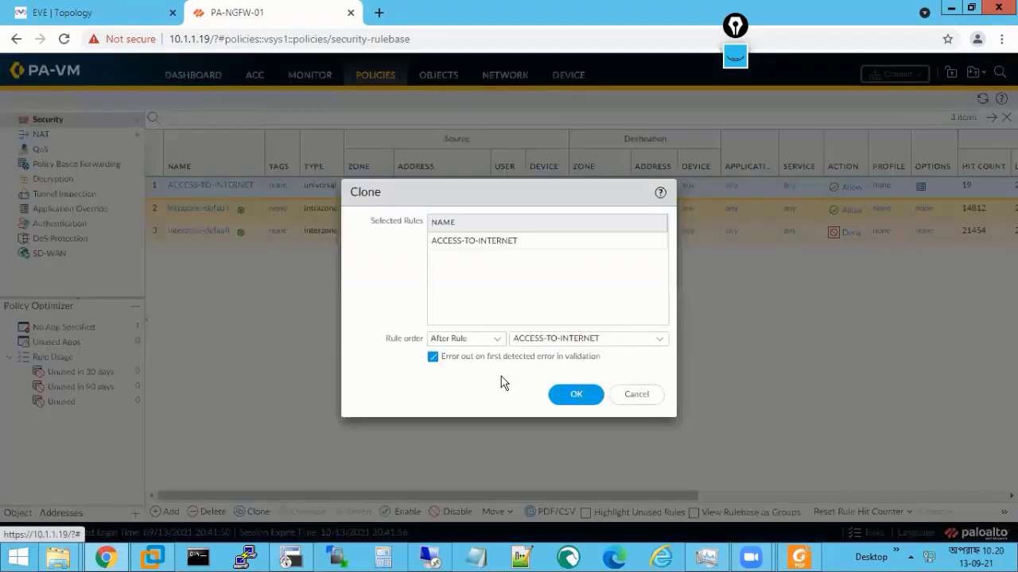
left_click(566, 393)
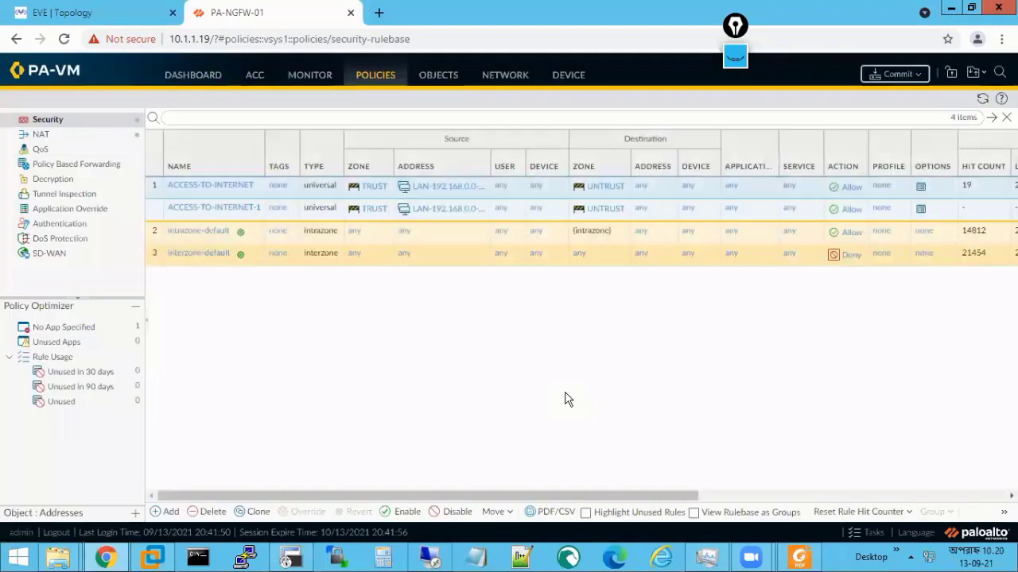
left_click(155, 206)
left_click_drag(156, 205, 155, 184)
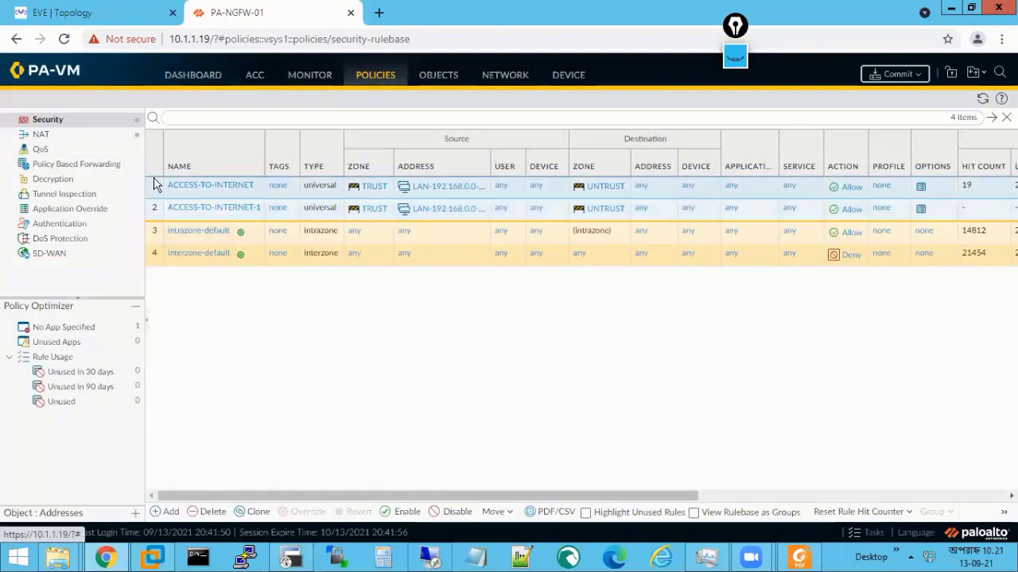
- Rename the cloned security rule as Deny-ICMP
left_click(210, 186)
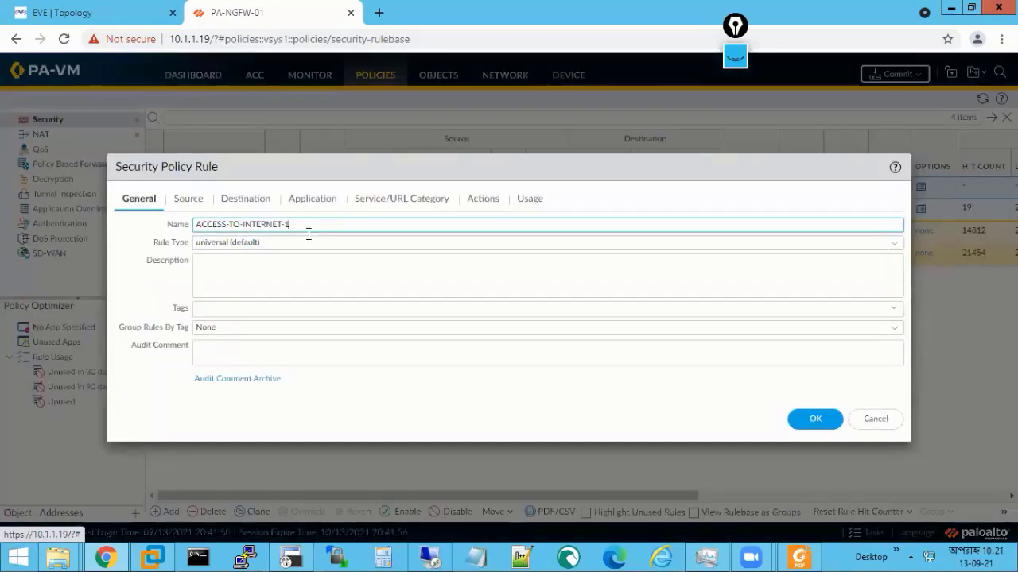
left_click_drag(307, 224, 180, 230)
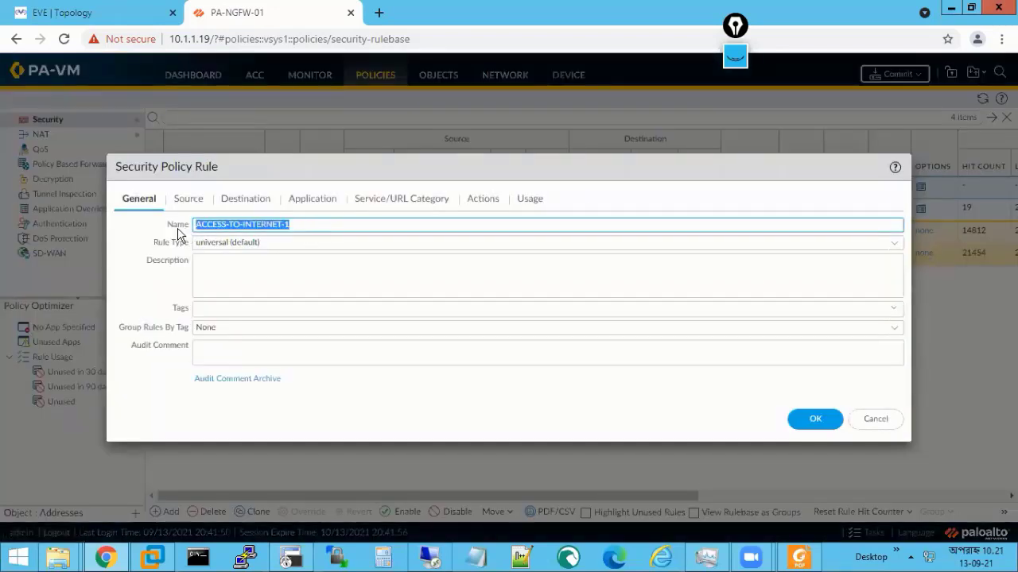
type("Deny")
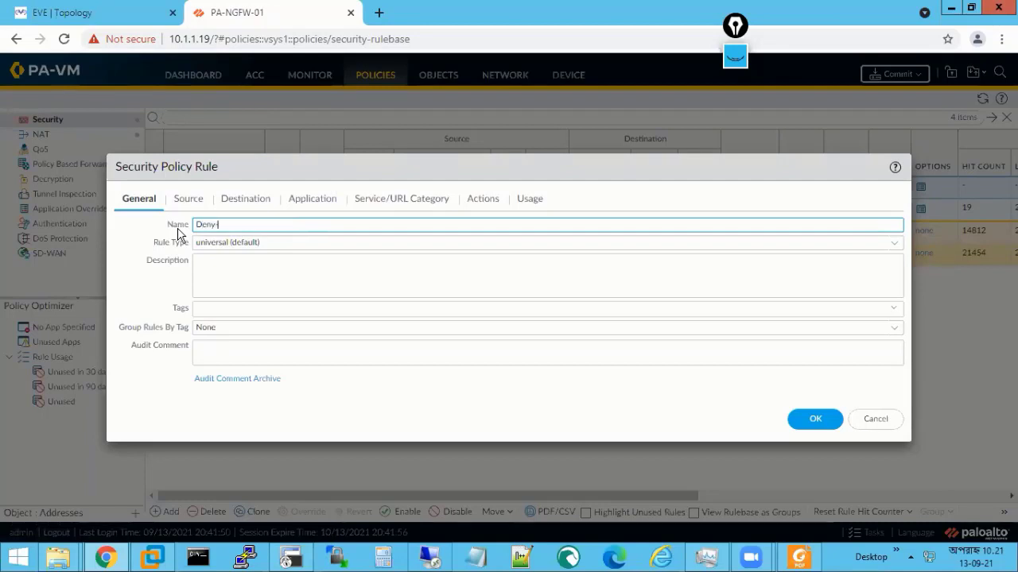
type("-ICMP")
- Review the Deny-ICMP rule's source and destination, and restrict its application to icmp
left_click(196, 203)
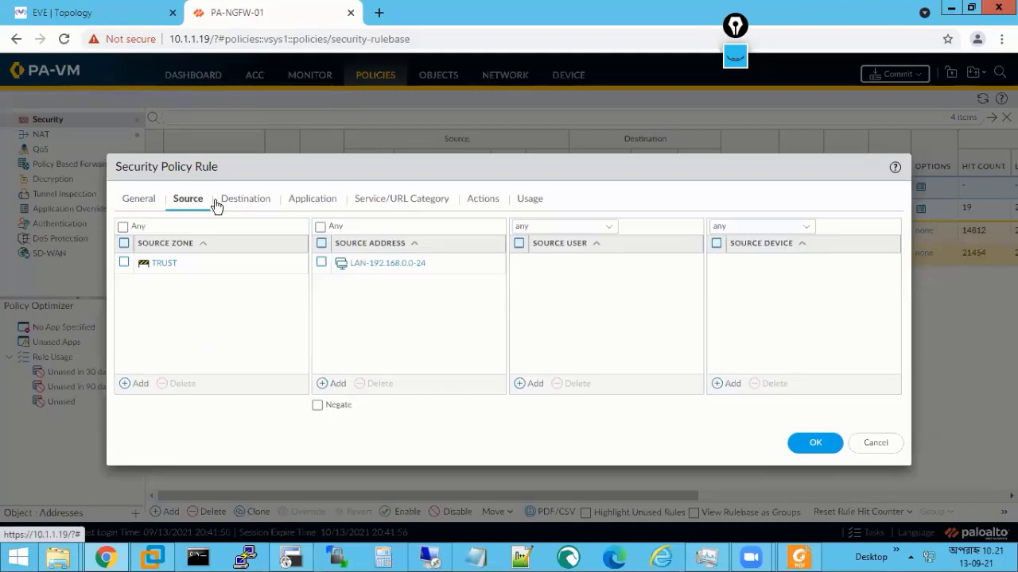
left_click(231, 203)
left_click(320, 204)
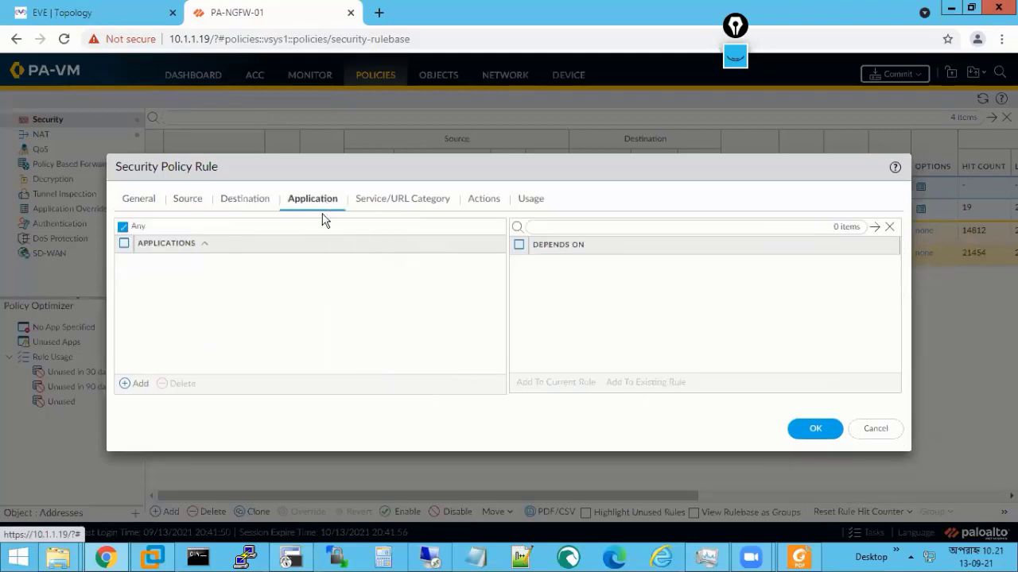
left_click(140, 384)
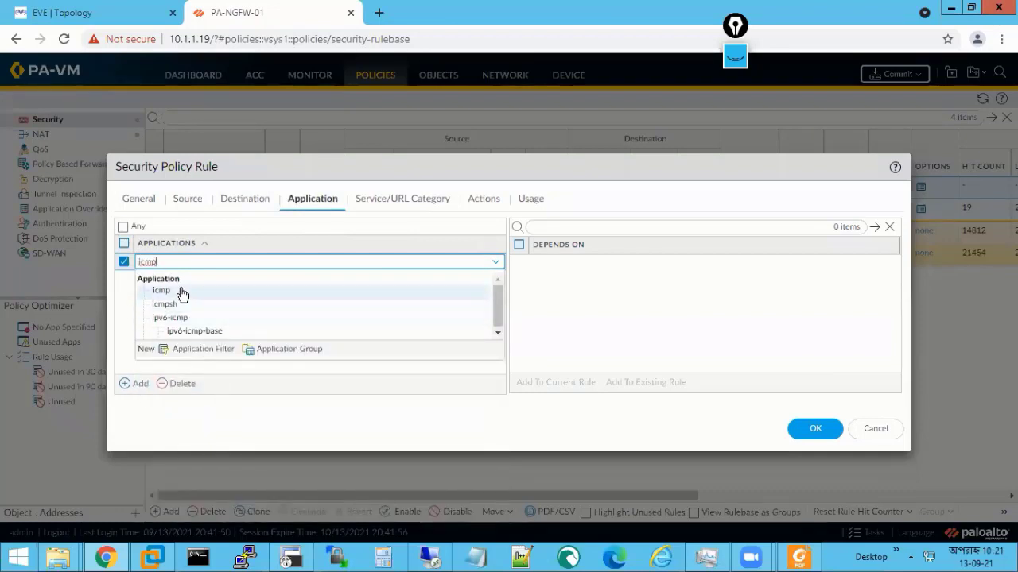
left_click(182, 292)
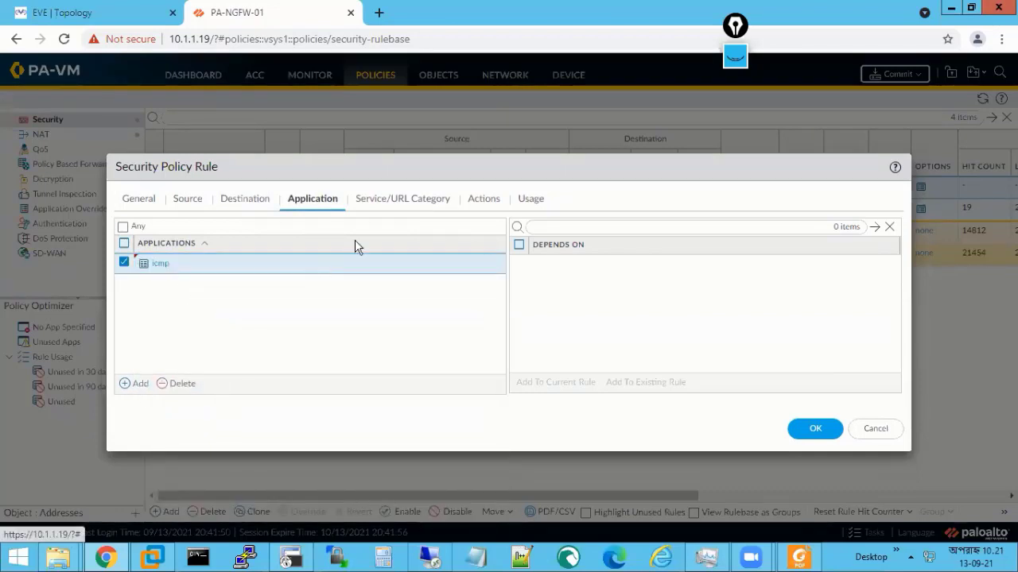
- Set the Deny-ICMP rule's action to Deny, save the rule and commit all changes to the firewall
left_click(439, 204)
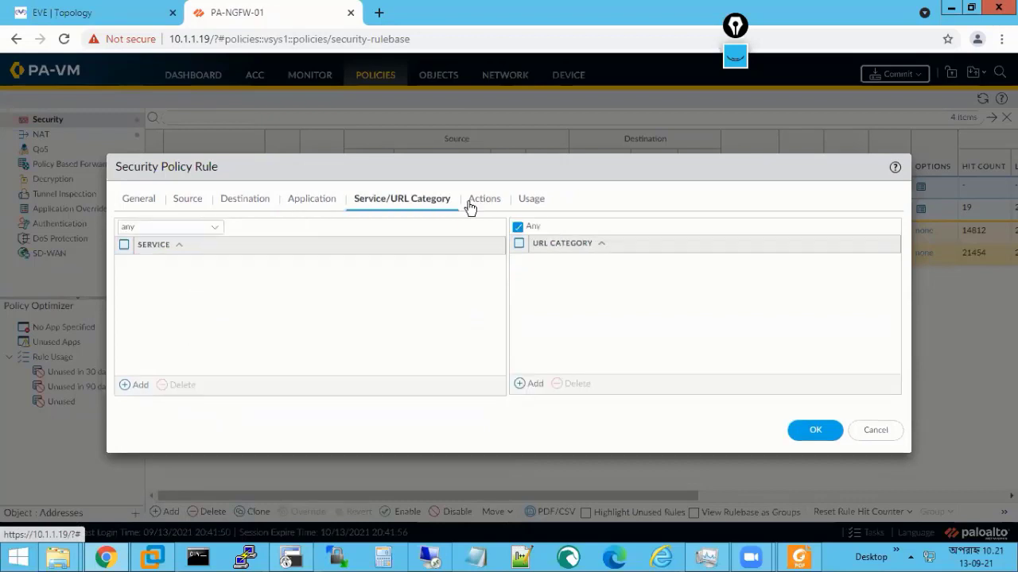
left_click(474, 204)
left_click(488, 244)
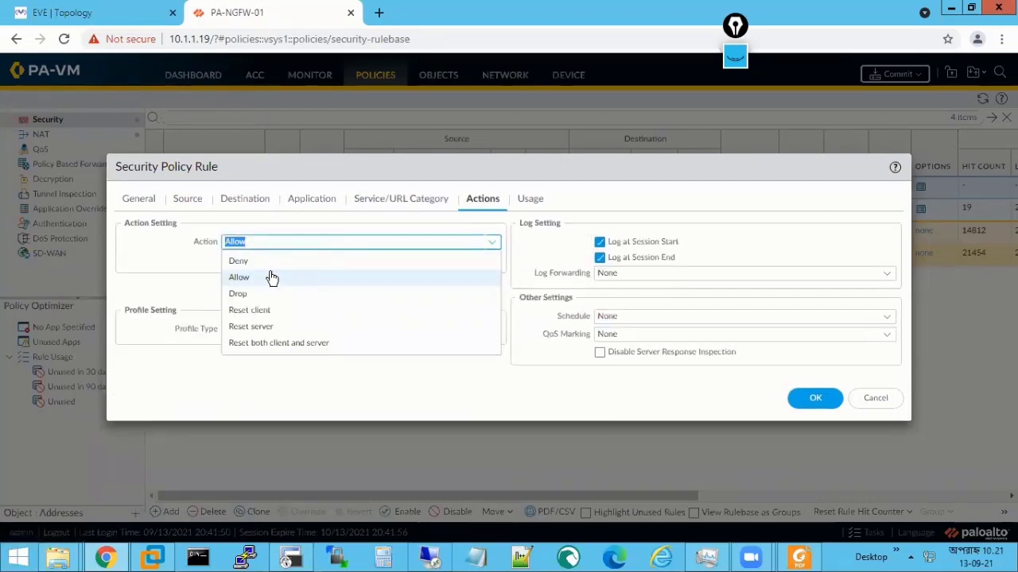
left_click(260, 263)
left_click(809, 398)
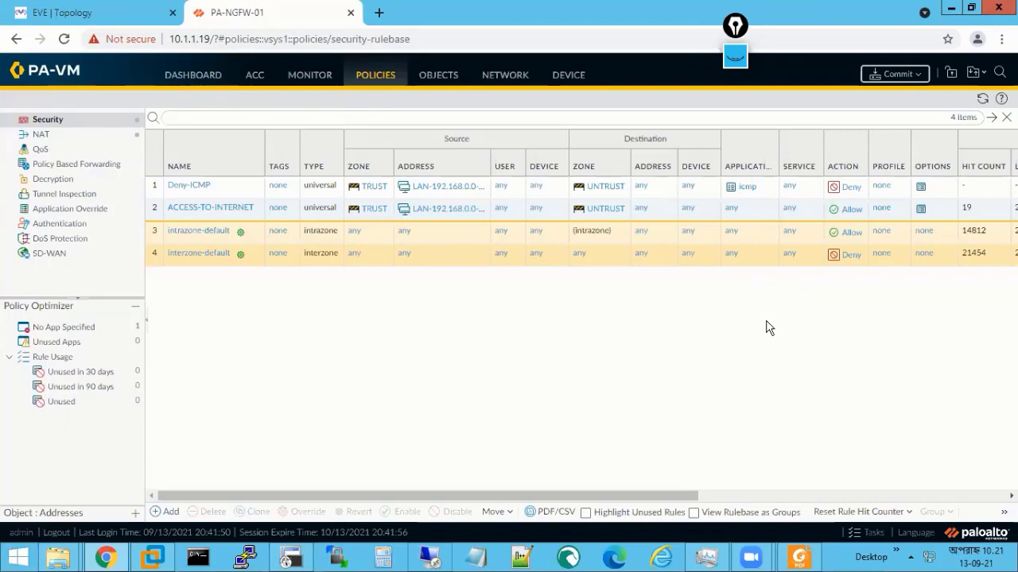
left_click(878, 74)
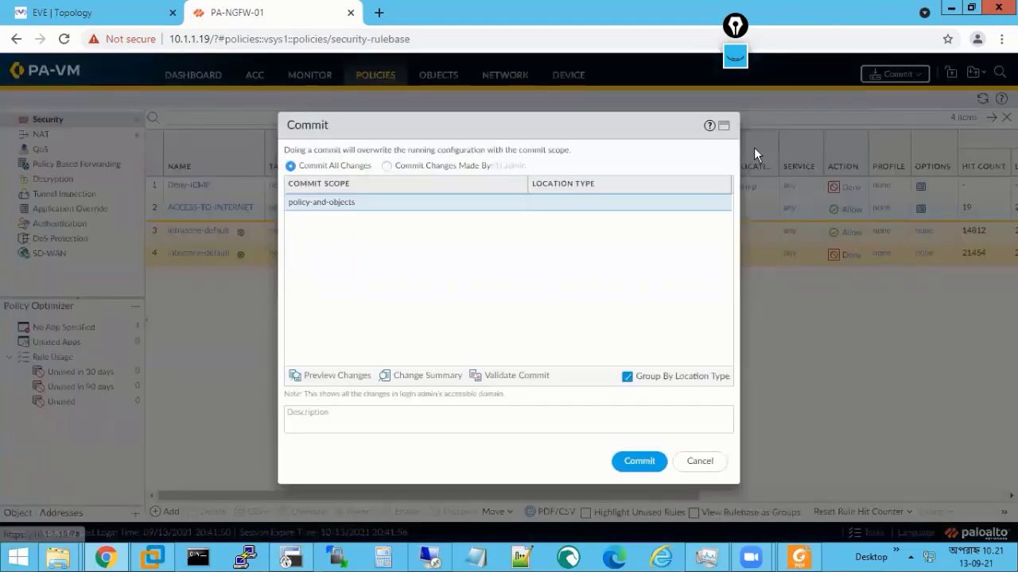
left_click(639, 463)
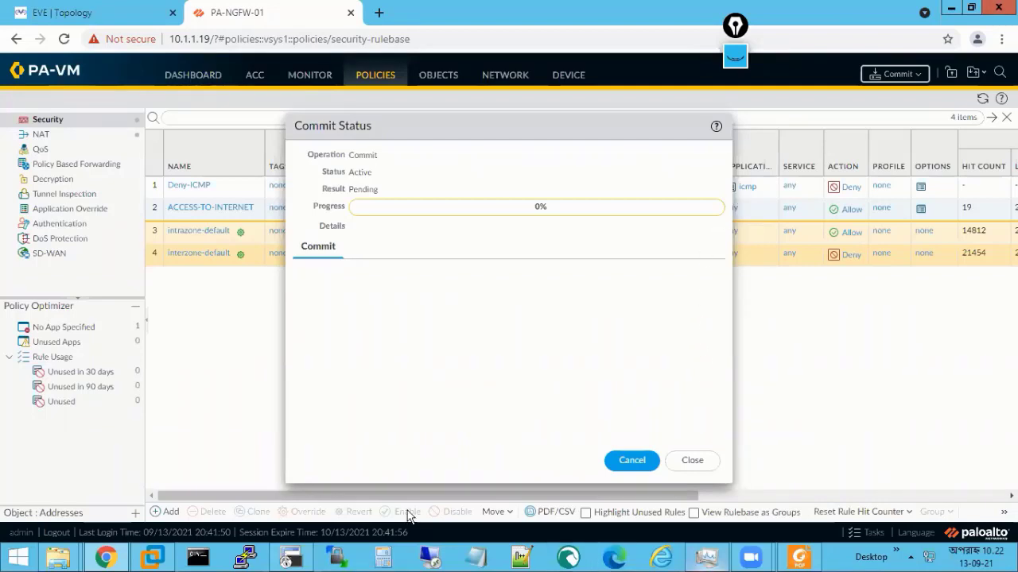
- Switch to the Windows 10 x64 machine in VMware Workstation and start a continuous ping to 8.8.8.8
key("alt+Tab")
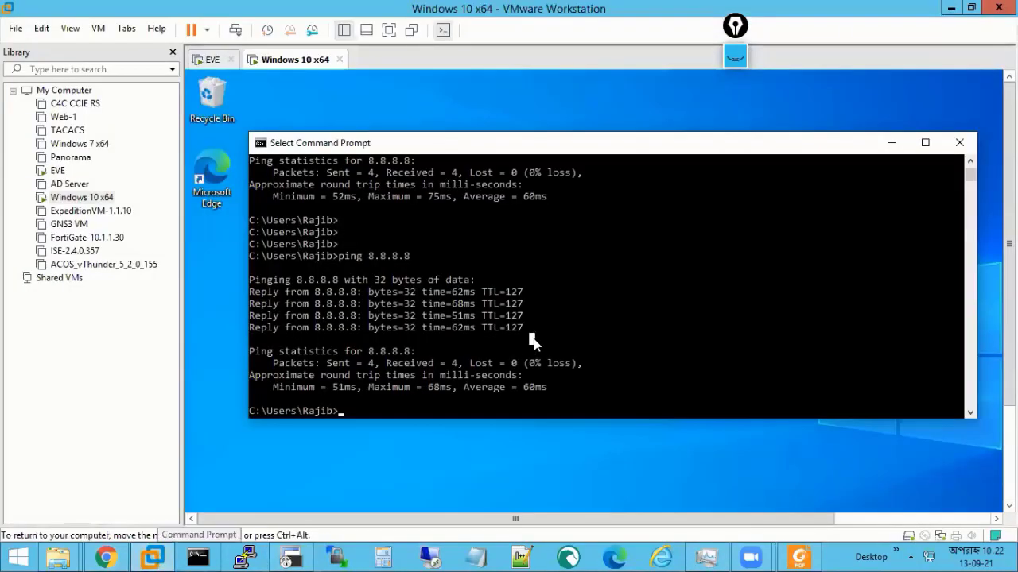
key("Up")
type("-t")
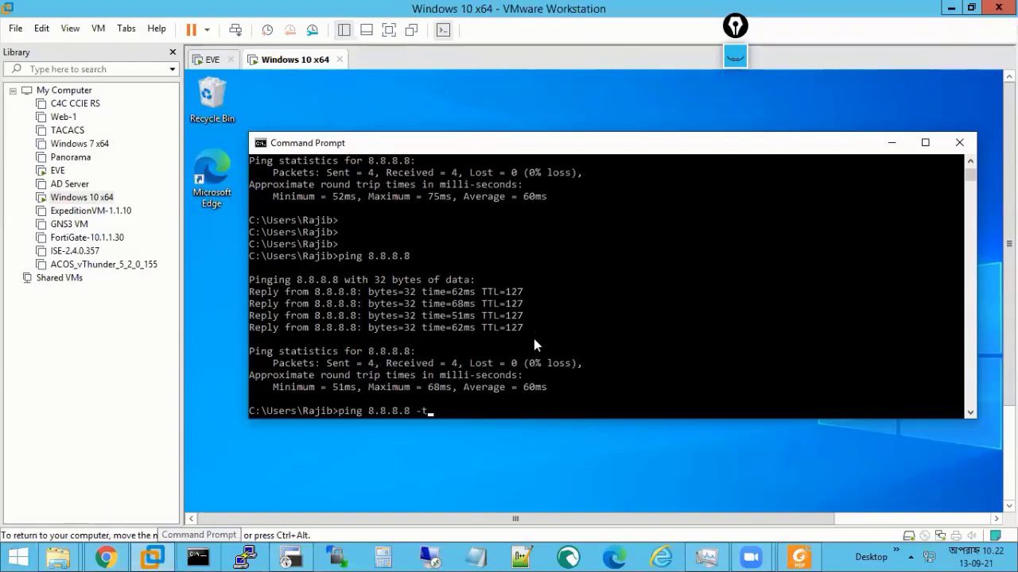
key("Return")
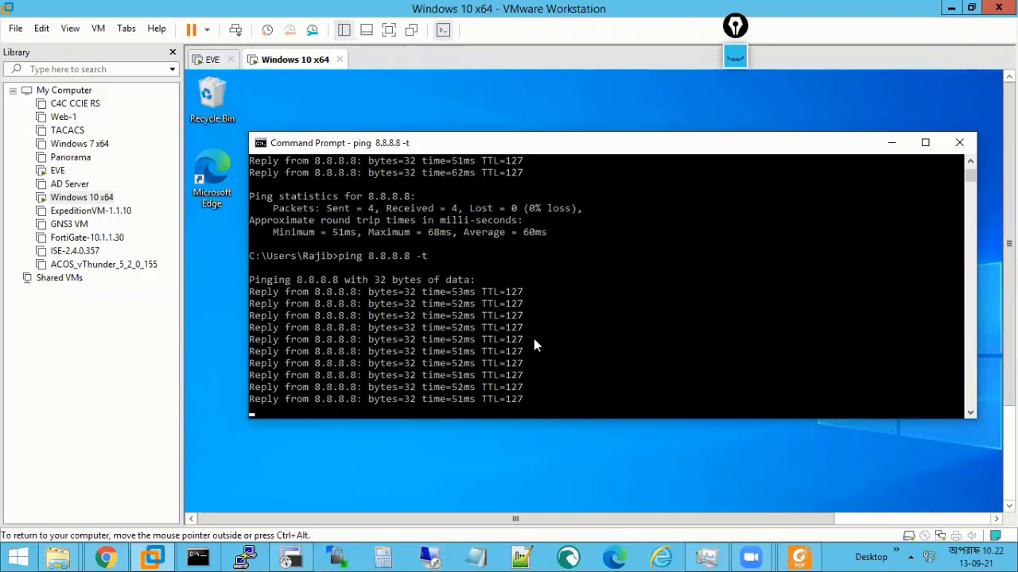
- Switch back to the firewall page in Chrome and monitor the commit status until it completes
left_click(108, 559)
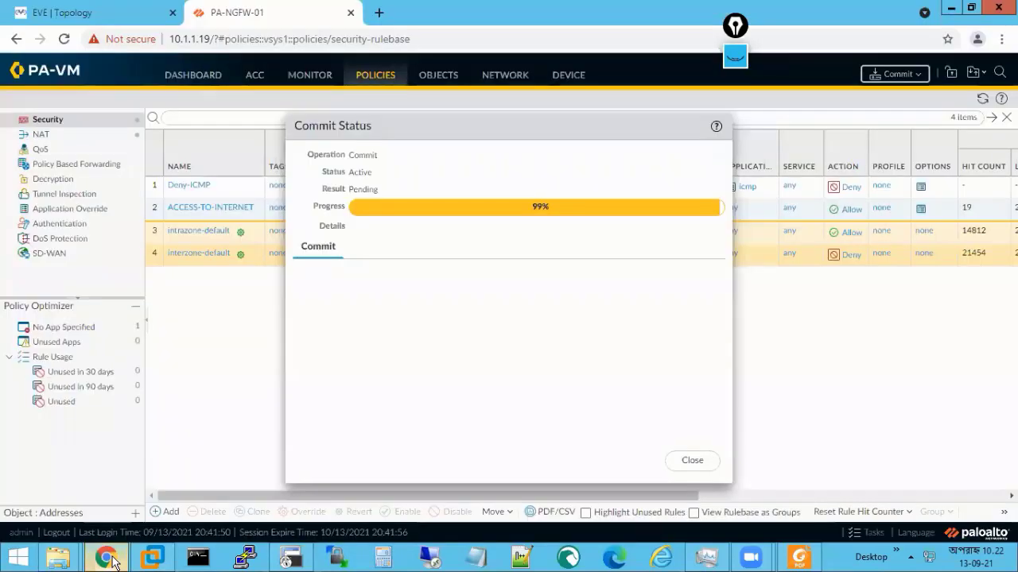
left_click(109, 559)
left_click(108, 559)
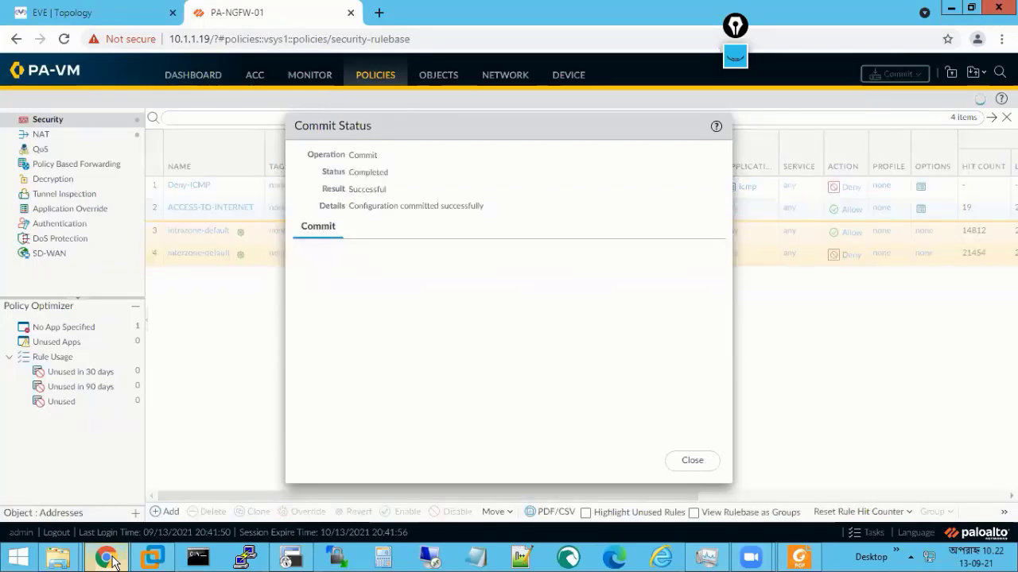
- Return to VMware Workstation and check the network adapter settings of the Windows 10 x64 machine without changing them
left_click(153, 550)
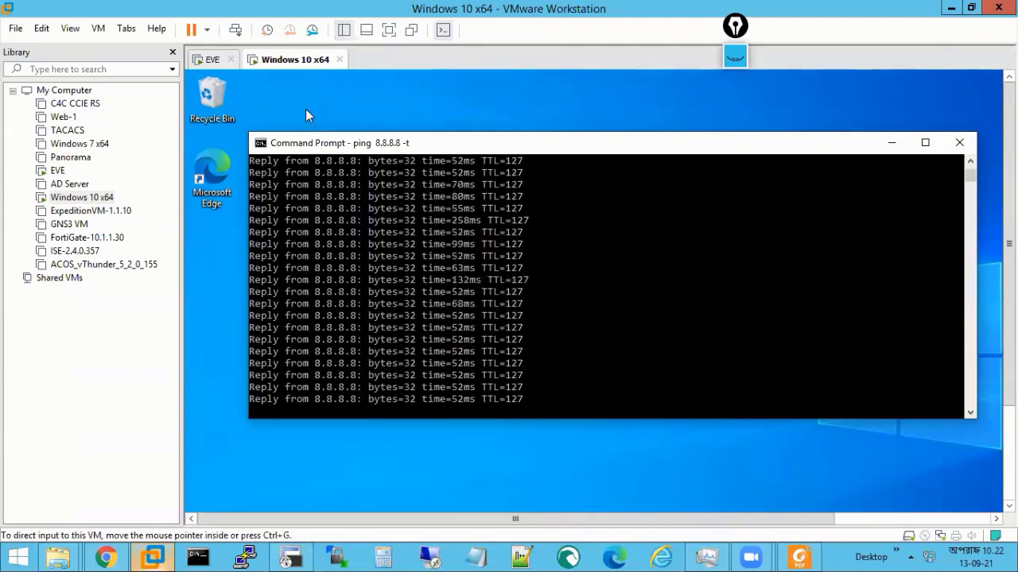
right_click(257, 59)
left_click(424, 204)
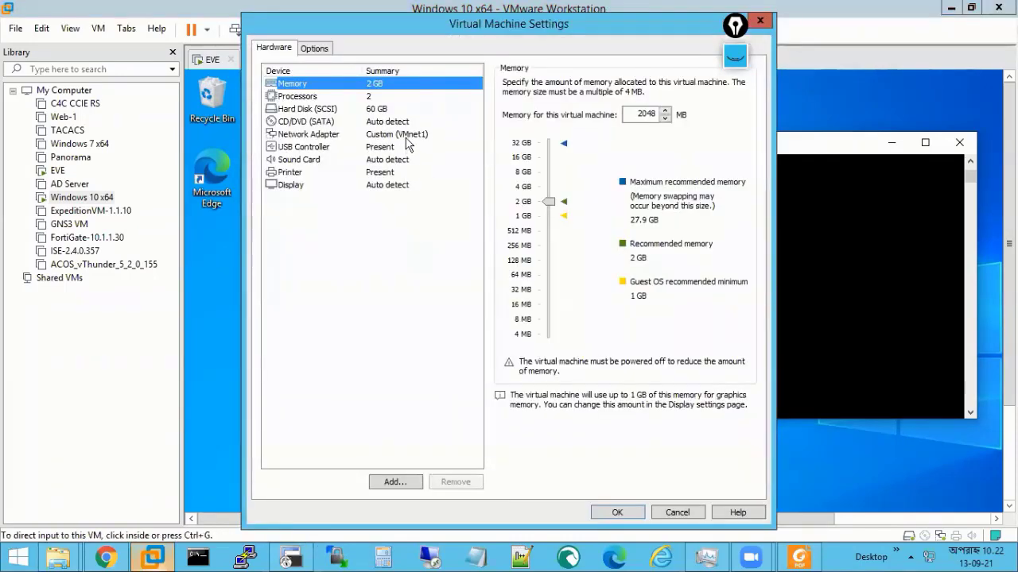
left_click(406, 136)
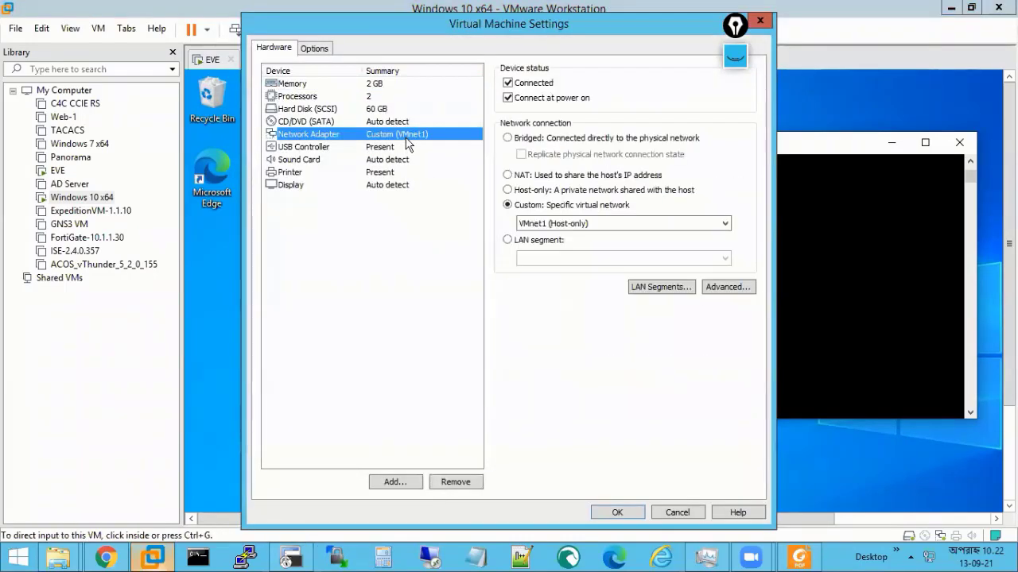
left_click(699, 512)
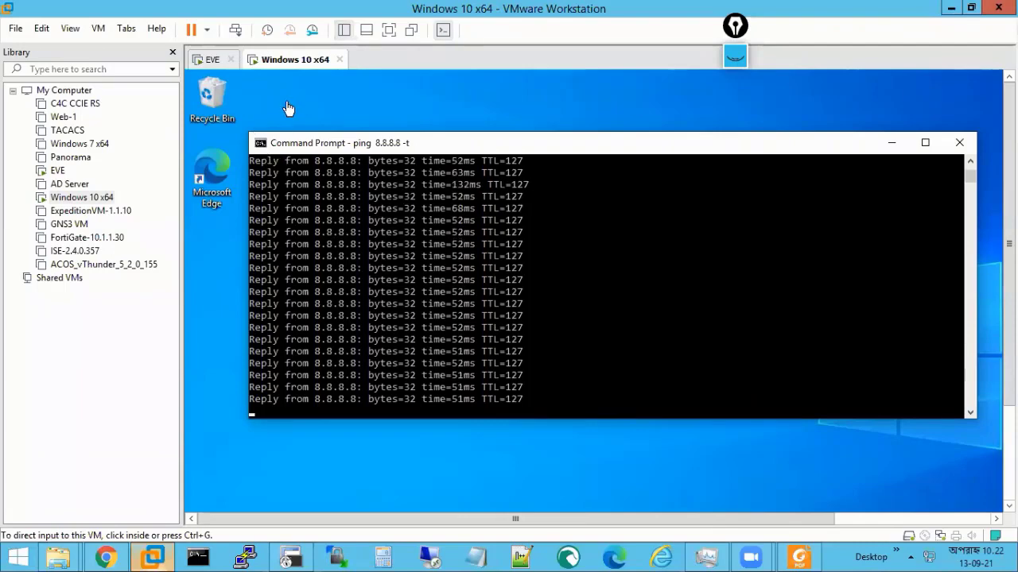
- Open the EVE virtual machine's settings and inspect Network Adapter 2's network connection
left_click(199, 63)
right_click(205, 60)
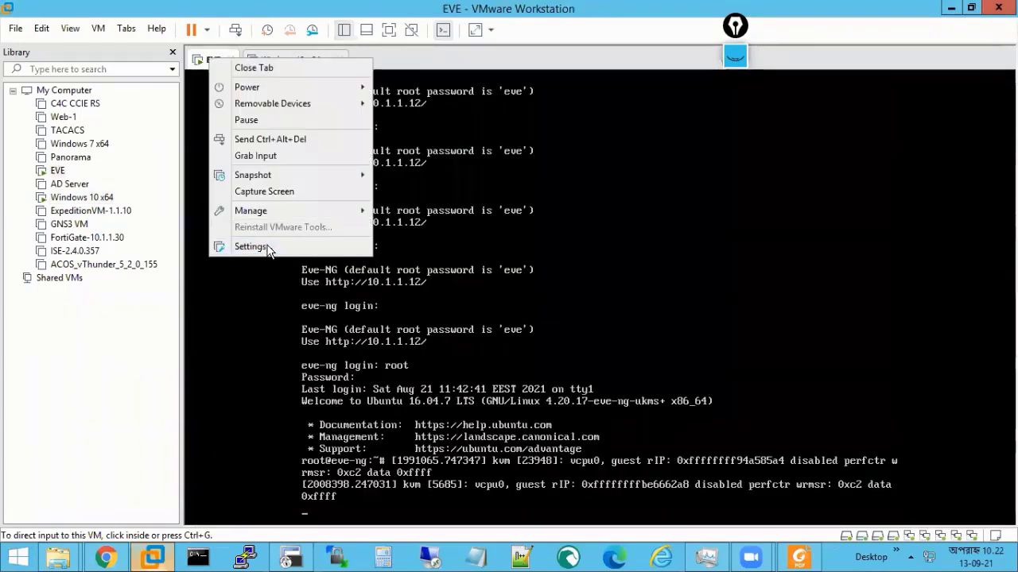
left_click(266, 244)
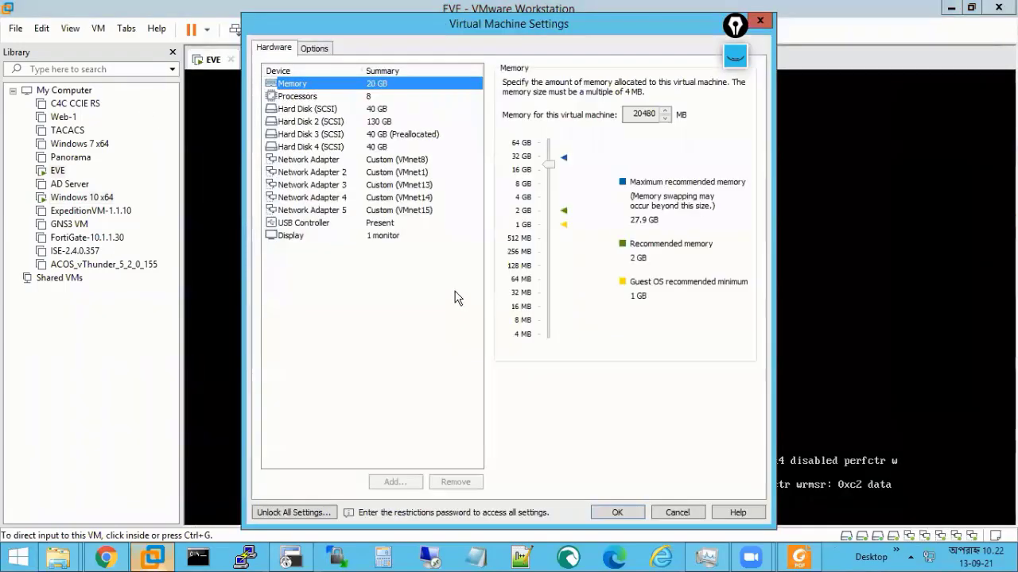
left_click(433, 173)
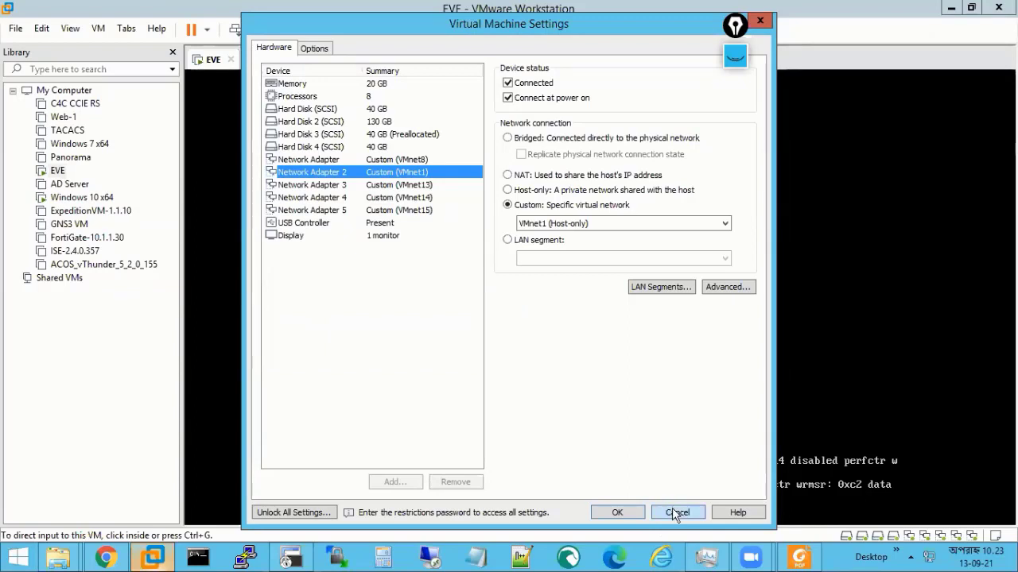
- Assign Network Adapters 3, 4 and 5 of the EVE machine to VMnet1 (Host-only) and save the settings
left_click(387, 183)
left_click(525, 226)
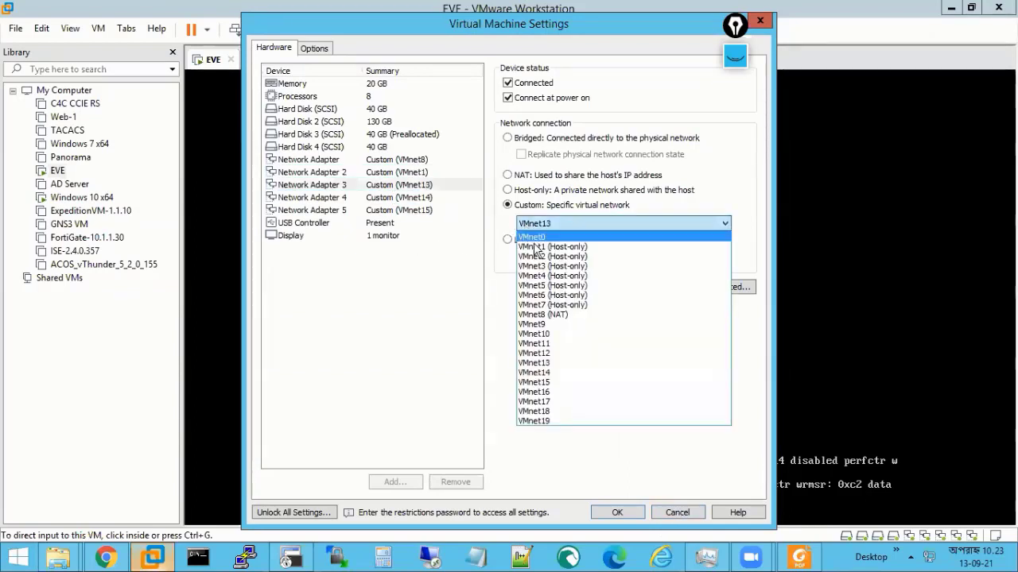
left_click(528, 244)
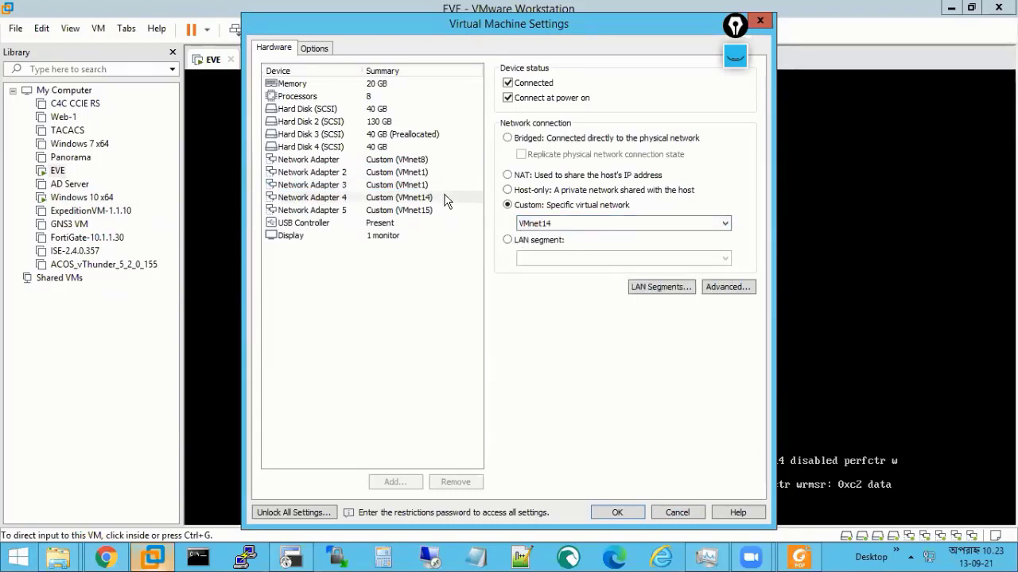
left_click(430, 197)
left_click(561, 225)
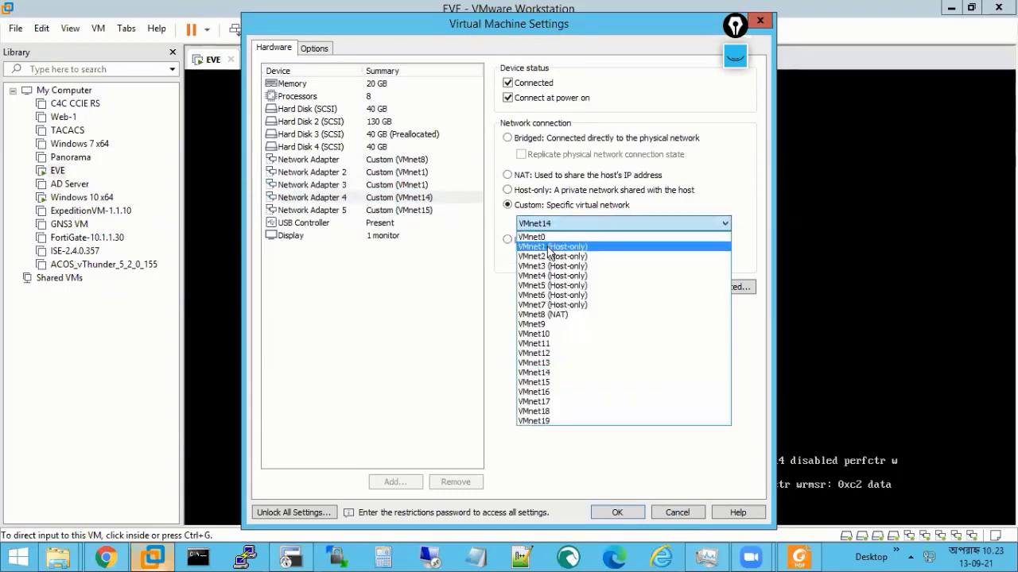
left_click(548, 248)
left_click(439, 211)
left_click(529, 224)
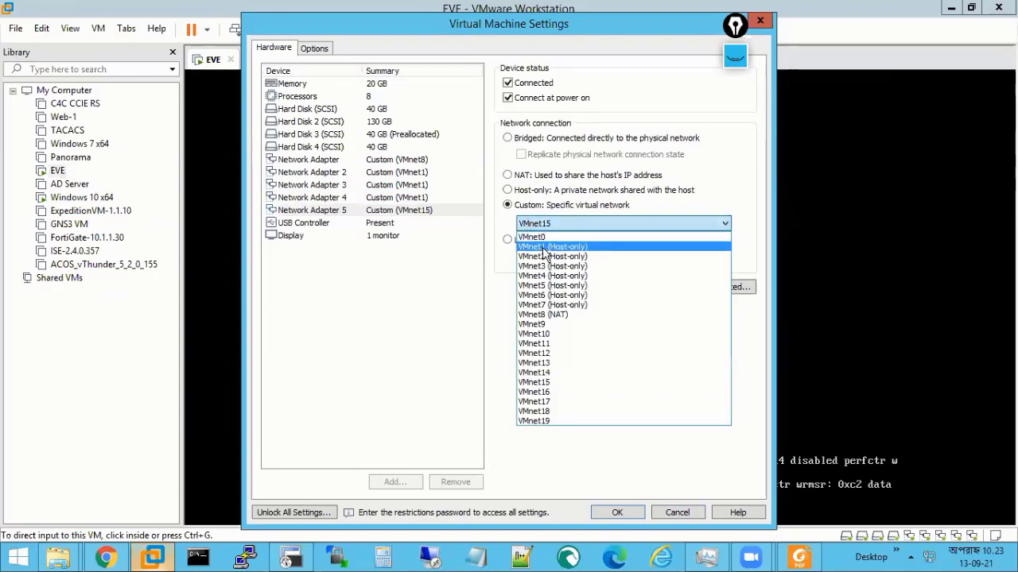
left_click(548, 247)
left_click(421, 198)
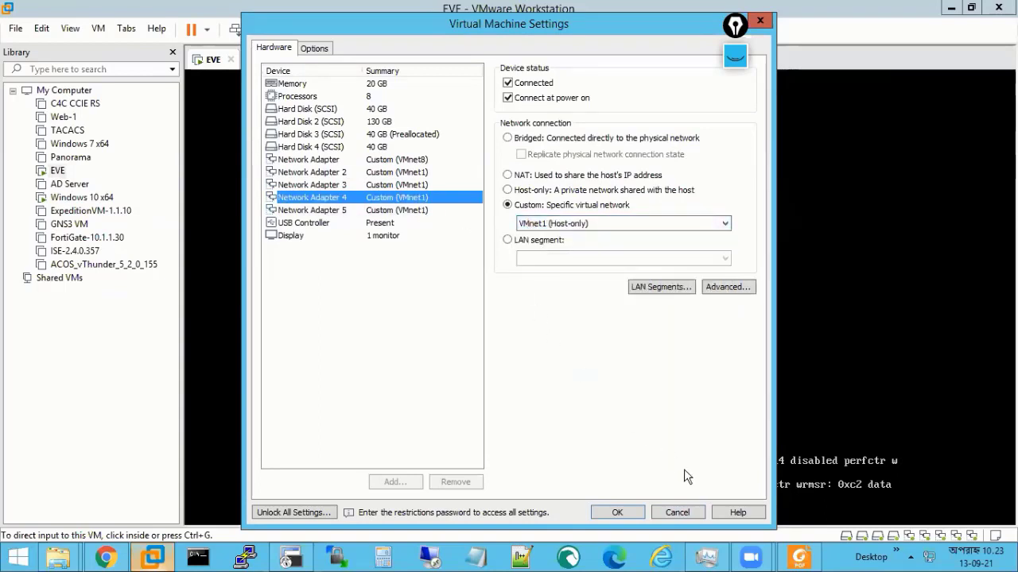
left_click(634, 510)
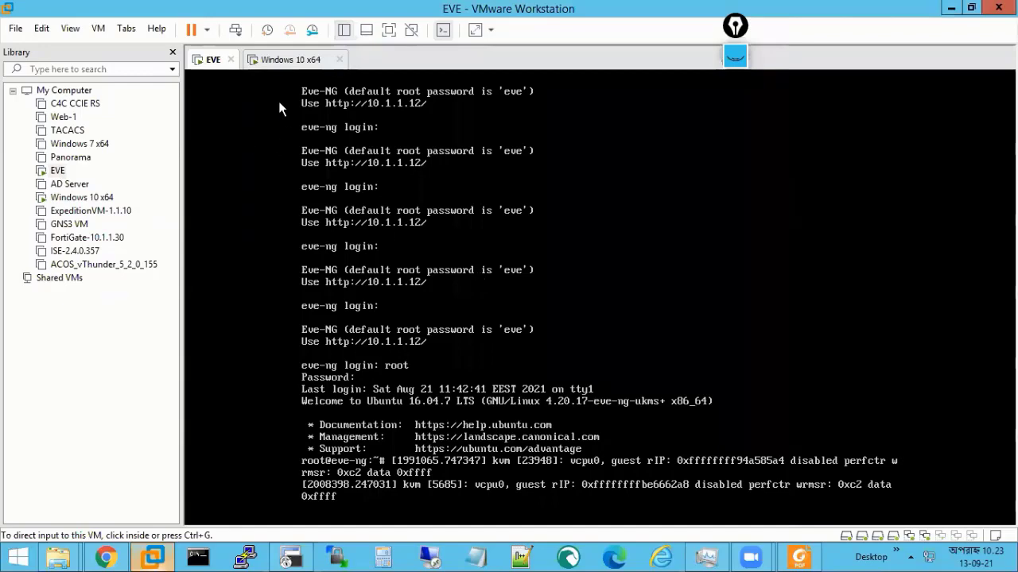
- Return to the Windows 10 x64 machine and stop the continuous ping to 8.8.8.8
left_click(290, 59)
left_click(453, 283)
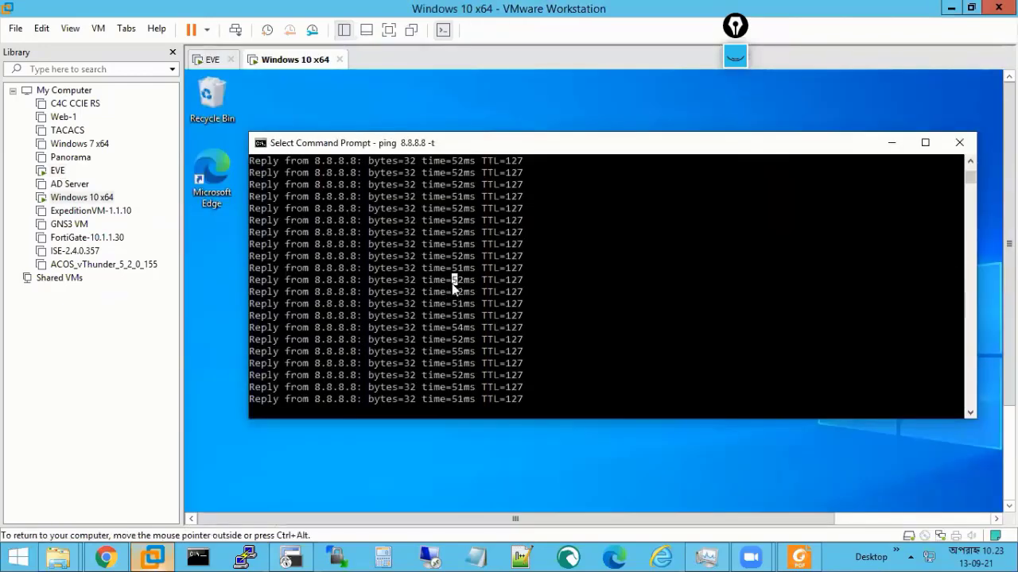
key("Return")
key("ctrl+c")
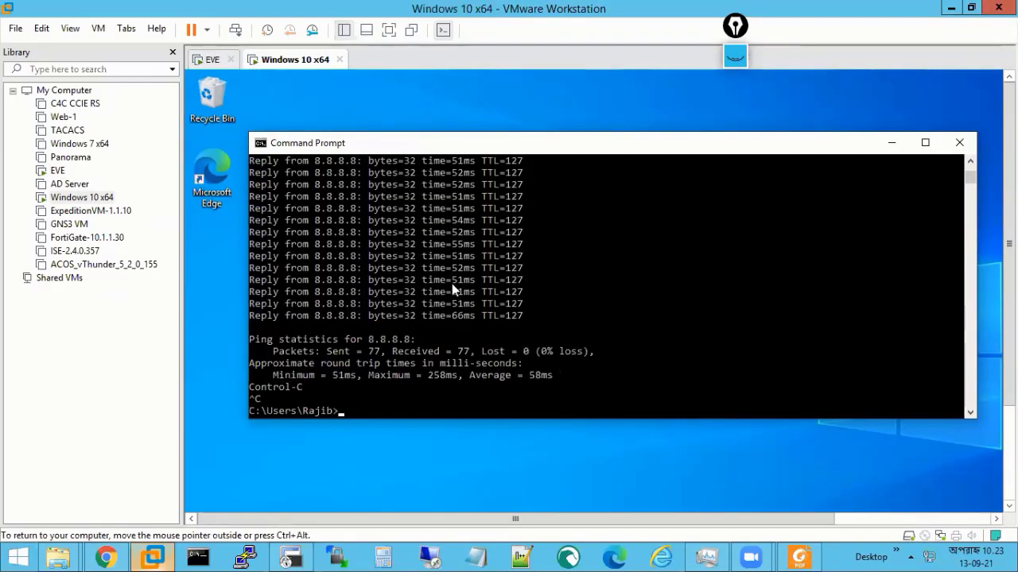
- Run a brief continuous ping to 8.8.8.8 on the Windows 10 machine, stop it, and display the IP configuration with ipconfig
key("Up")
key("Return")
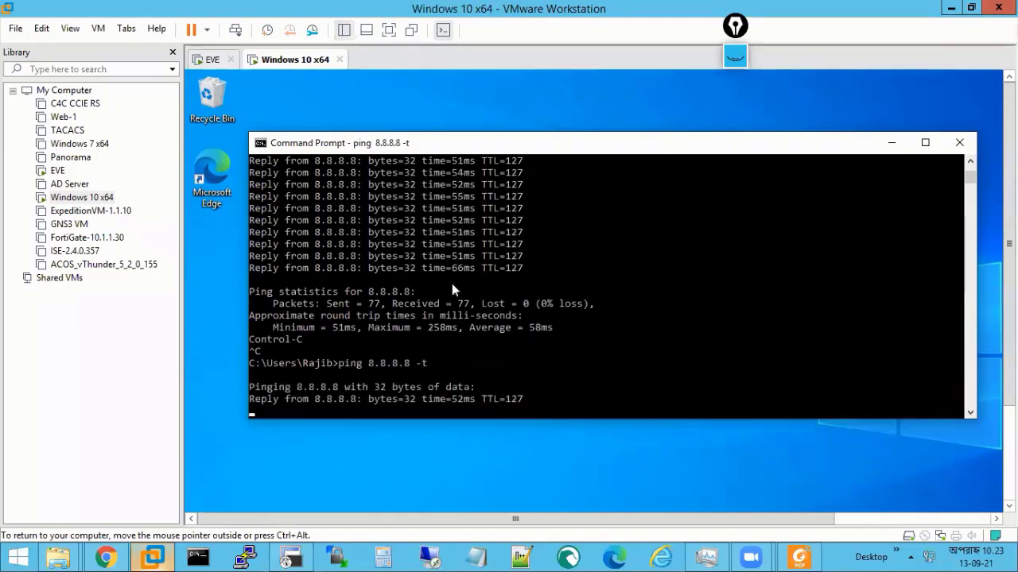
key("ctrl+c")
key("Return")
key("Return")
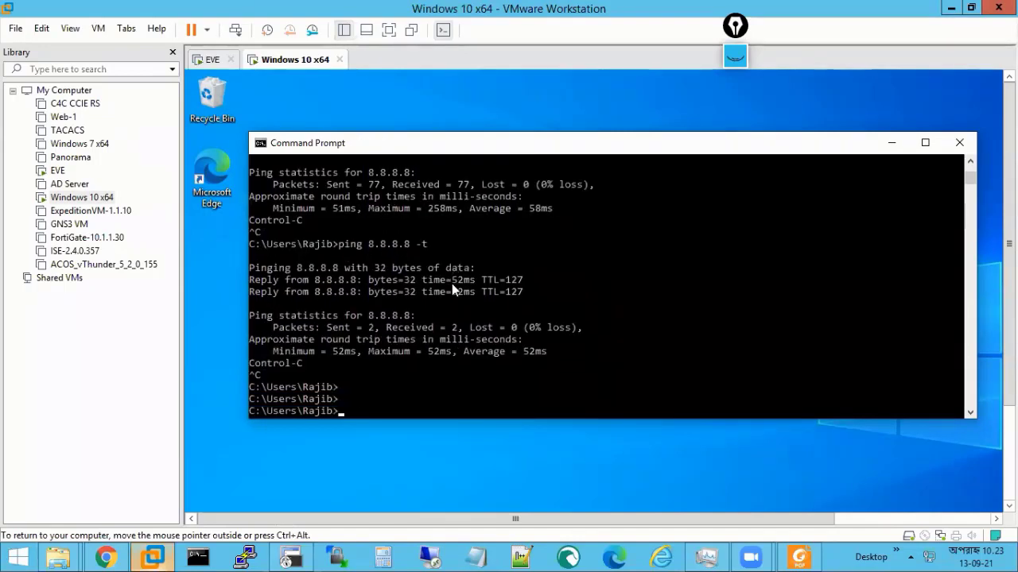
type("ipconfig")
key("Return")
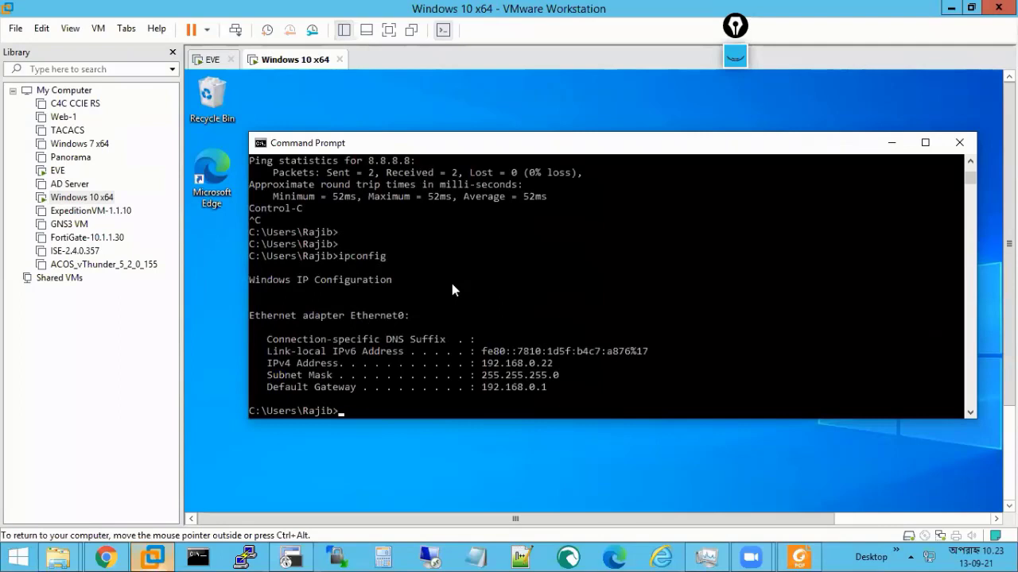
- Switch to the firewall's web interface in Chrome and close the Commit Status dialog
left_click(106, 556)
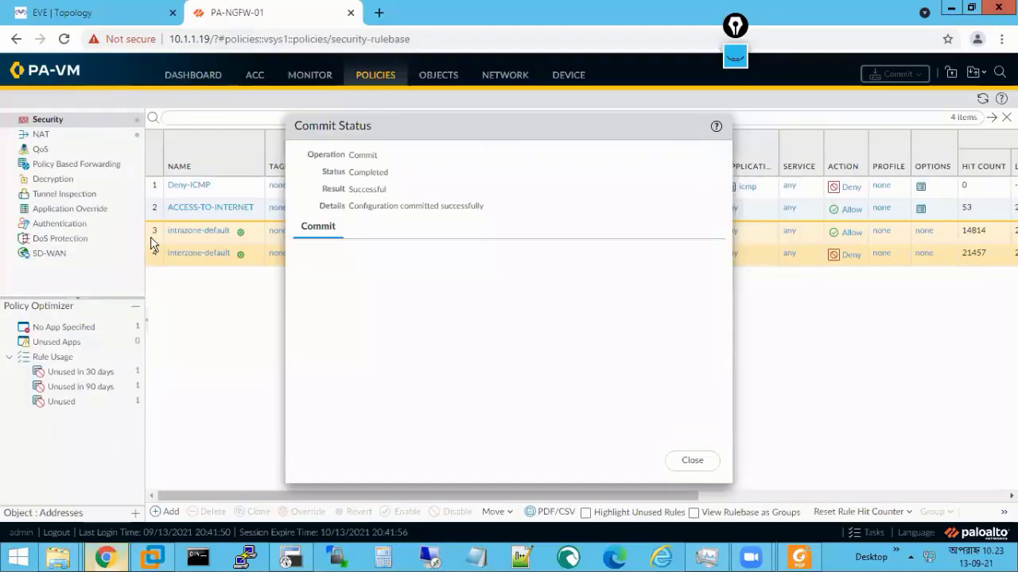
left_click(695, 462)
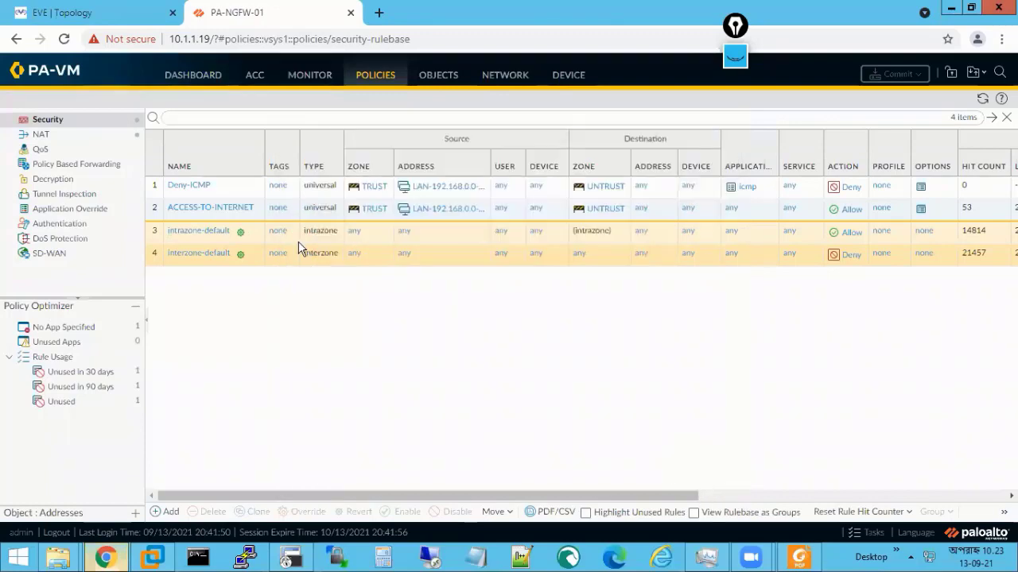
left_click(109, 9)
left_click(193, 10)
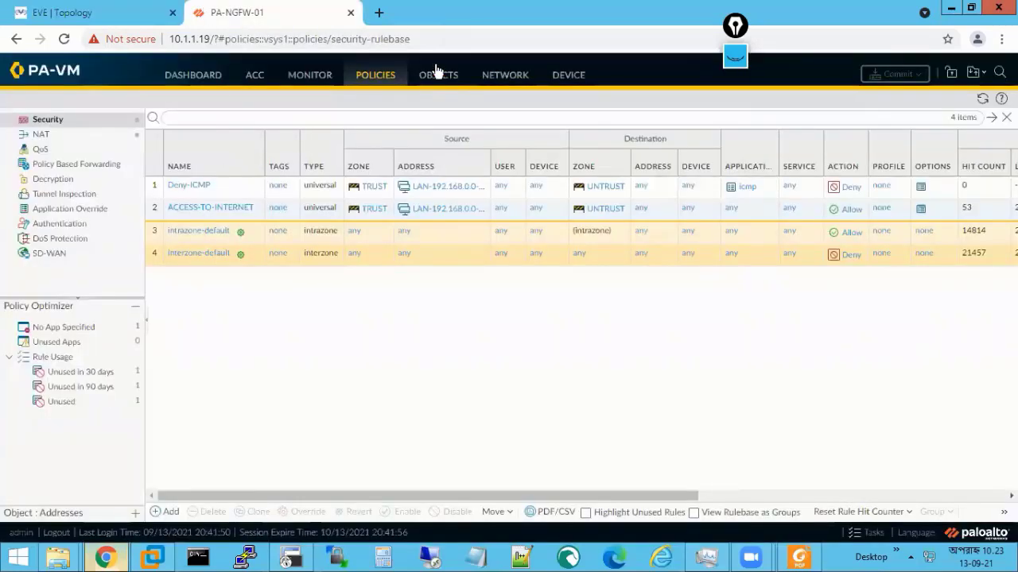
- Open the firewall's traffic logs and set their automatic refresh interval to 10 Seconds
left_click(314, 79)
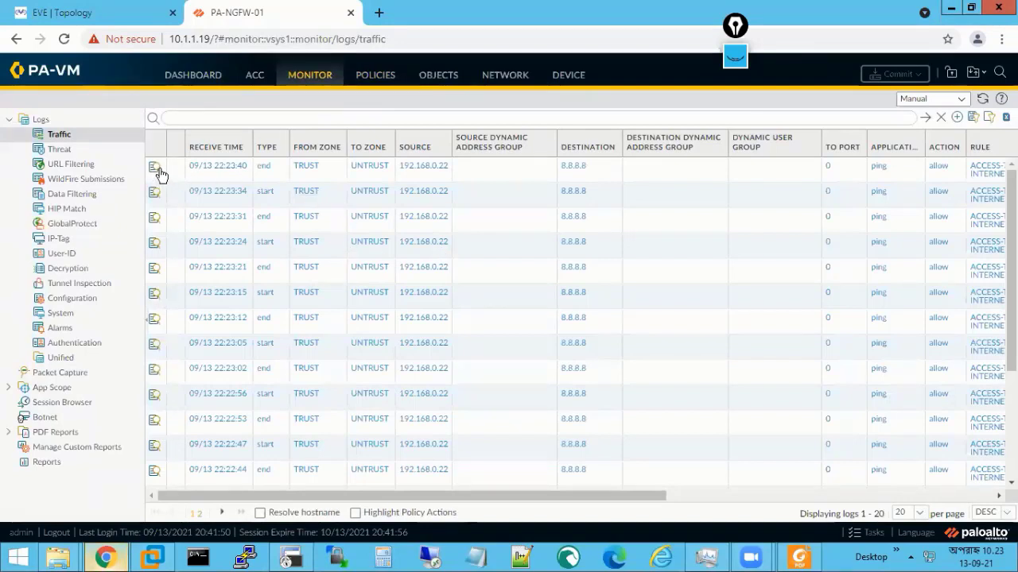
left_click(962, 100)
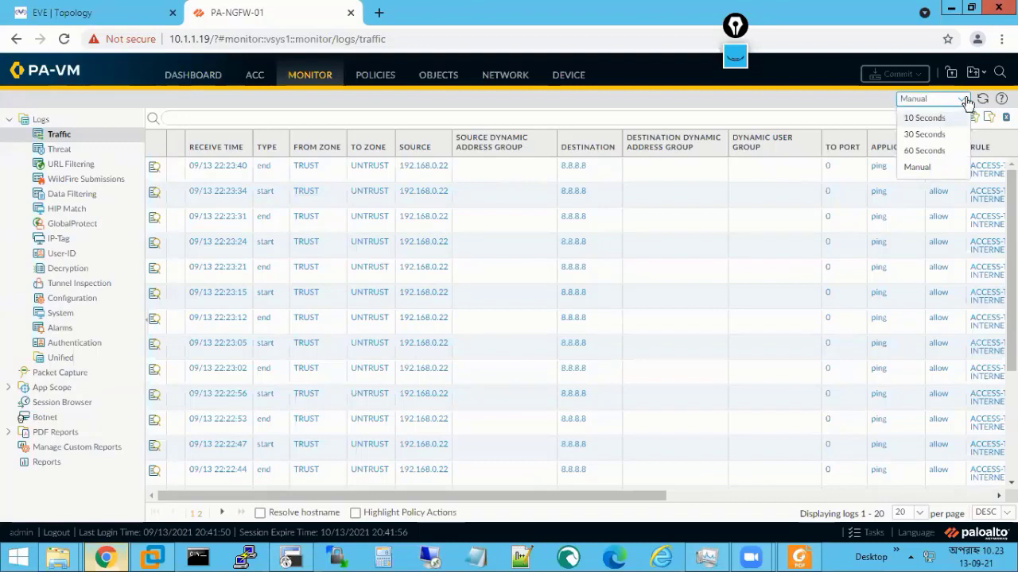
left_click(925, 118)
left_click(982, 101)
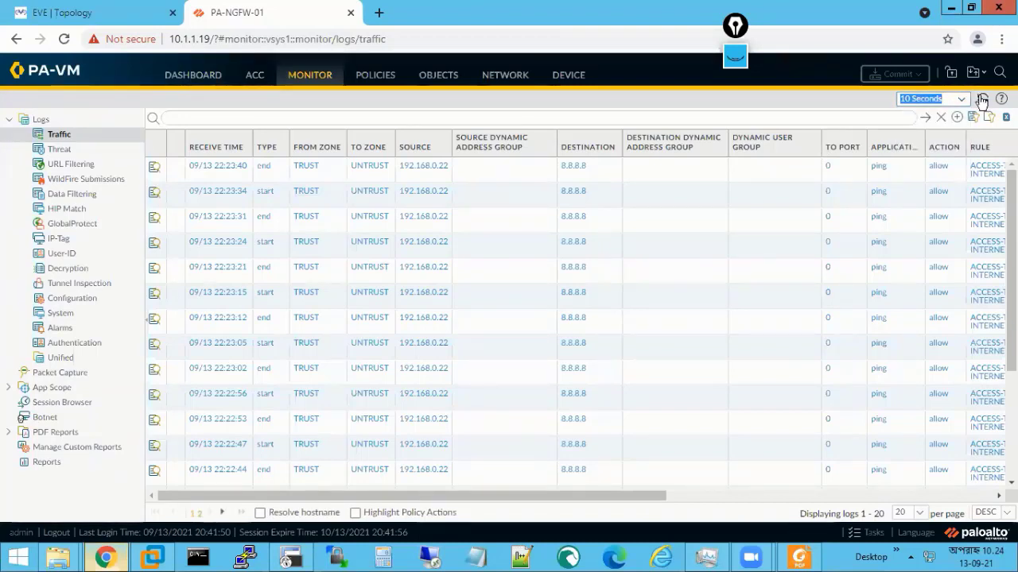
- Clear the firewall's traffic logs from the device log settings and confirm the deletion
left_click(554, 77)
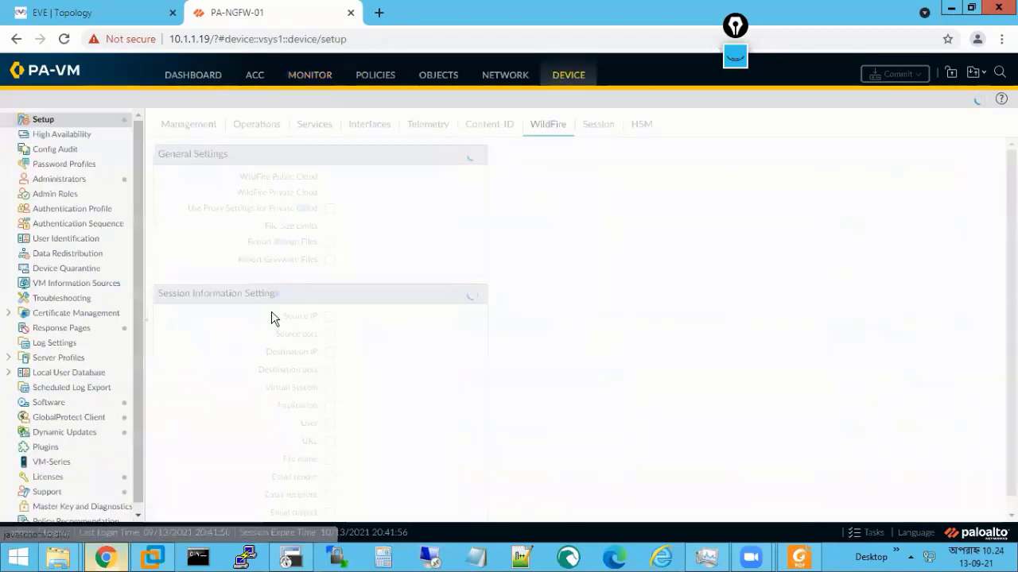
left_click(70, 342)
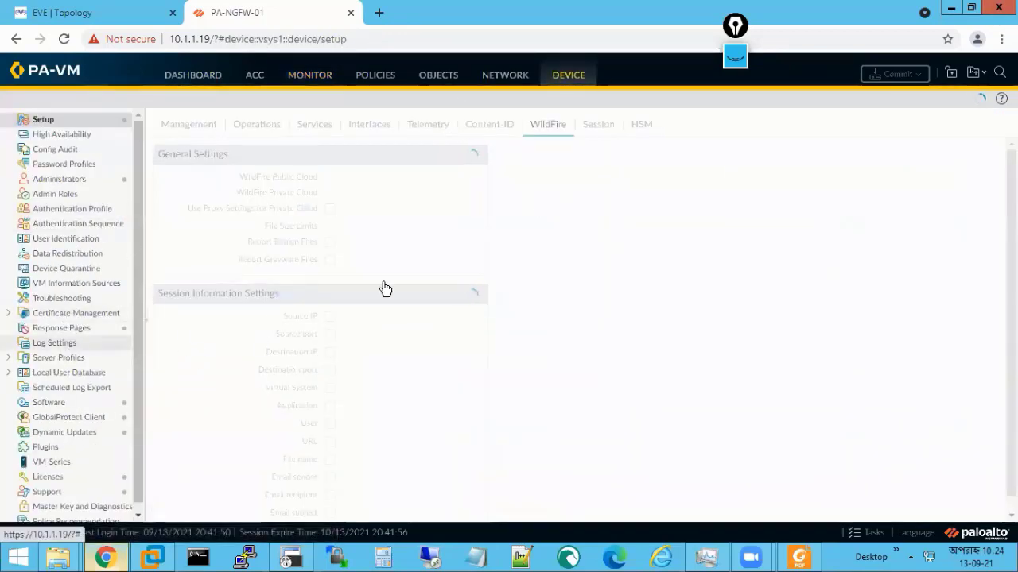
scroll(392, 287, "down", 15)
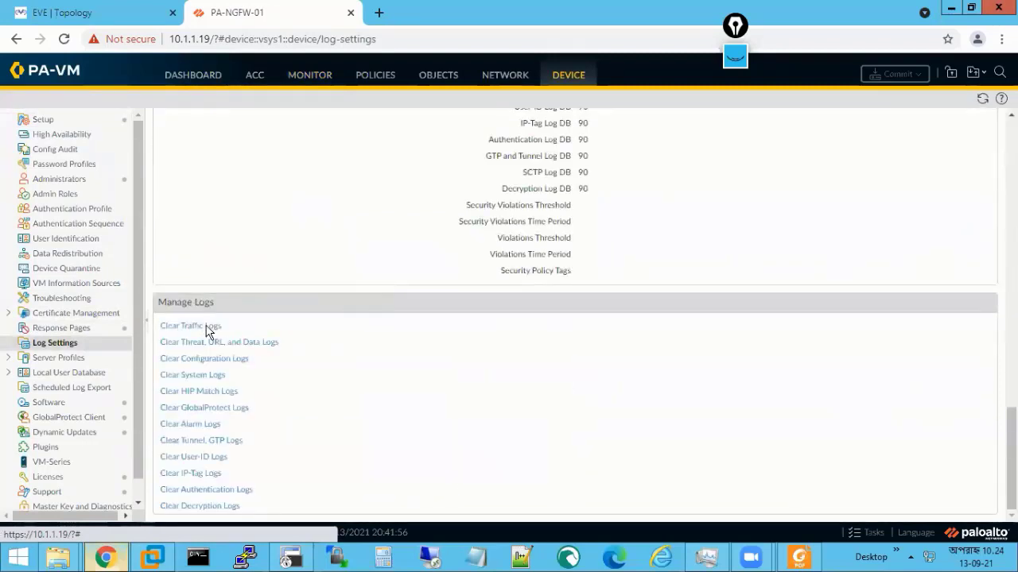
left_click(204, 325)
left_click(481, 332)
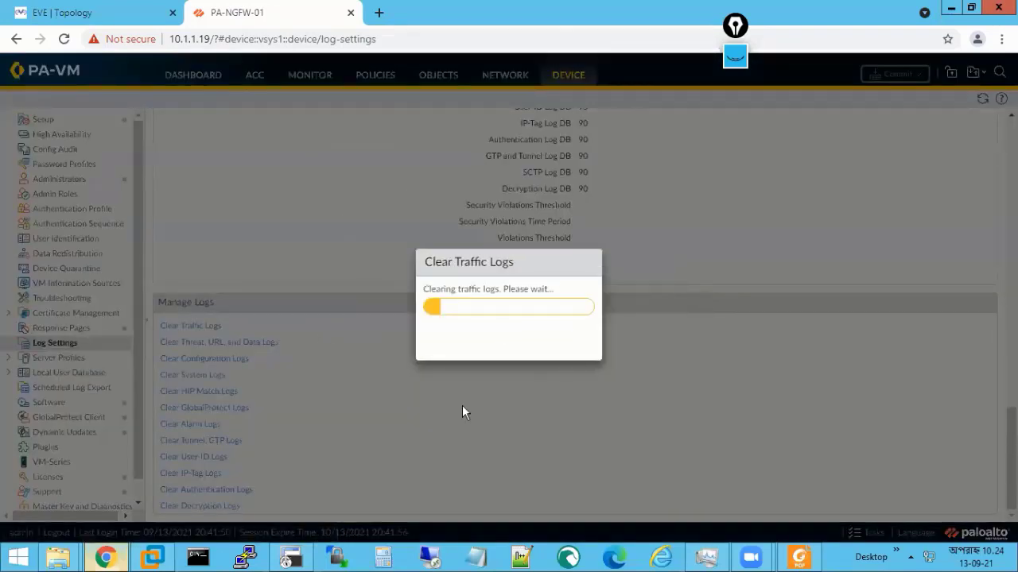
- Switch to the Windows 10 machine in VMware Workstation, ping 8.8.8.8 continuously for a moment and stop the ping
left_click(154, 560)
left_click(609, 342)
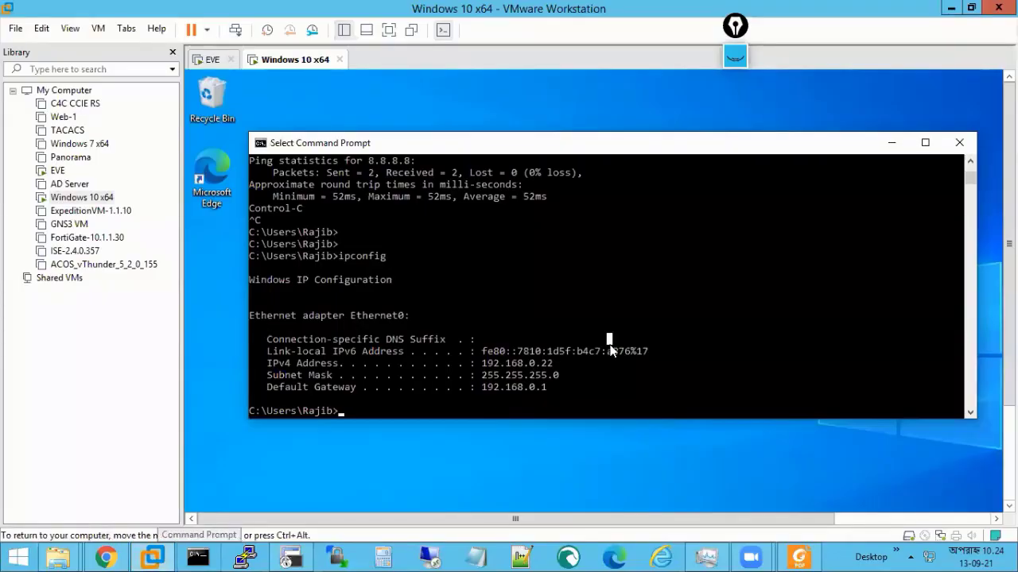
key("Up")
key("Up")
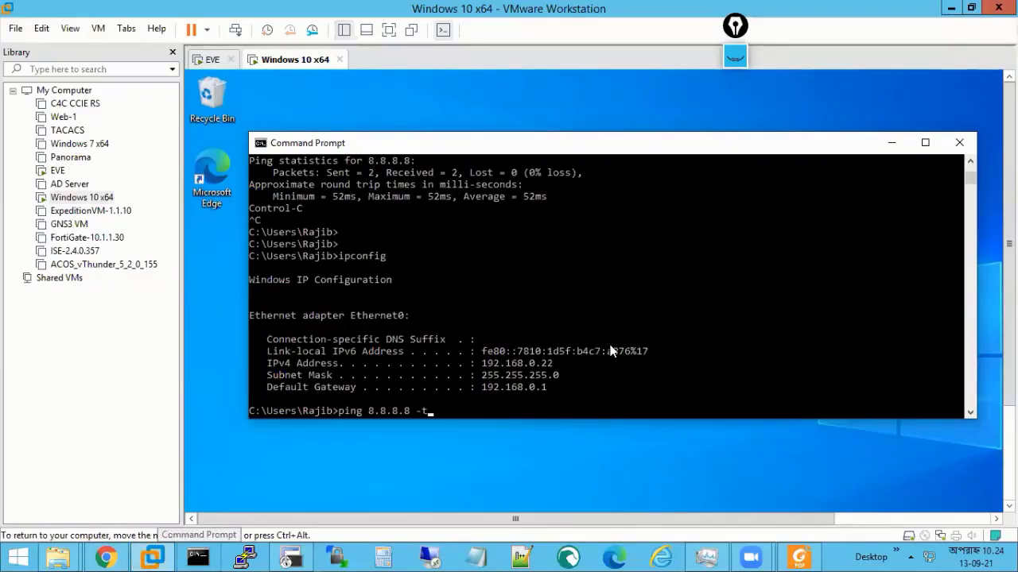
key("Return")
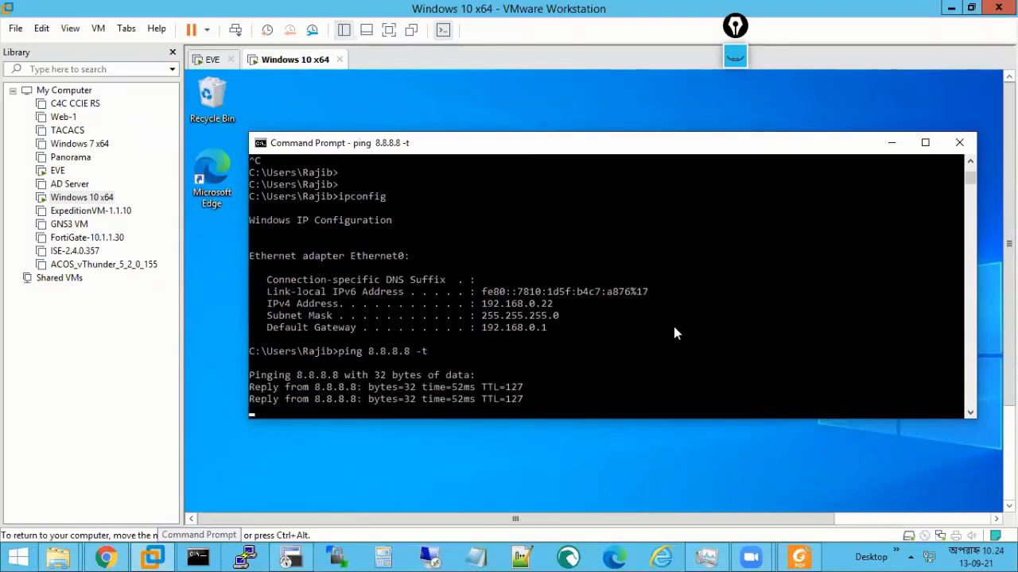
key("ctrl+c")
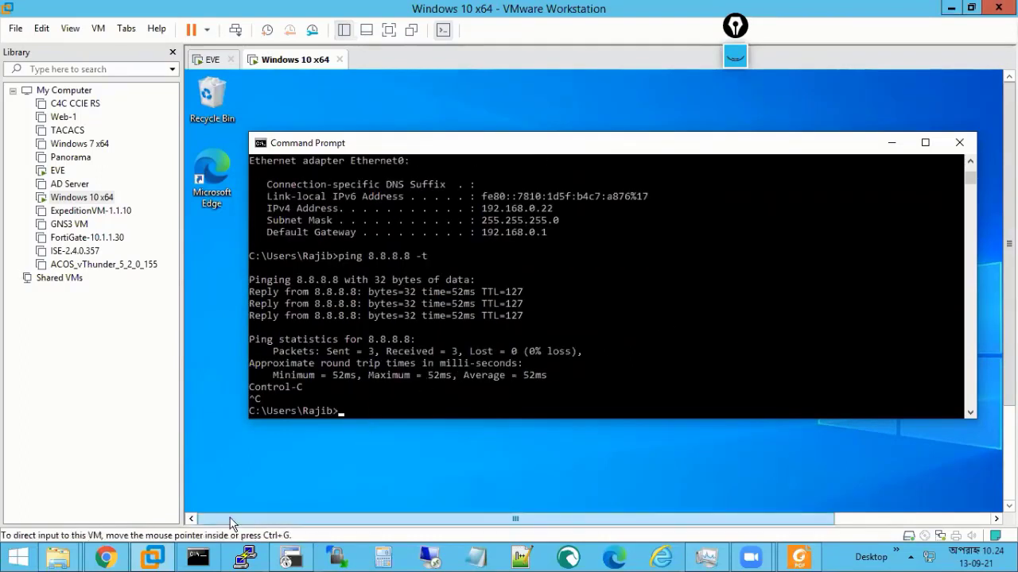
- Return to the firewall in Chrome, dismiss the log deletion message and reopen the traffic logs
left_click(119, 561)
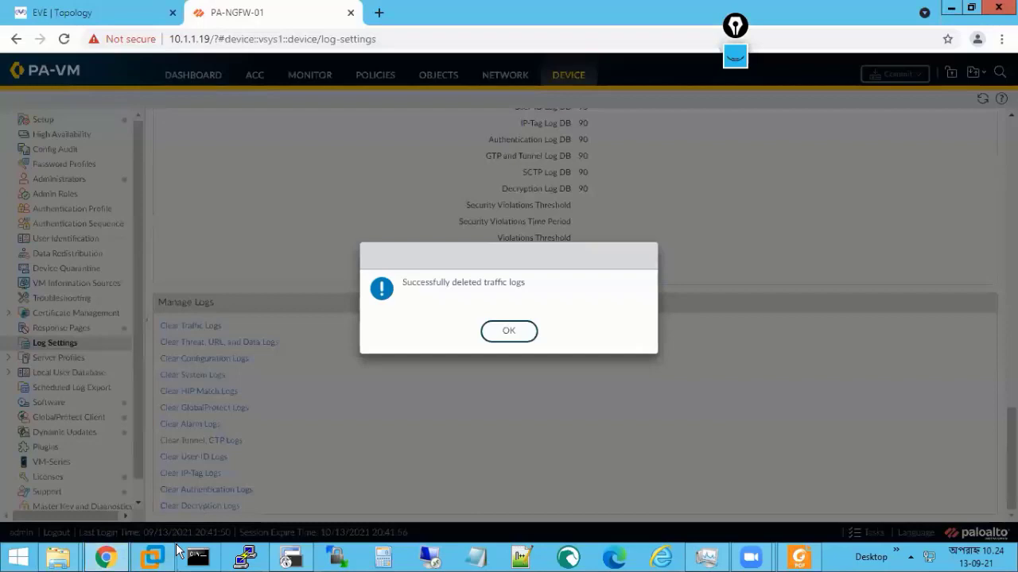
left_click(518, 338)
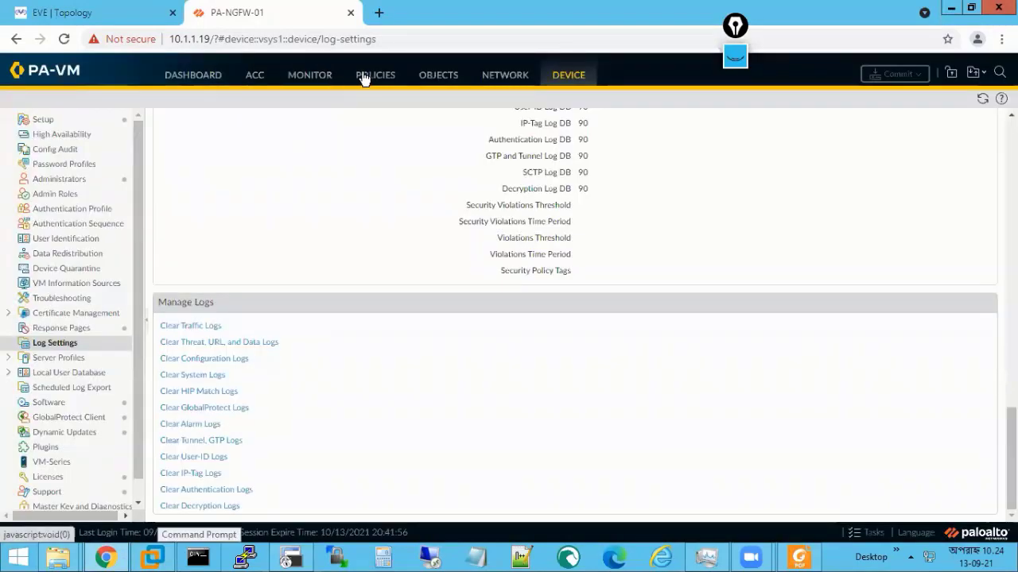
left_click(363, 75)
left_click(309, 80)
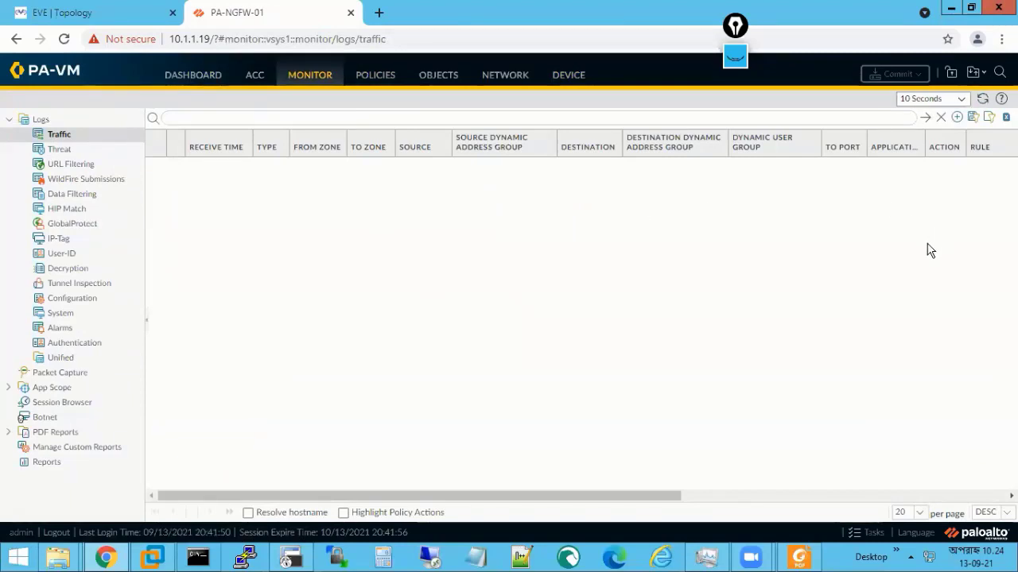
- Go back to the Windows 10 machine in VMware Workstation and start a continuous ping to 8.8.8.8
left_click(110, 560)
left_click(109, 560)
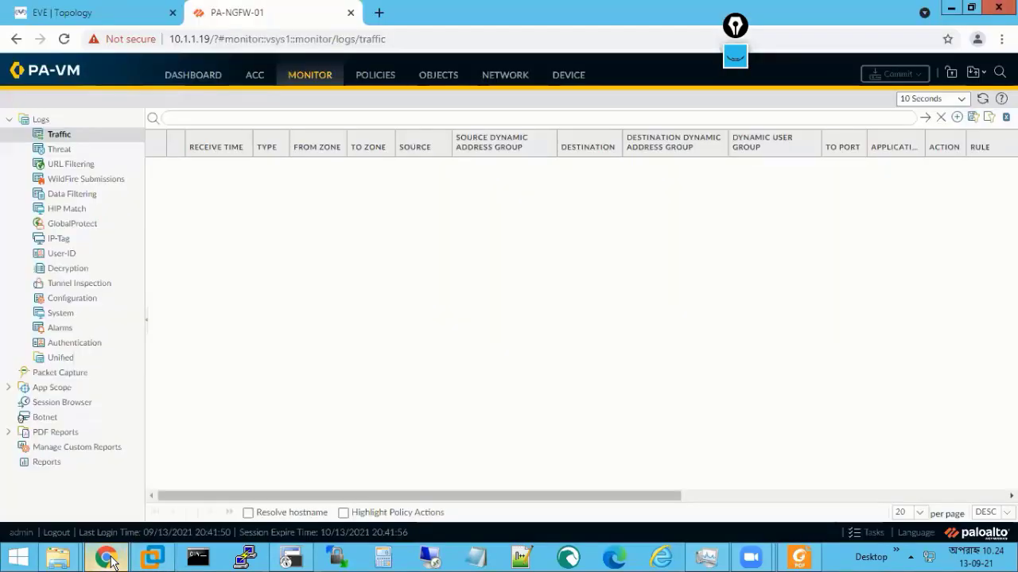
left_click(111, 561)
left_click(441, 365)
key("Up")
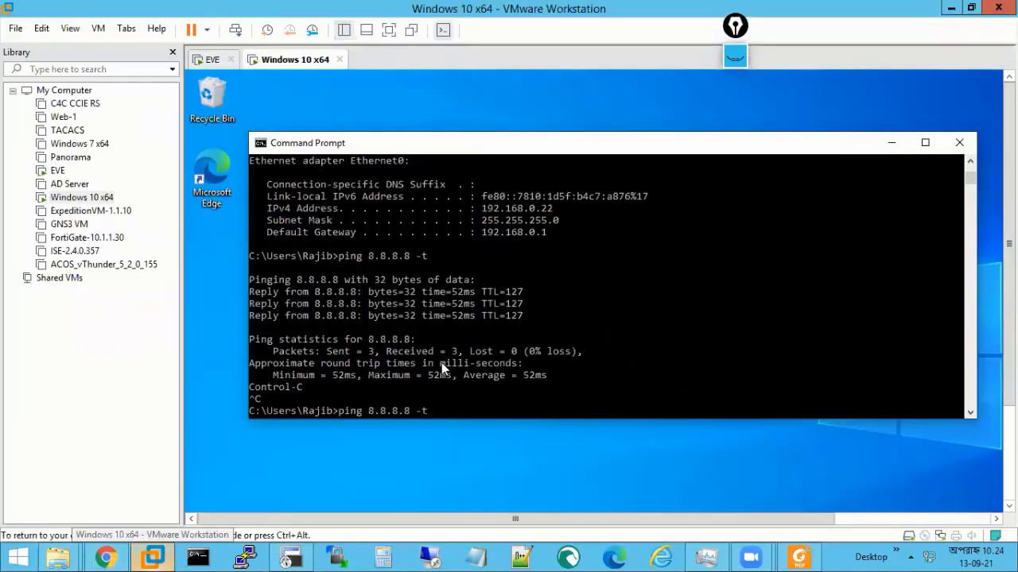
key("Return")
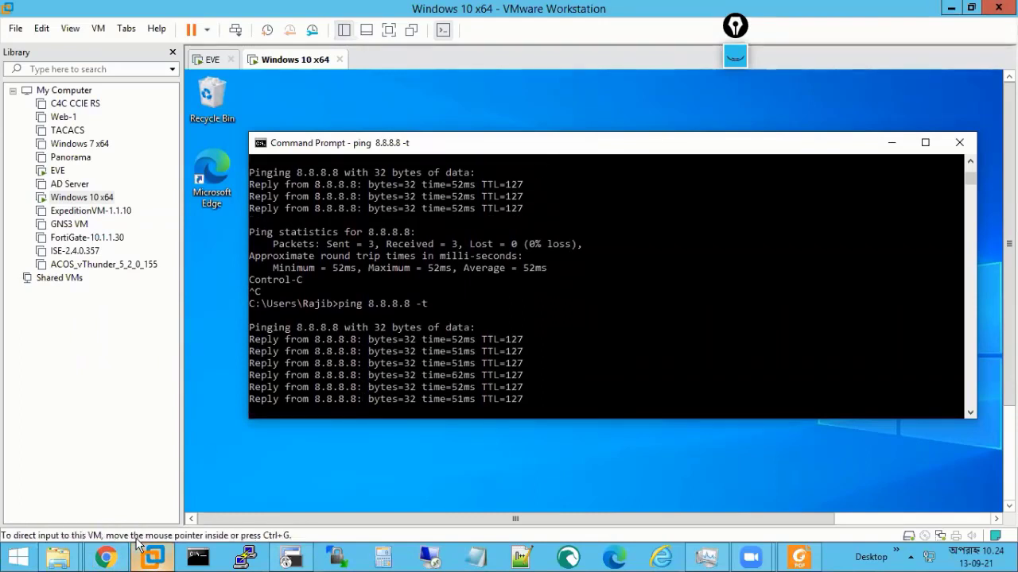
- Clear the text selections in the Command Prompt and move its window slightly higher on the Windows 10 desktop
left_click(447, 342)
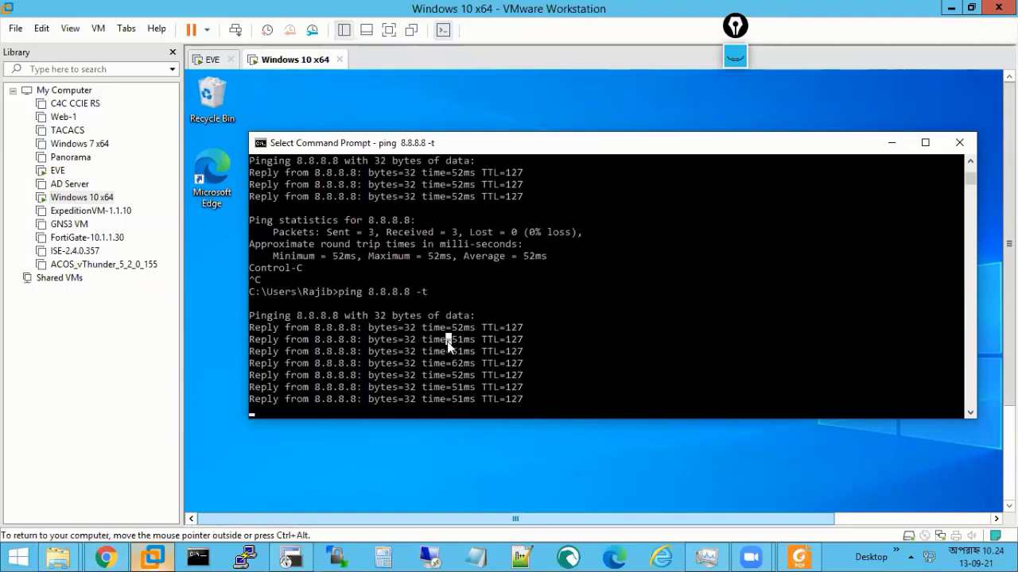
key("ctrl+c")
left_click(458, 340)
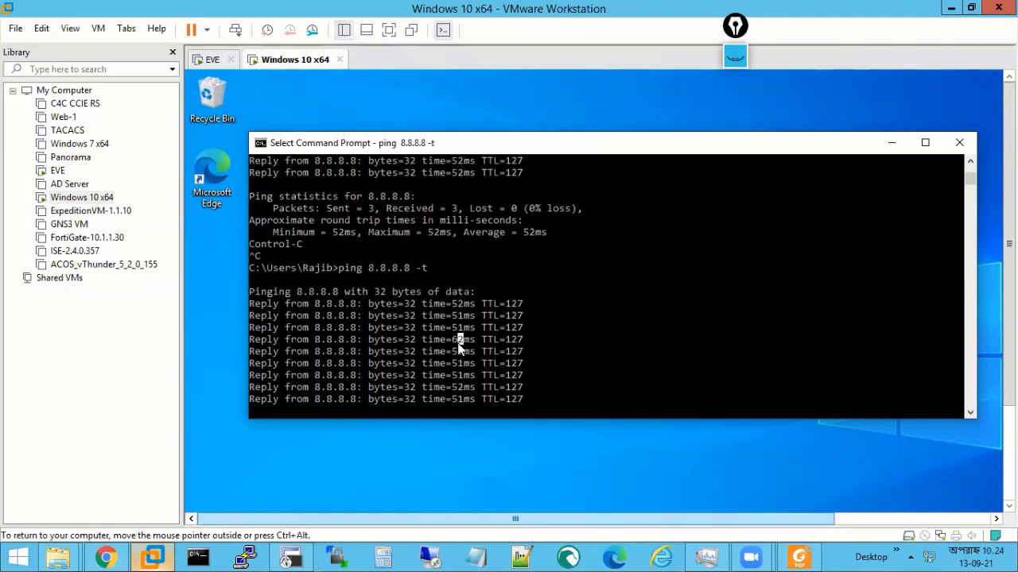
right_click(459, 343)
left_click(479, 339)
right_click(481, 340)
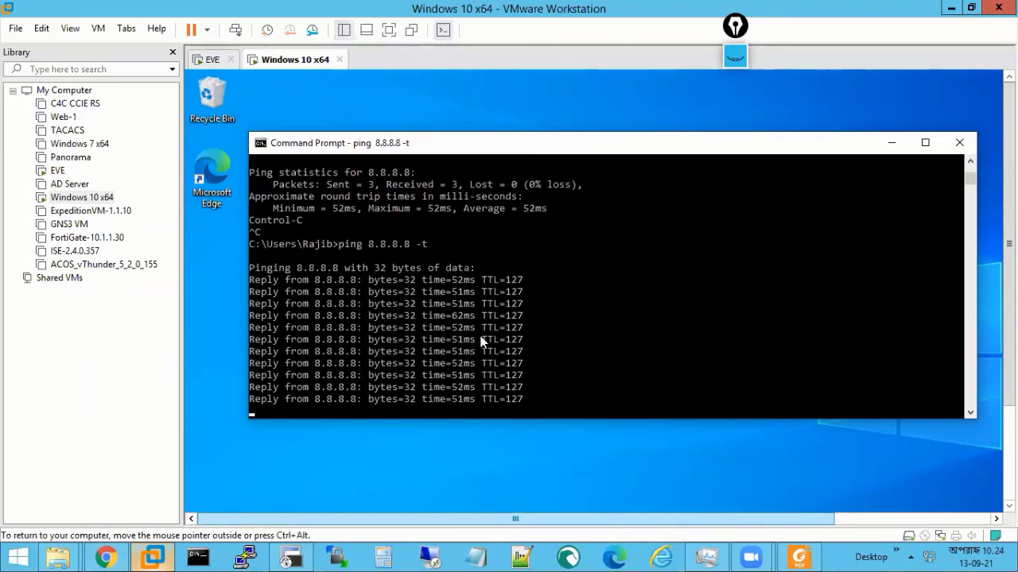
left_click_drag(617, 143, 609, 118)
left_click(602, 221)
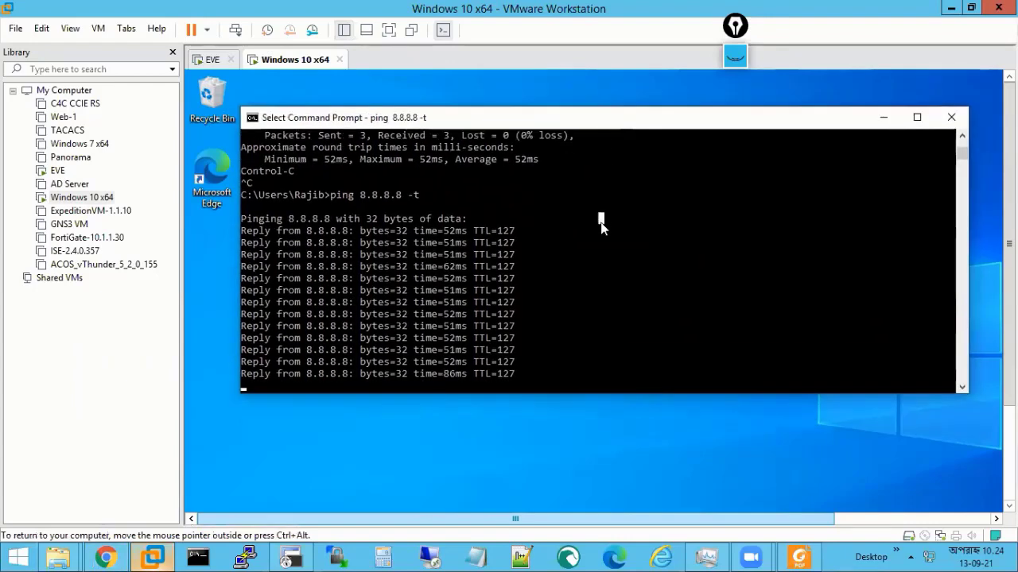
right_click(602, 226)
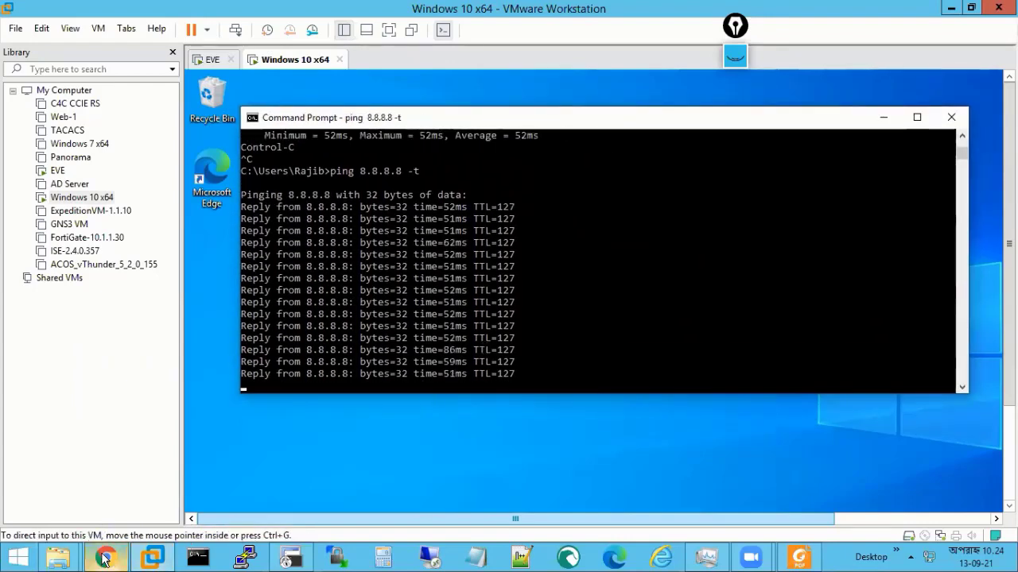
- Open the newest ping entry's details in the firewall's traffic logs and examine its source, destination, rule and protocol
left_click(112, 558)
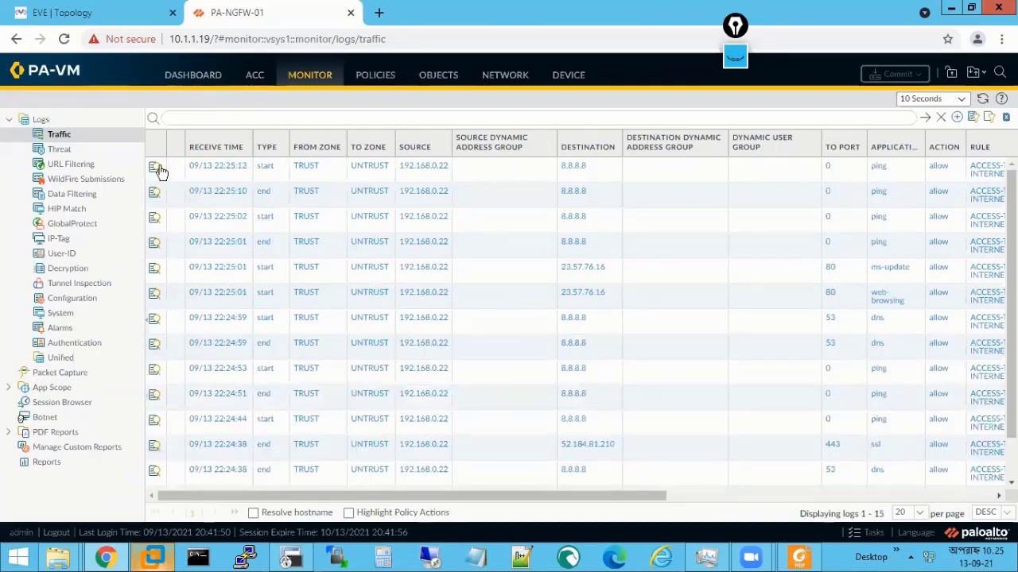
left_click(155, 169)
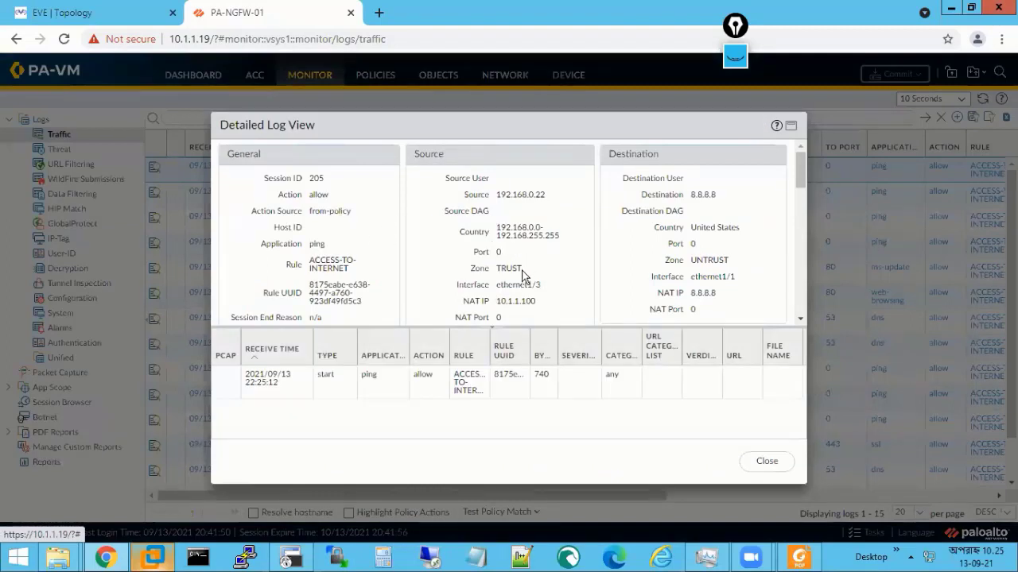
left_click_drag(546, 195, 500, 204)
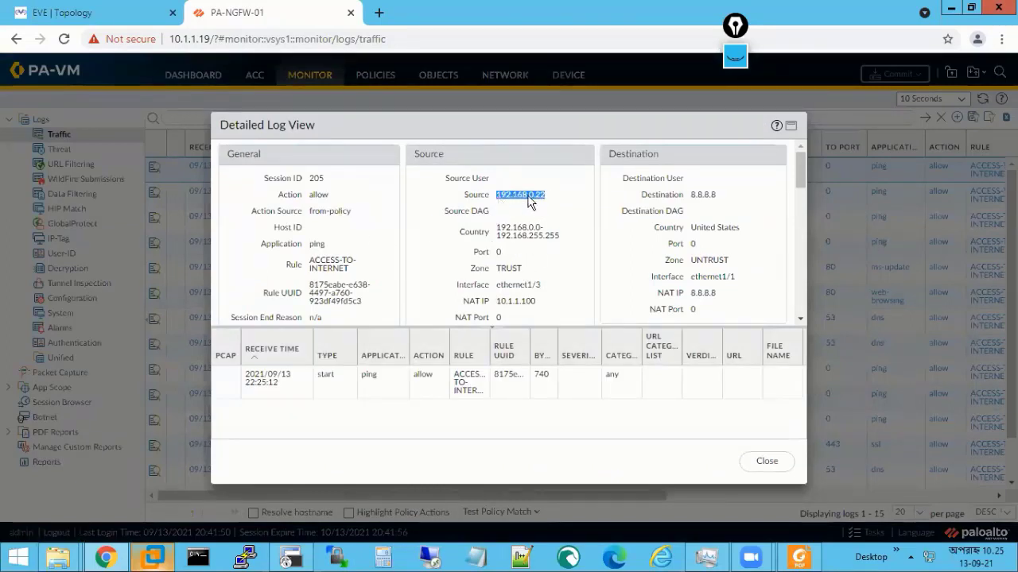
left_click_drag(718, 197, 689, 203)
scroll(674, 242, "down", 2)
scroll(632, 249, "down", 1)
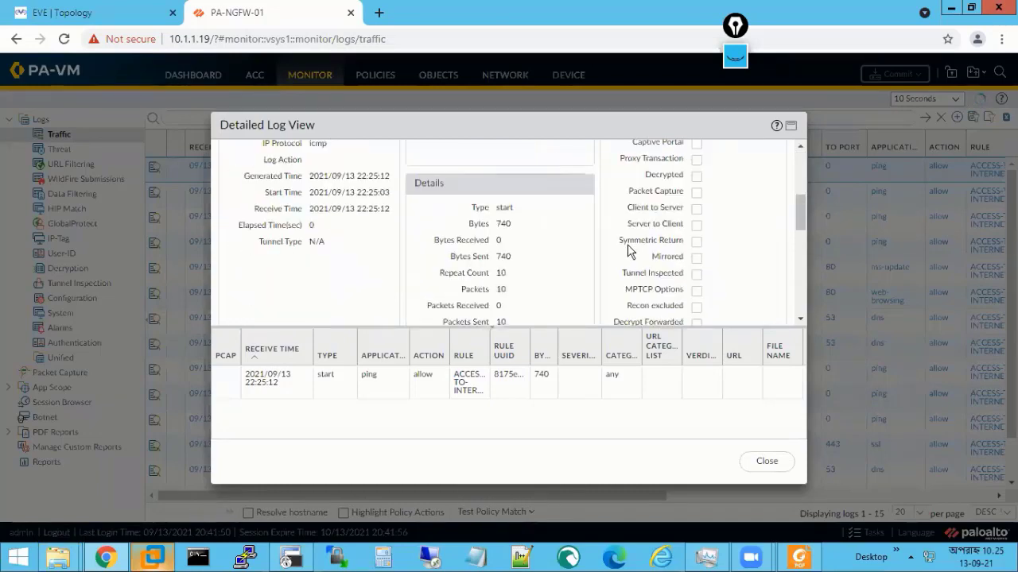
scroll(706, 247, "up", 4)
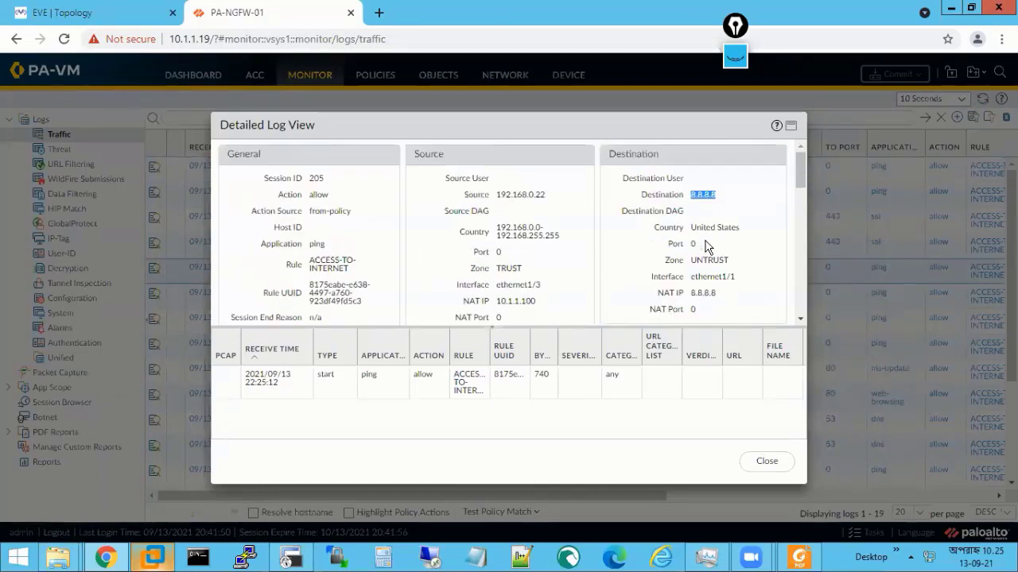
scroll(713, 249, "down", 1)
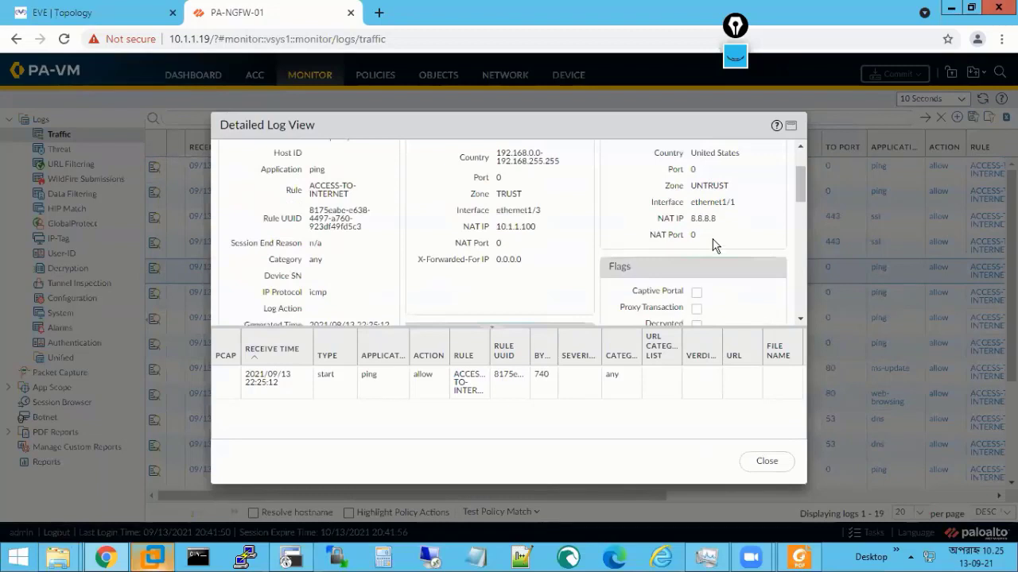
scroll(713, 246, "up", 1)
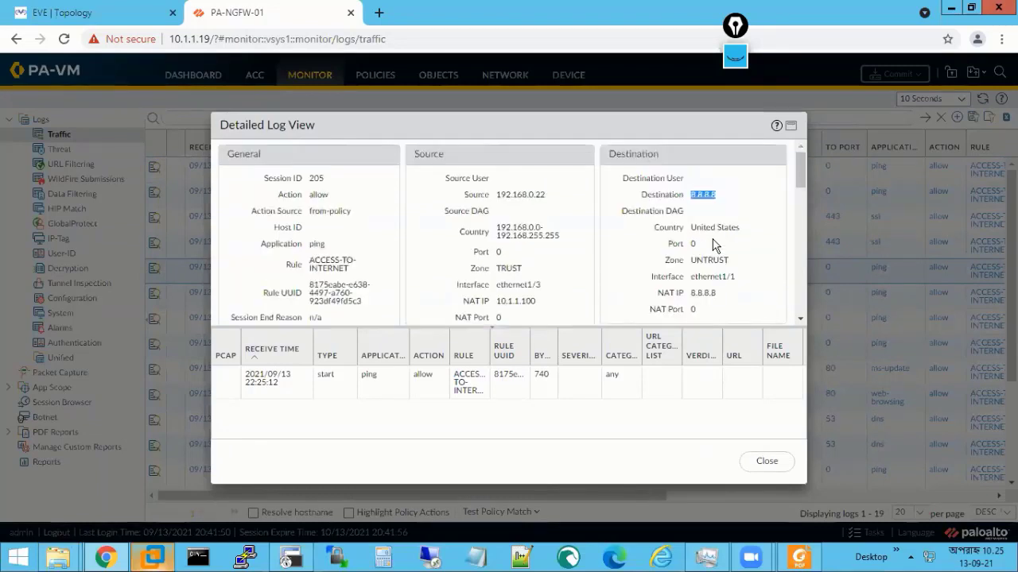
- Search the page for "ping" to find the application in the log details, and close the Detailed Log View
key("ctrl+f")
type("ping")
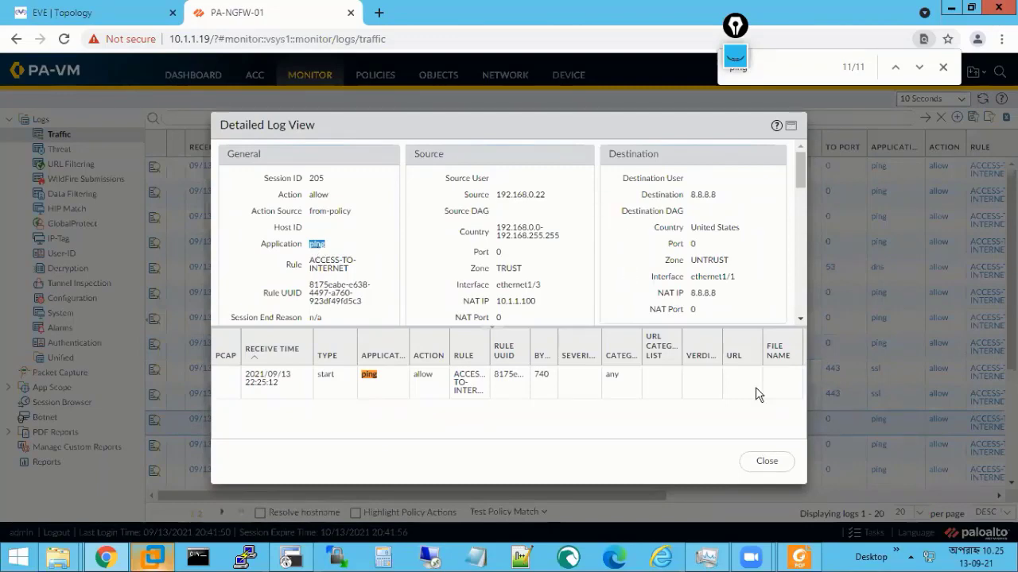
left_click(755, 467)
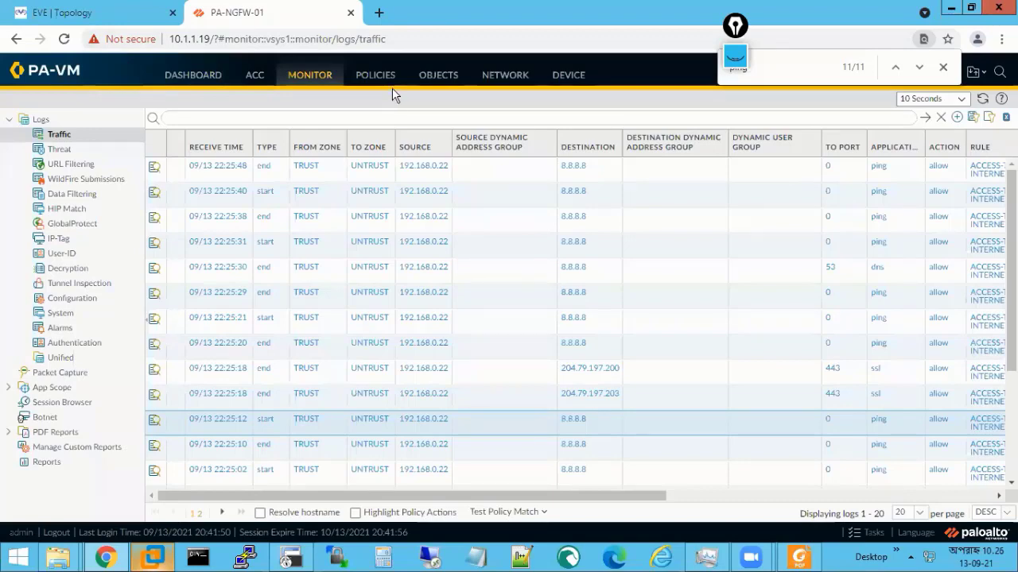
- Open the Deny-ICMP security policy rule and add ping to its applications
left_click(375, 75)
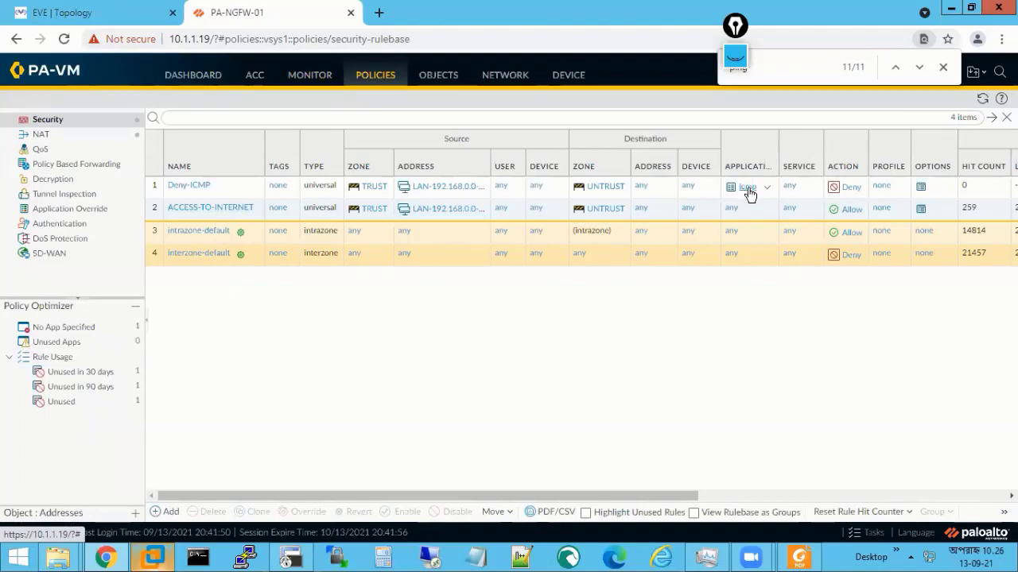
left_click(191, 185)
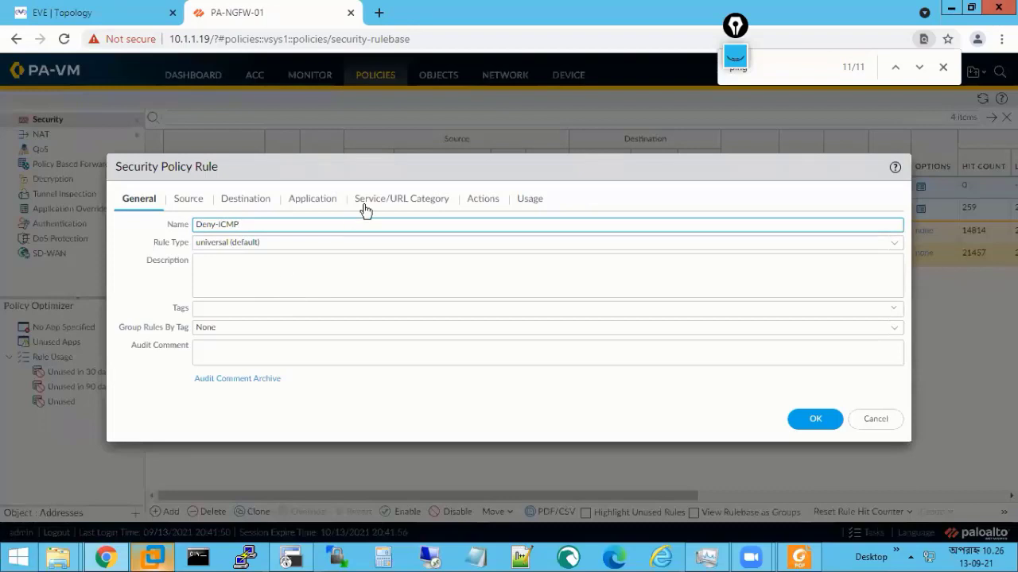
left_click(334, 199)
left_click(143, 383)
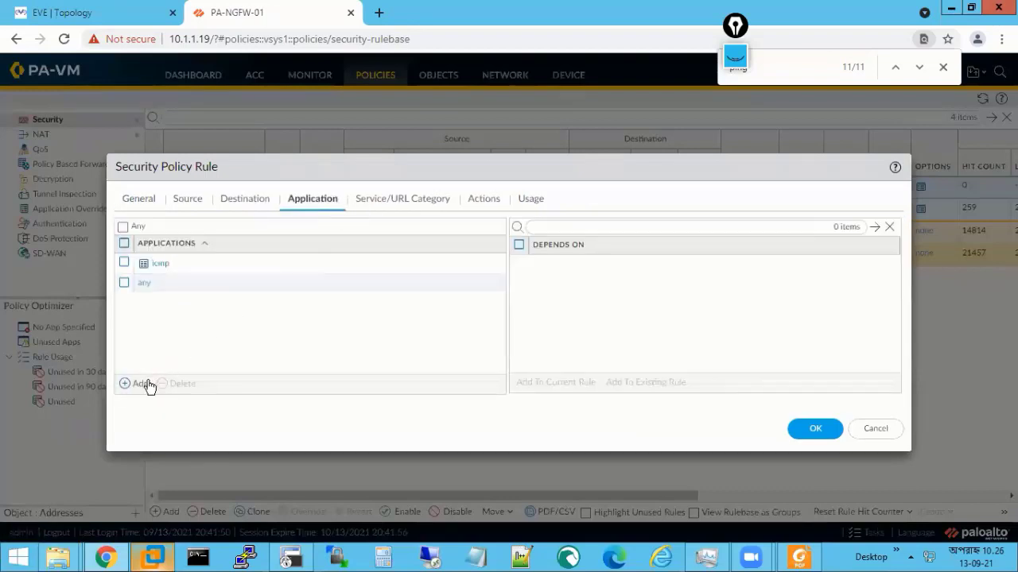
type("ping")
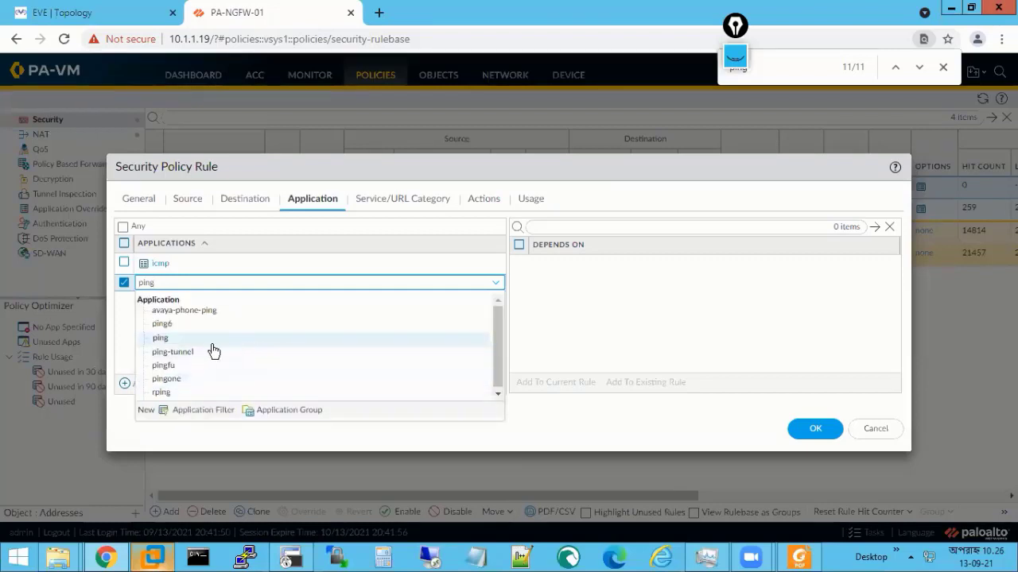
left_click(183, 340)
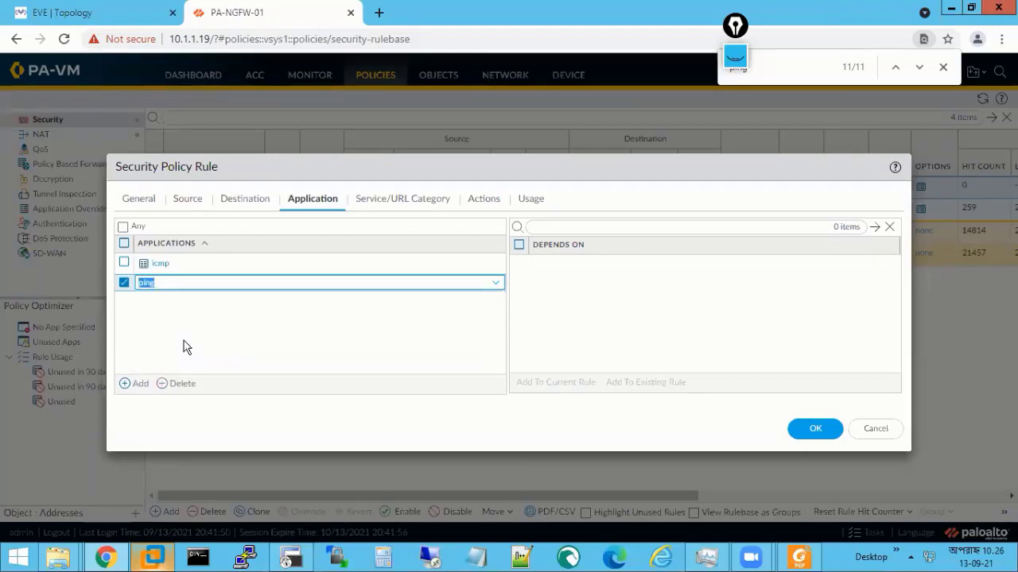
left_click(140, 310)
- Remove the icmp application from the Deny-ICMP rule, keeping ping, and save the rule
left_click(123, 262)
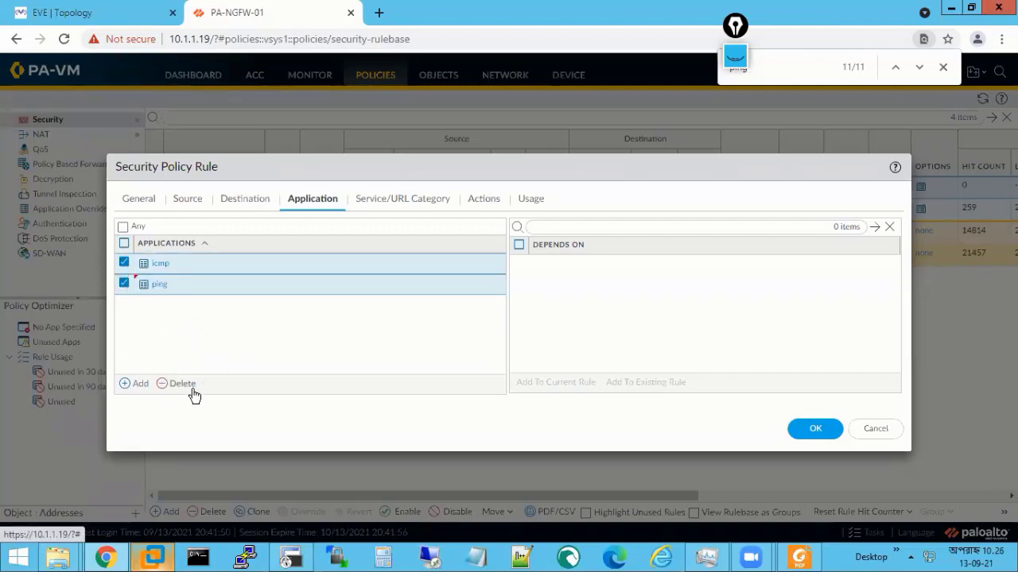
left_click(125, 287)
left_click(179, 383)
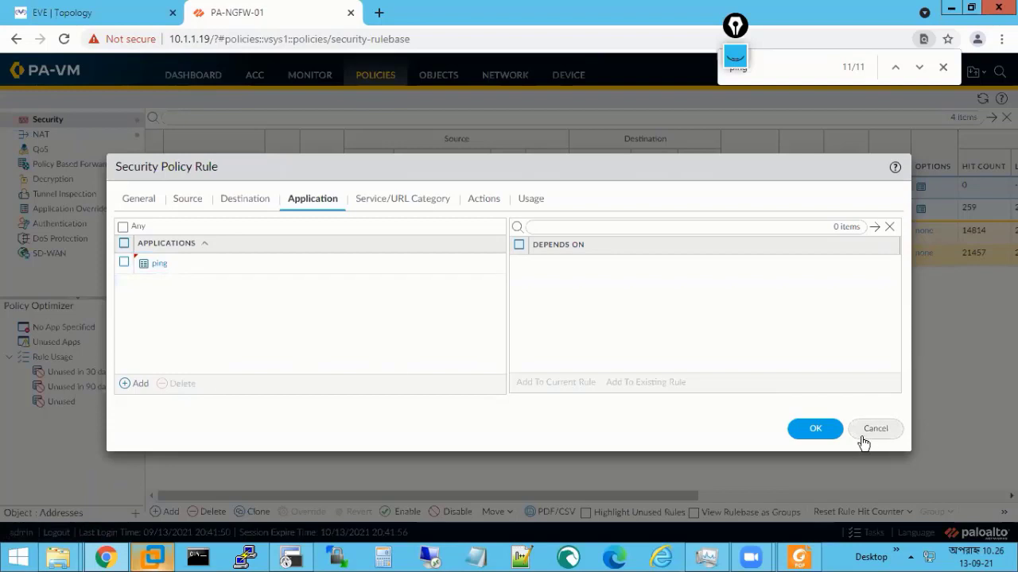
left_click(819, 434)
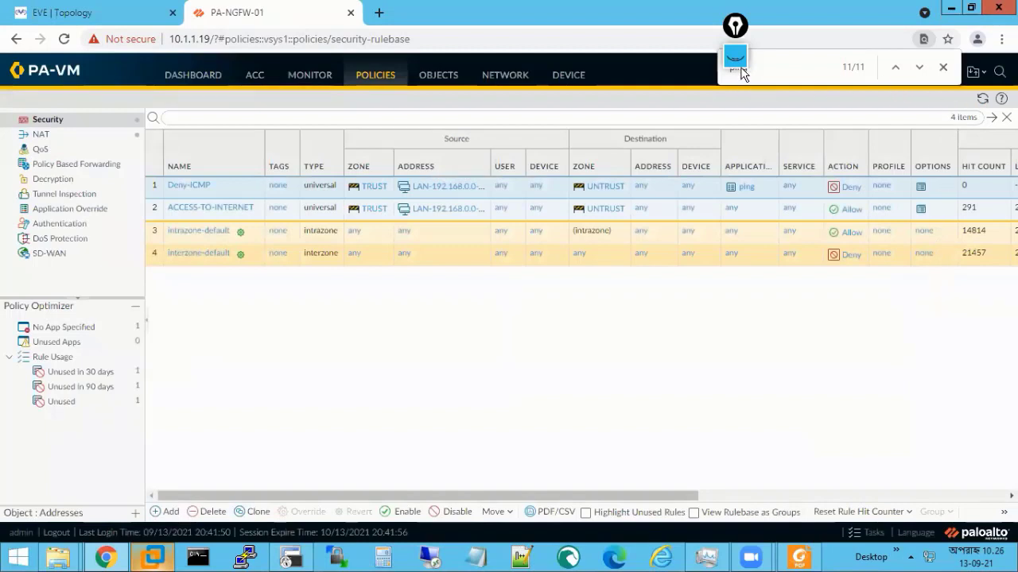
- Close the page search and commit all changes to the firewall
left_click(943, 66)
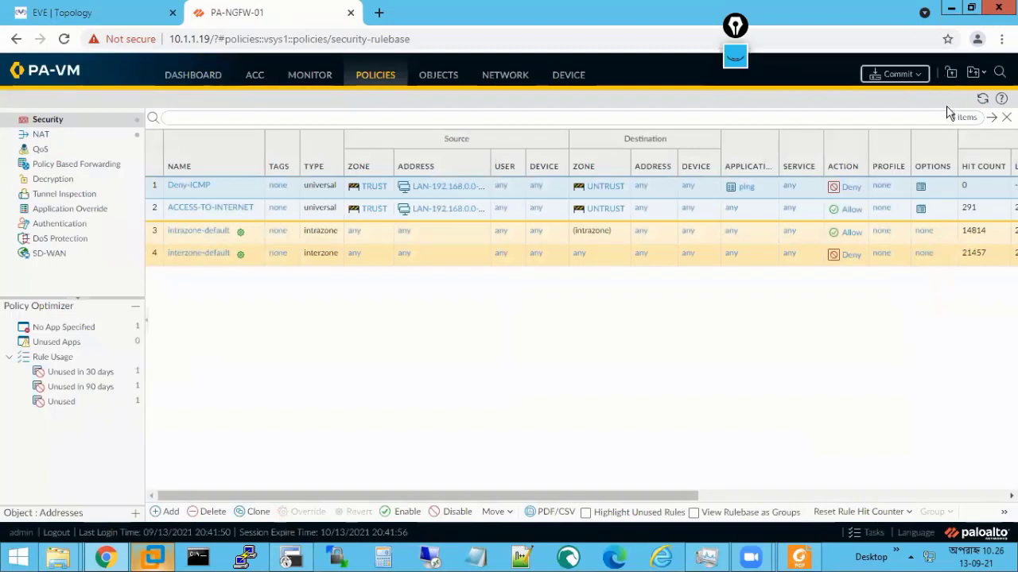
left_click(909, 76)
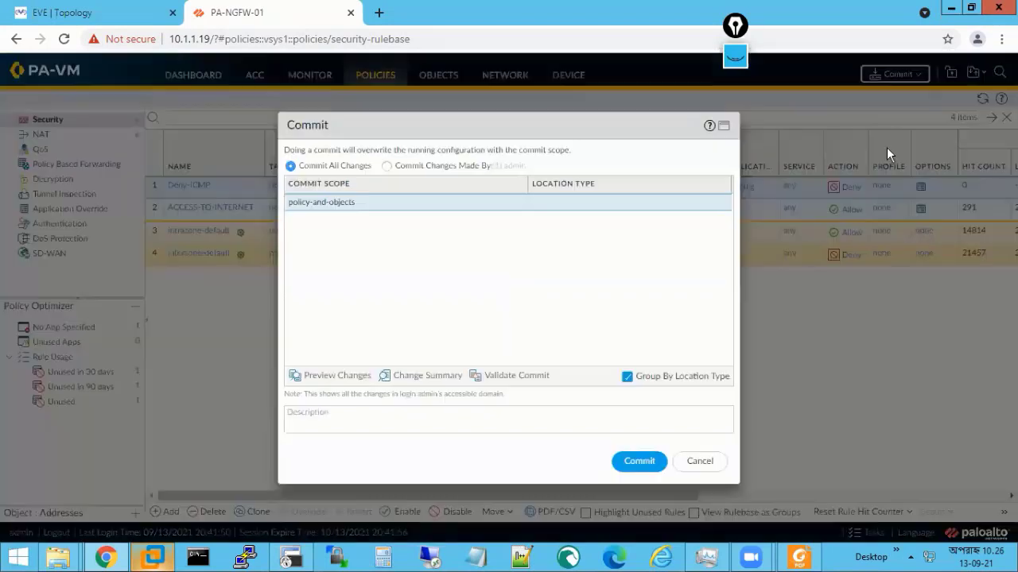
left_click(654, 462)
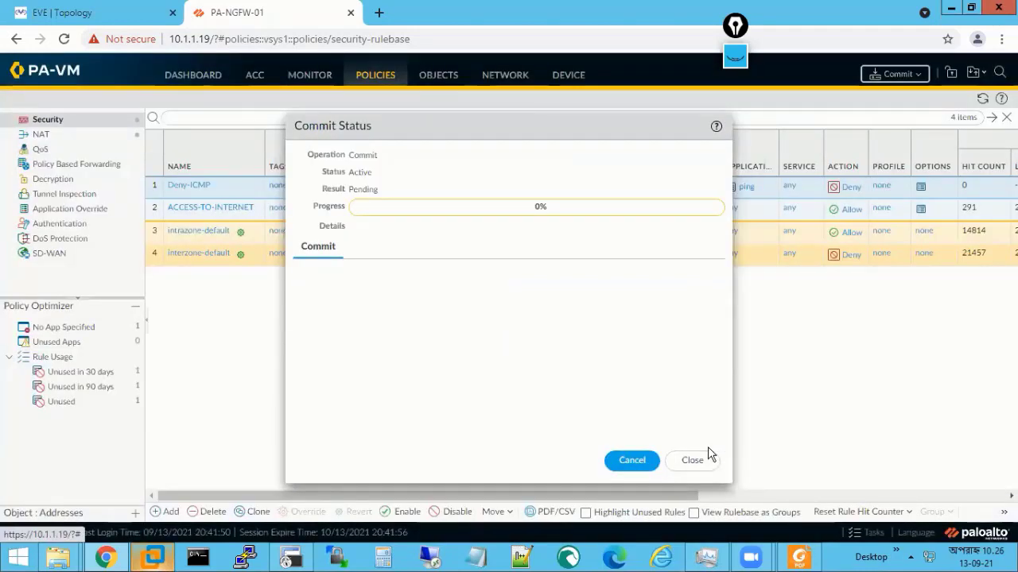
- Switch to the Windows 10 machine in VMware Workstation and show it full screen with its Command Prompt active
left_click(153, 558)
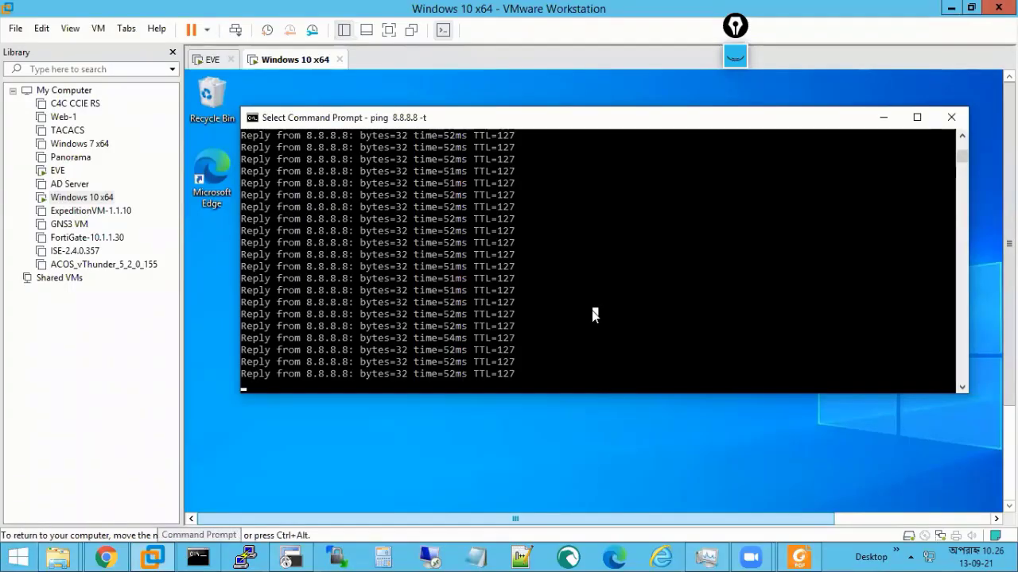
key("Return")
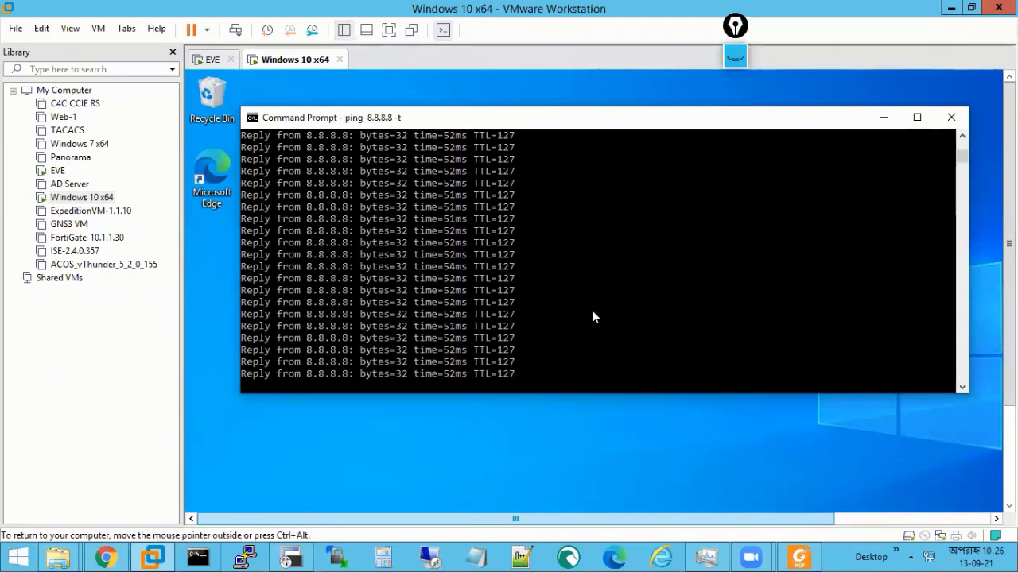
left_click(391, 30)
left_click(502, 292)
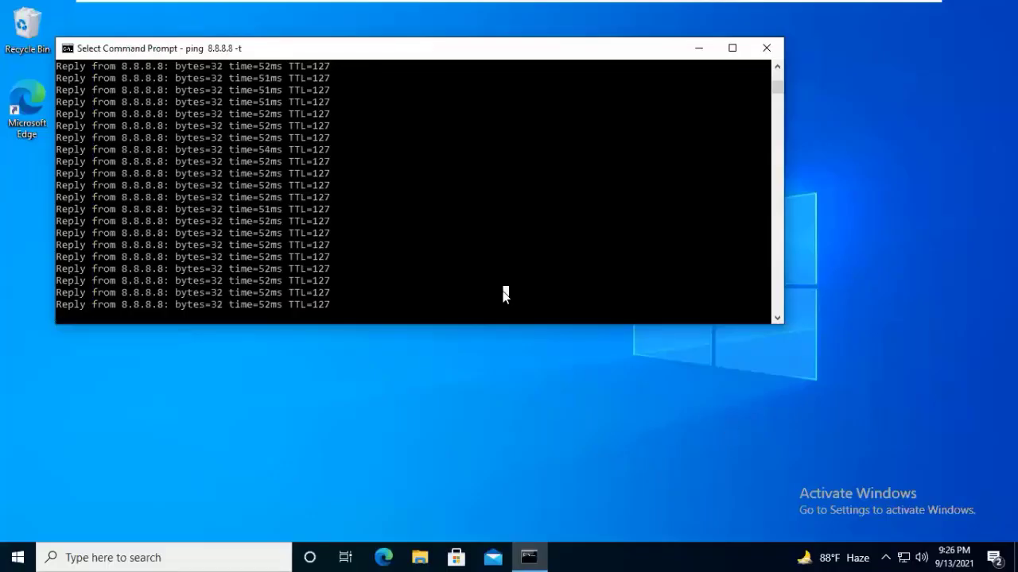
- Stop the running ping in the Command Prompt and push its output up with blank prompt lines
key("ctrl+c")
key("ctrl+c")
key("Return")
key("Return")
key("Return")
key("Return")
key("Return")
key("Return")
key("Return")
key("Return")
key("Return")
key("Return")
key("Return")
key("Return")
key("Return")
key("Return")
key("Return")
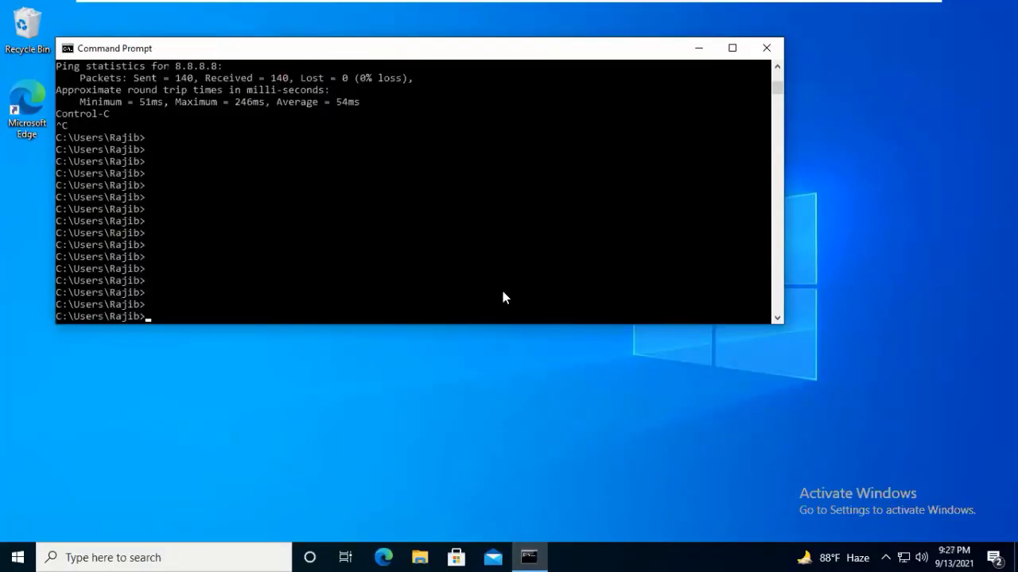
- Restart the continuous ping to 8.8.8.8 by repeating the previous command, and leave the full-screen view
key("Up")
key("Return")
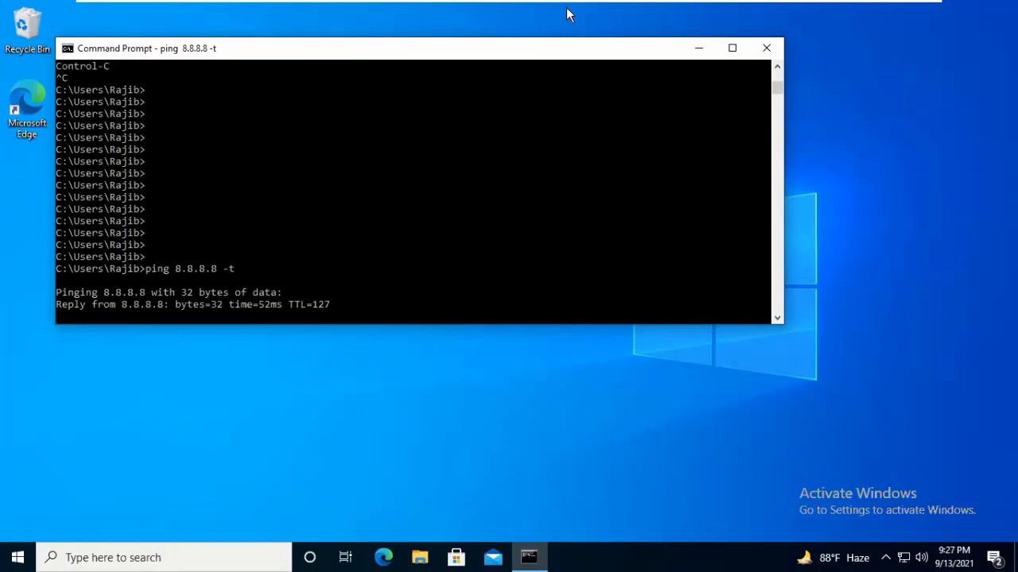
mouse_move(567, 14)
left_click(903, 11)
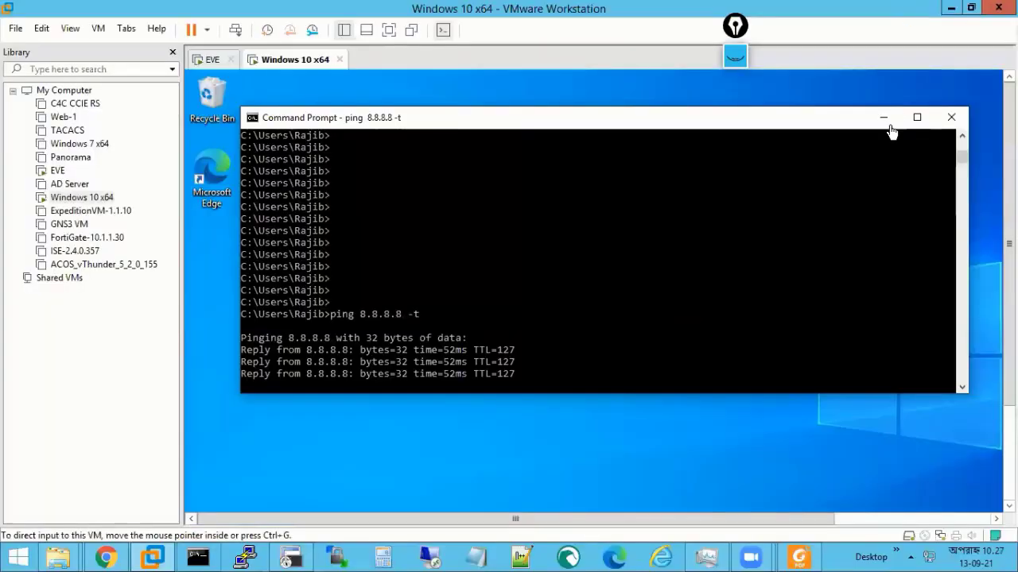
- Return to Chrome to check the commit progress, glance back at the ping in VMware, and close the Commit Status dialog
left_click(109, 559)
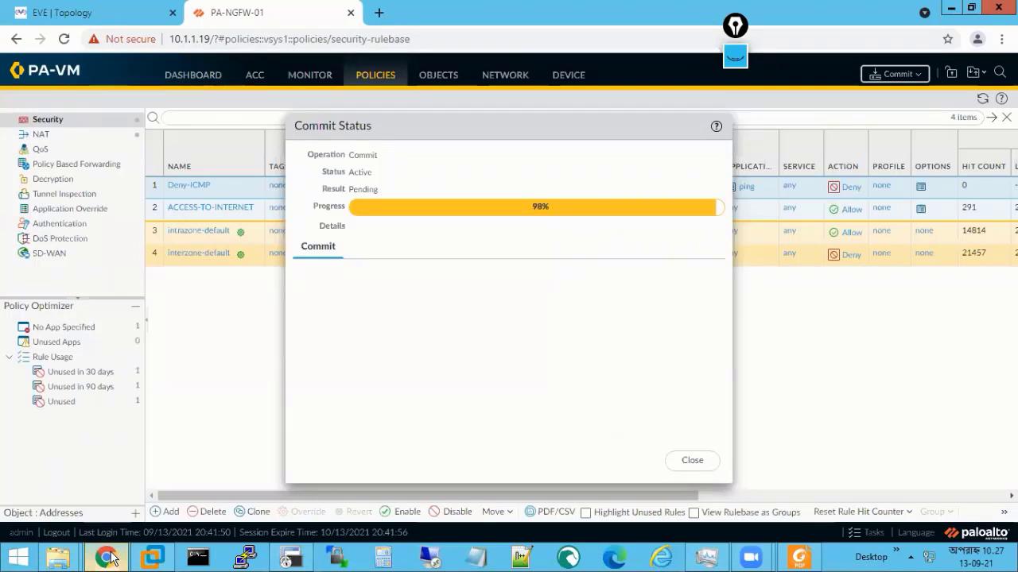
left_click(108, 558)
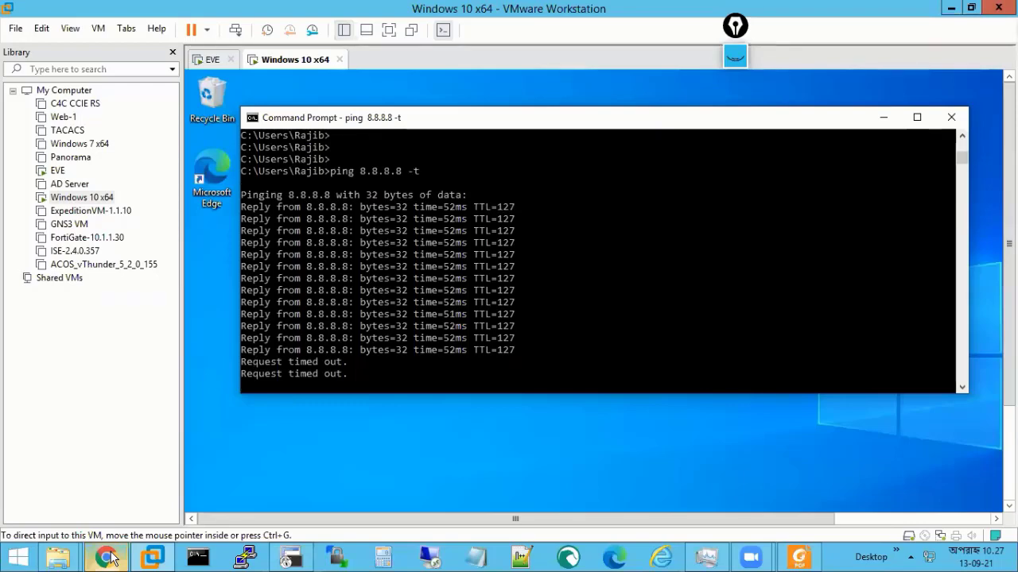
left_click(107, 558)
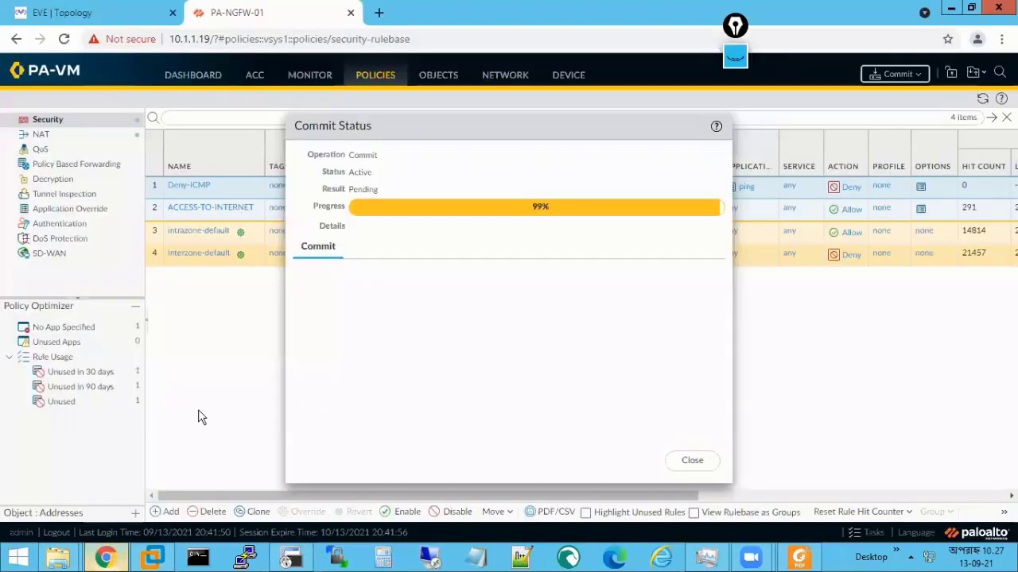
left_click(697, 466)
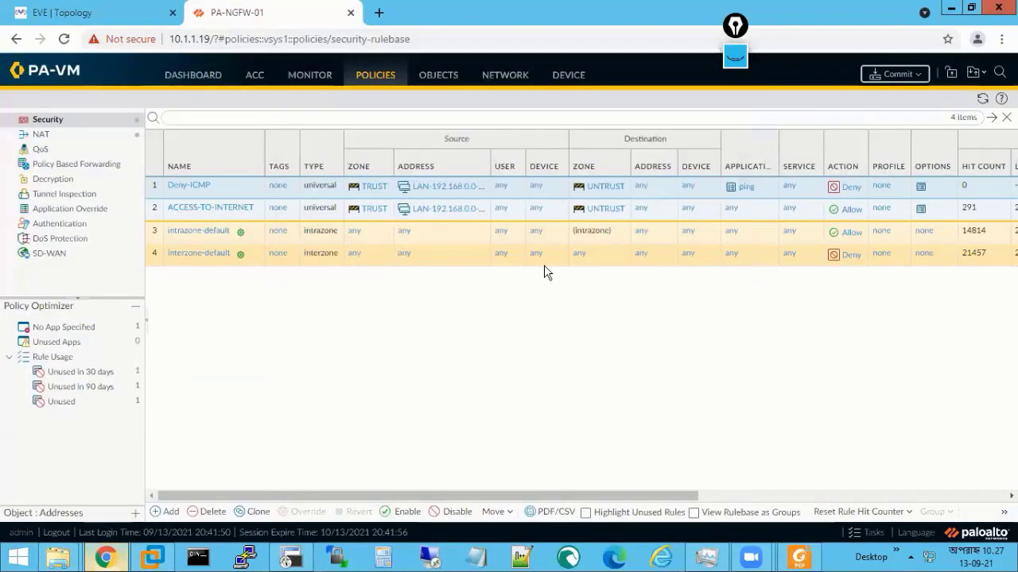
- Open the firewall's traffic logs and set their refresh interval to Manual
left_click(308, 74)
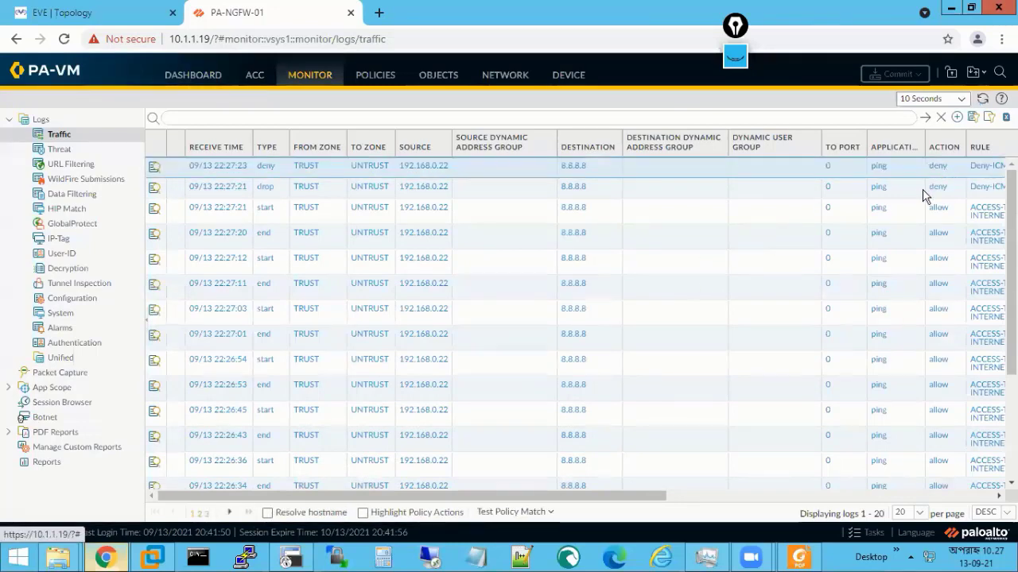
left_click(961, 99)
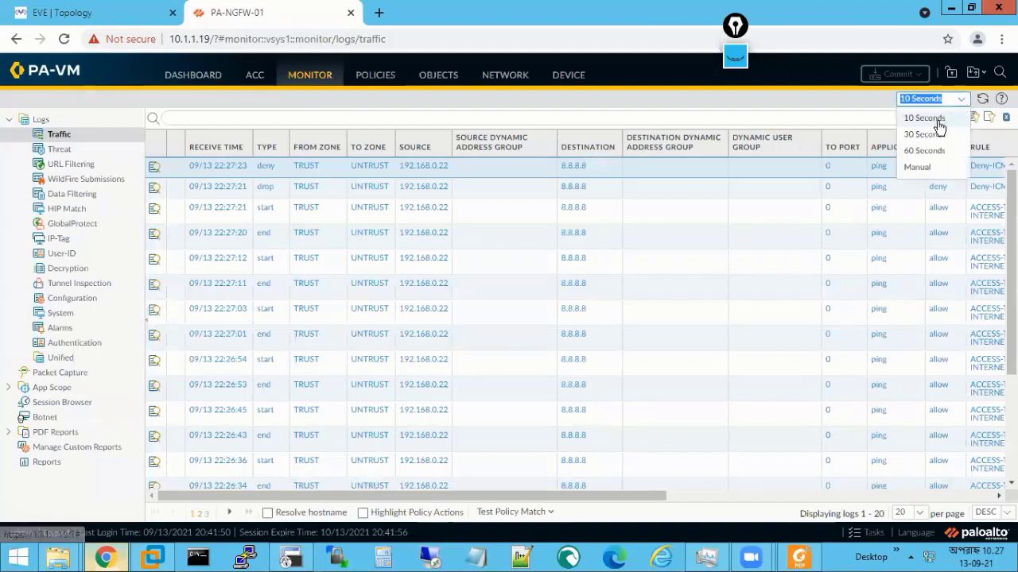
left_click(926, 168)
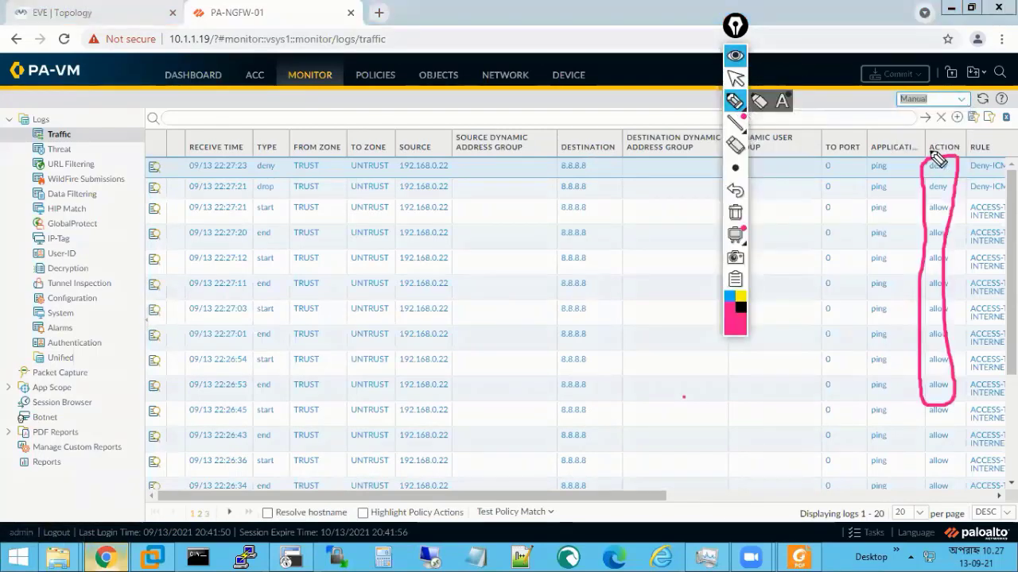
- Mark the deny actions and the newest entry's source, destination and application with the screen pen, and hide the markings
mouse_move(938, 154)
left_mouse_down()
mouse_move(936, 182)
mouse_move(925, 165)
mouse_move(936, 182)
mouse_move(960, 181)
mouse_move(958, 163)
mouse_move(926, 168)
mouse_move(929, 203)
mouse_move(951, 200)
mouse_move(956, 181)
left_mouse_up()
left_click(735, 212)
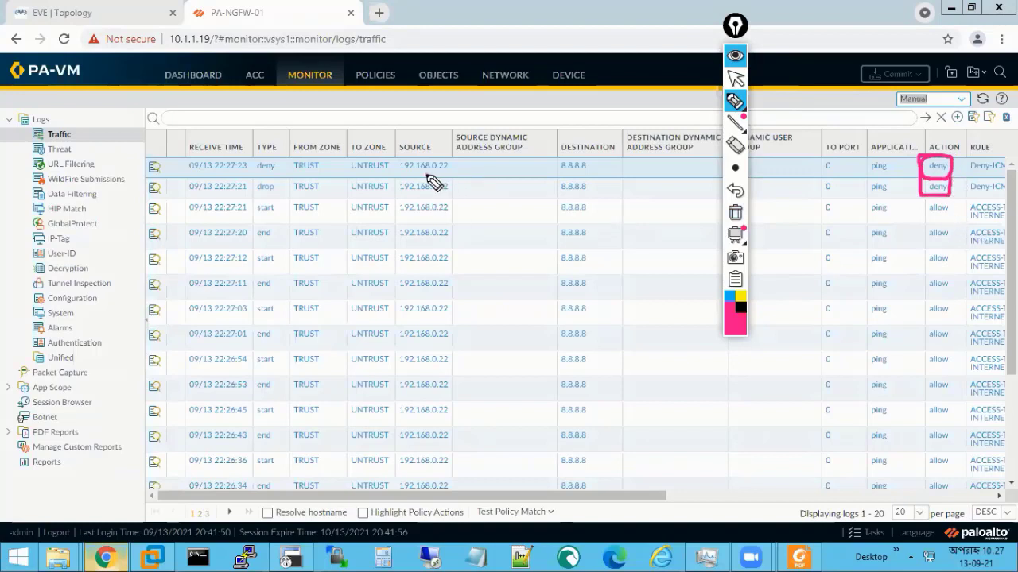
left_click_drag(401, 172, 447, 171)
left_click_drag(561, 172, 585, 171)
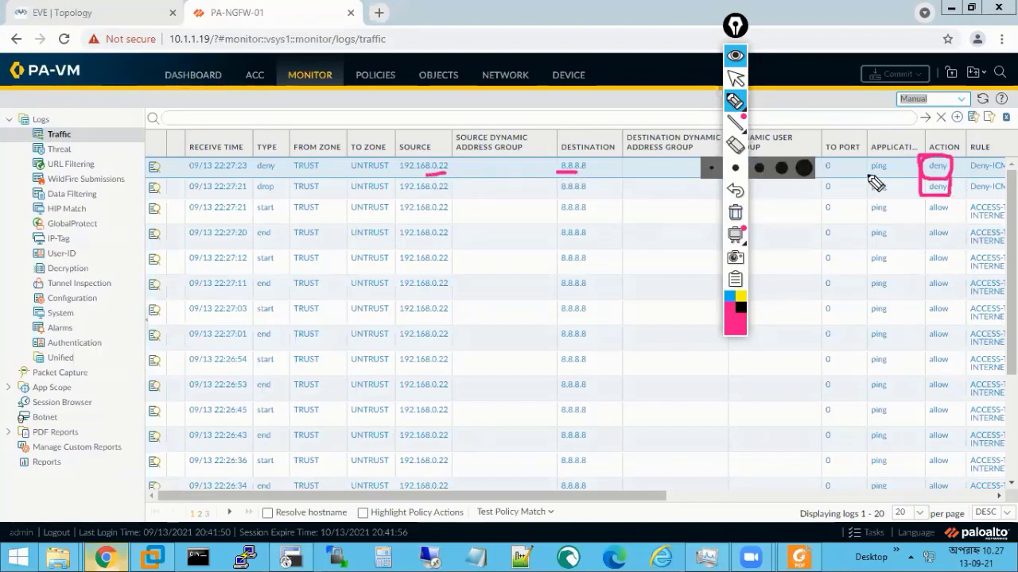
left_click_drag(867, 171, 887, 171)
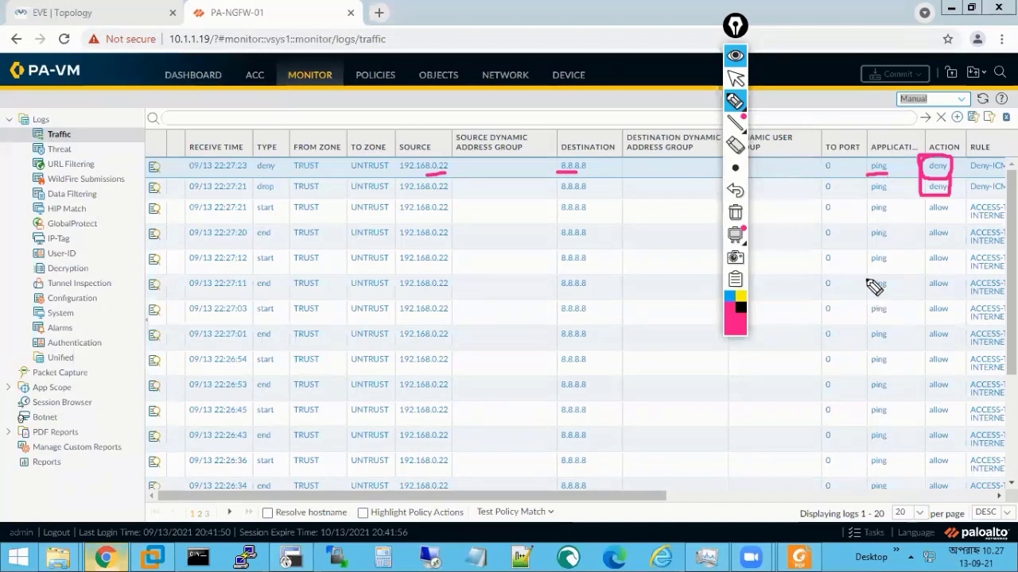
left_click(735, 56)
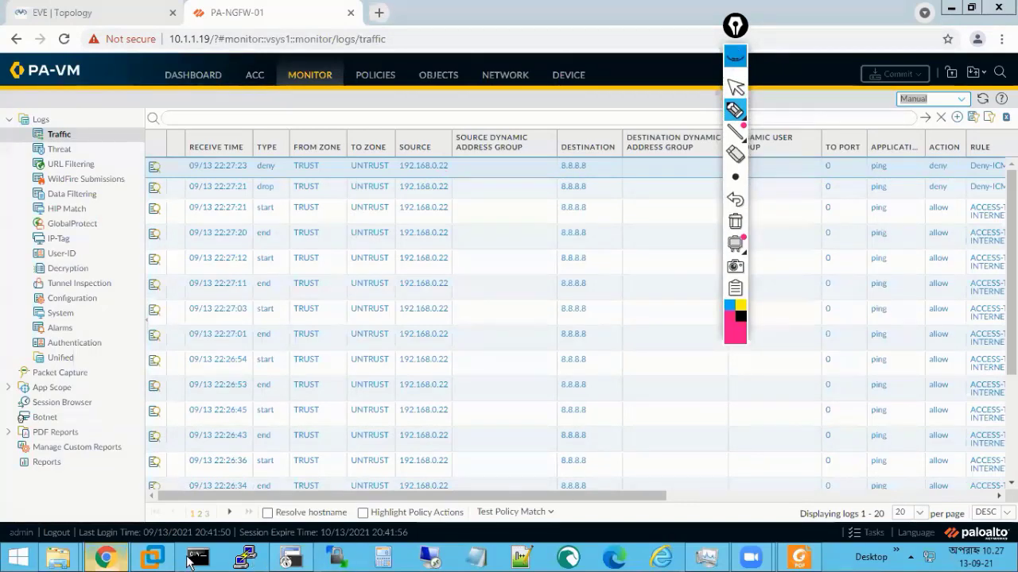
- Switch to the Windows 10 VM in VMware, open google.com in Microsoft Edge in full-screen view, and dismiss the translation offer
left_click(153, 559)
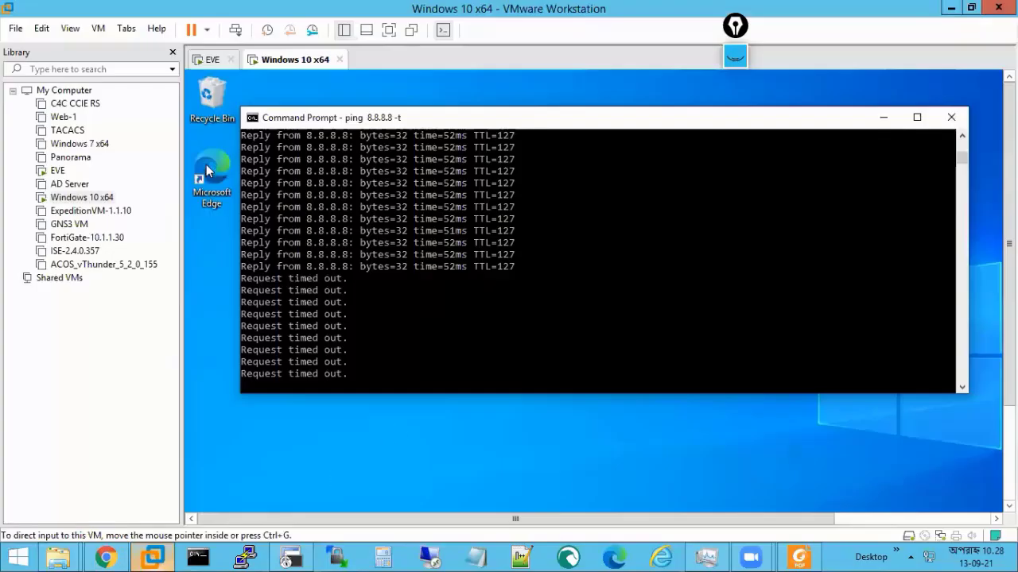
left_click(209, 158)
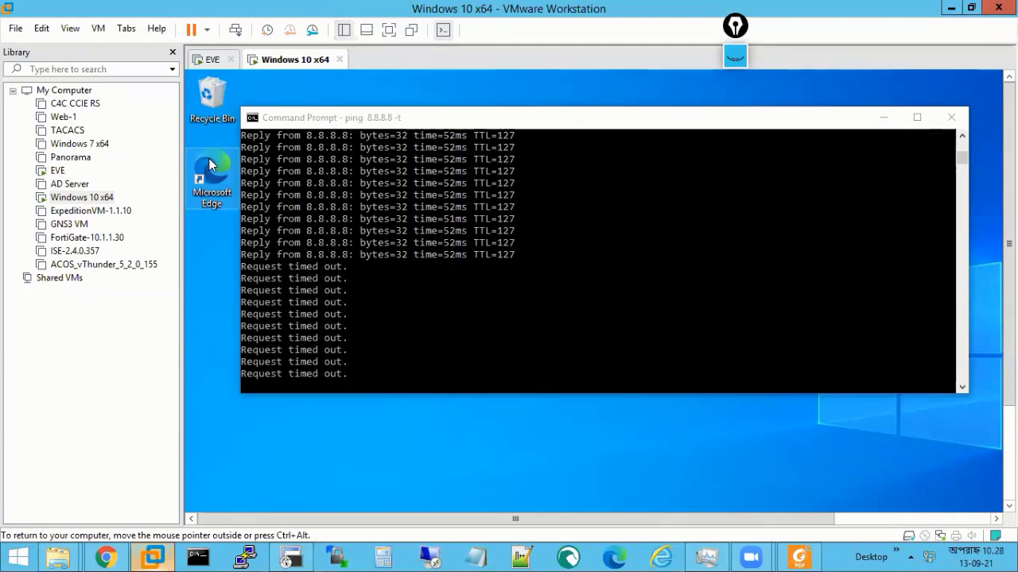
left_click(387, 30)
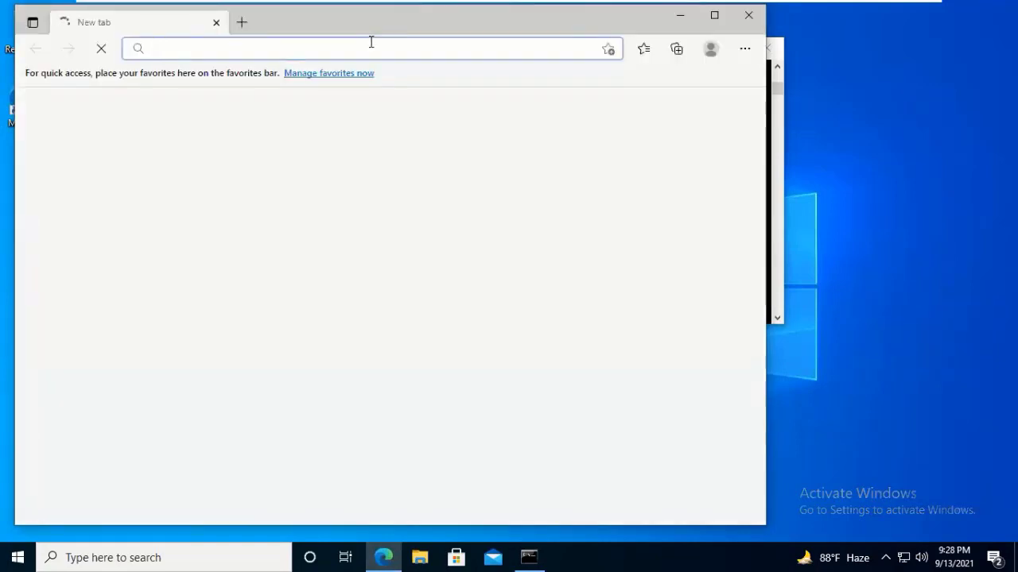
type("googl")
mouse_move(642, 12)
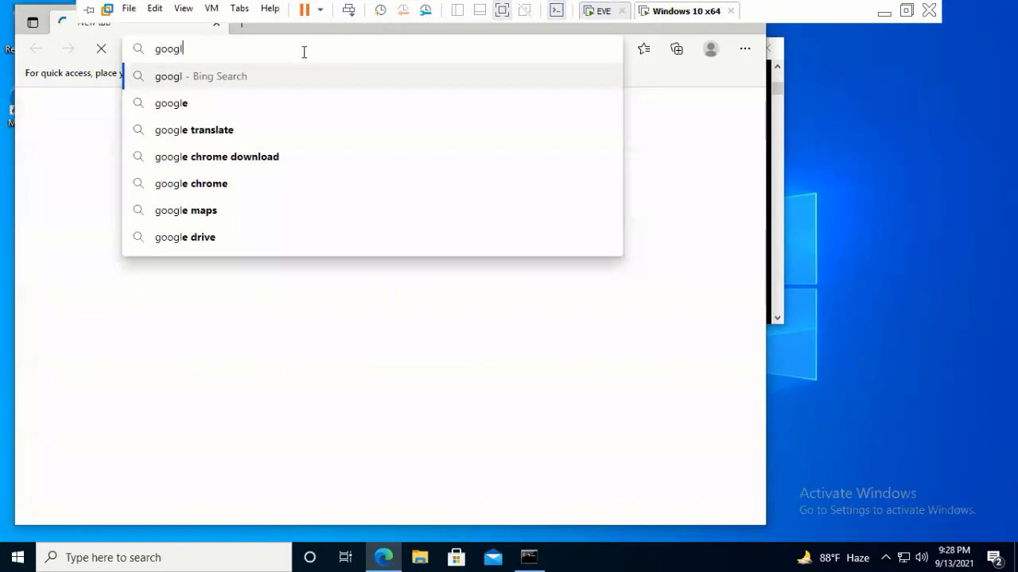
type("e.com")
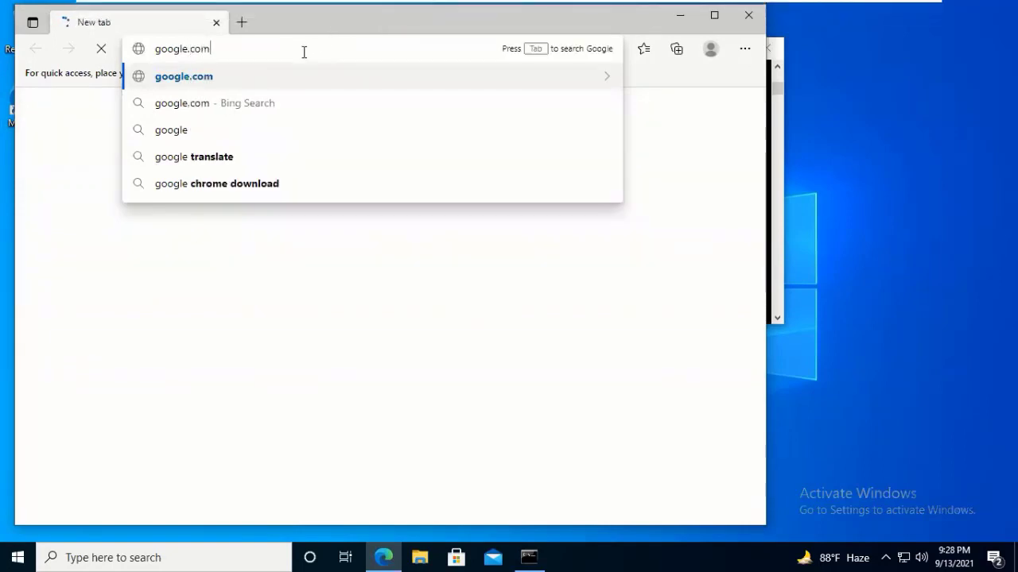
key("Return")
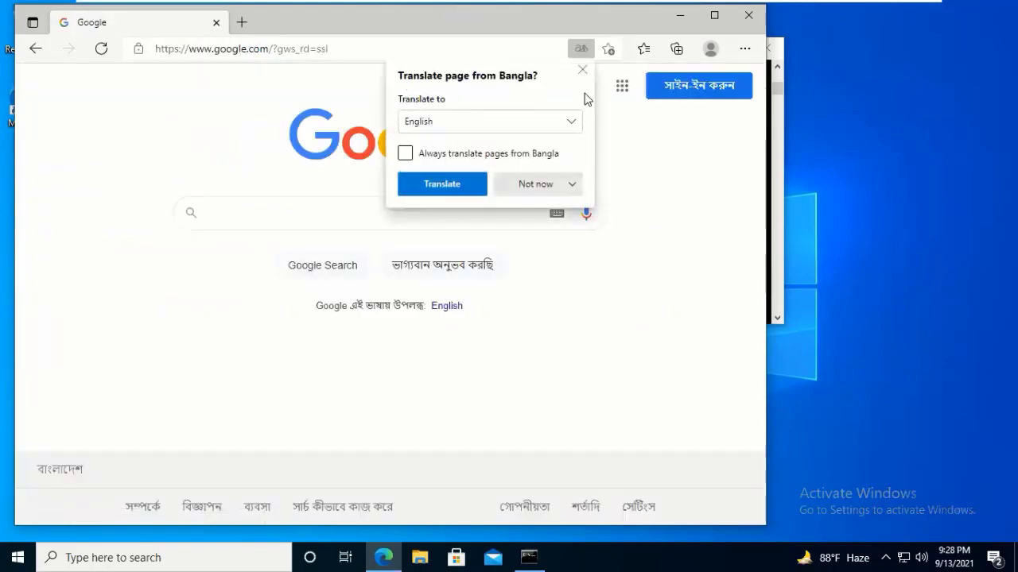
left_click(582, 69)
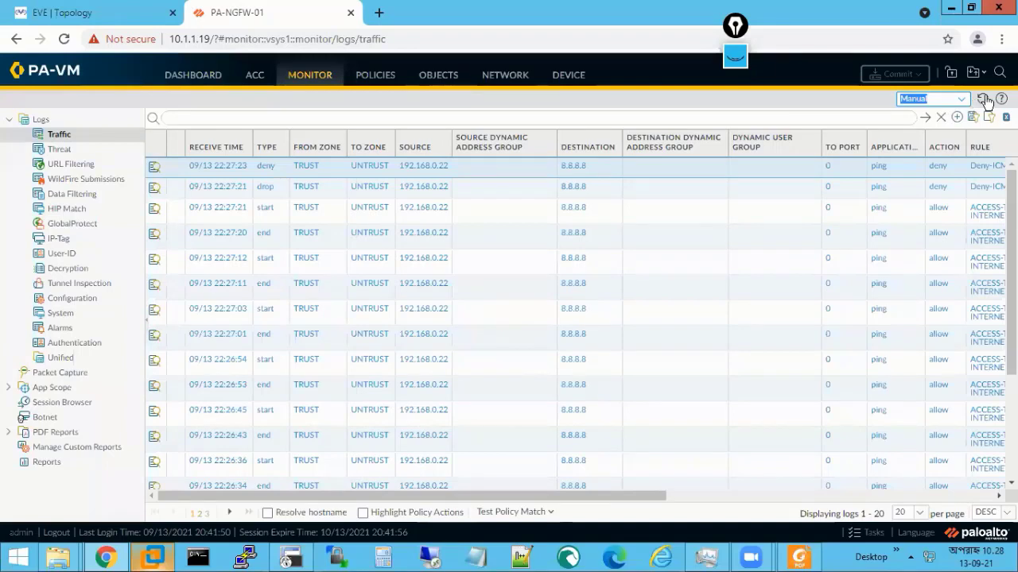
- Return to Chrome, refresh the traffic logs, and mark the google-base, ssl and dns applications with the screen pen
left_click(984, 101)
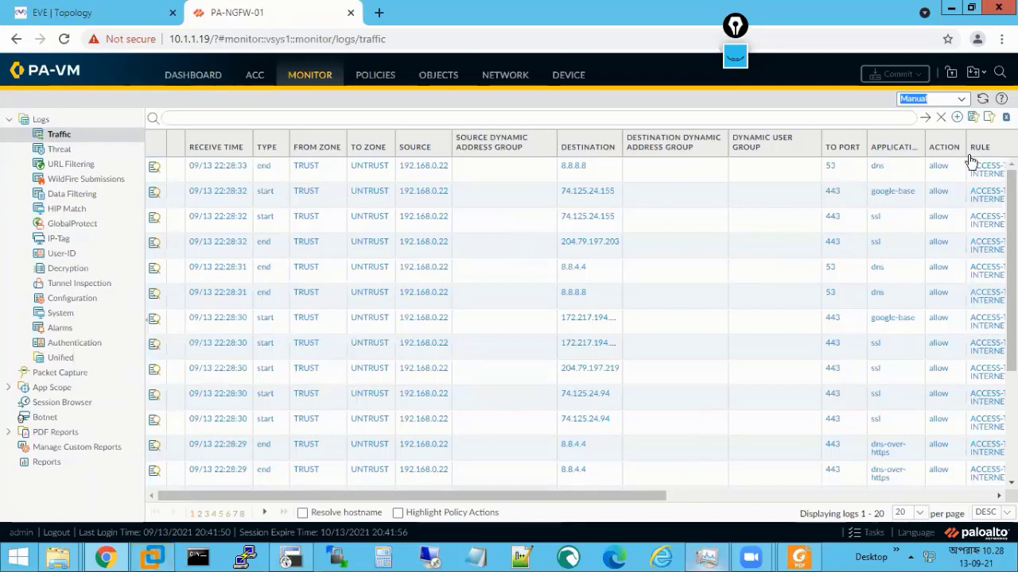
left_click(739, 56)
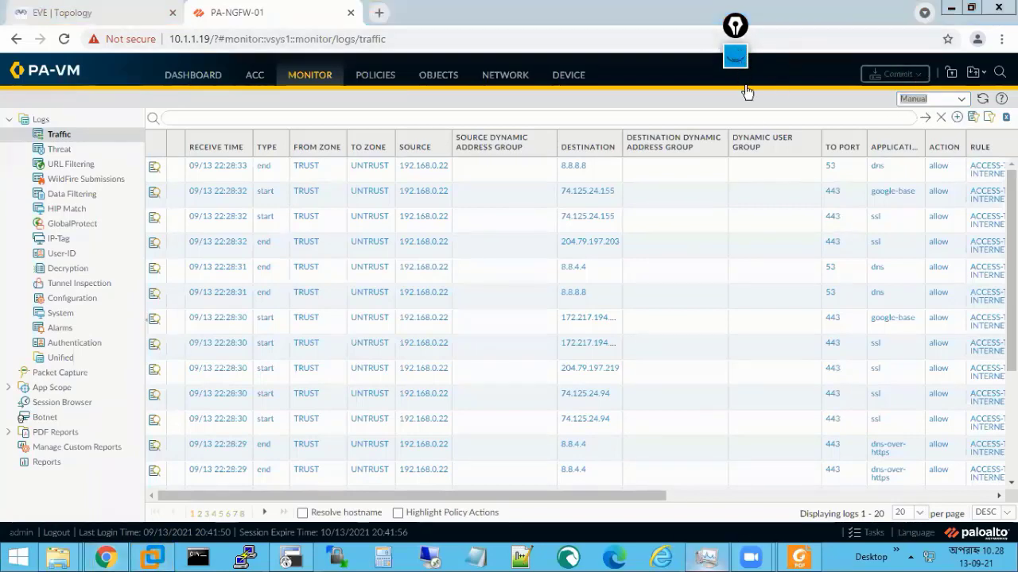
left_click(735, 213)
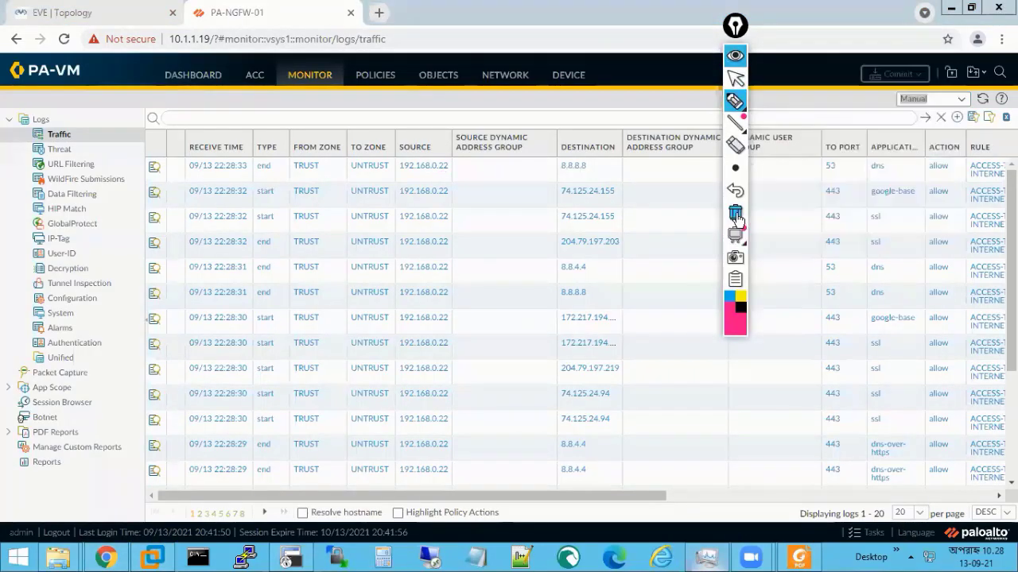
left_click(734, 101)
mouse_move(954, 184)
left_mouse_down()
mouse_move(881, 184)
mouse_move(865, 199)
mouse_move(950, 204)
mouse_move(946, 184)
left_mouse_up()
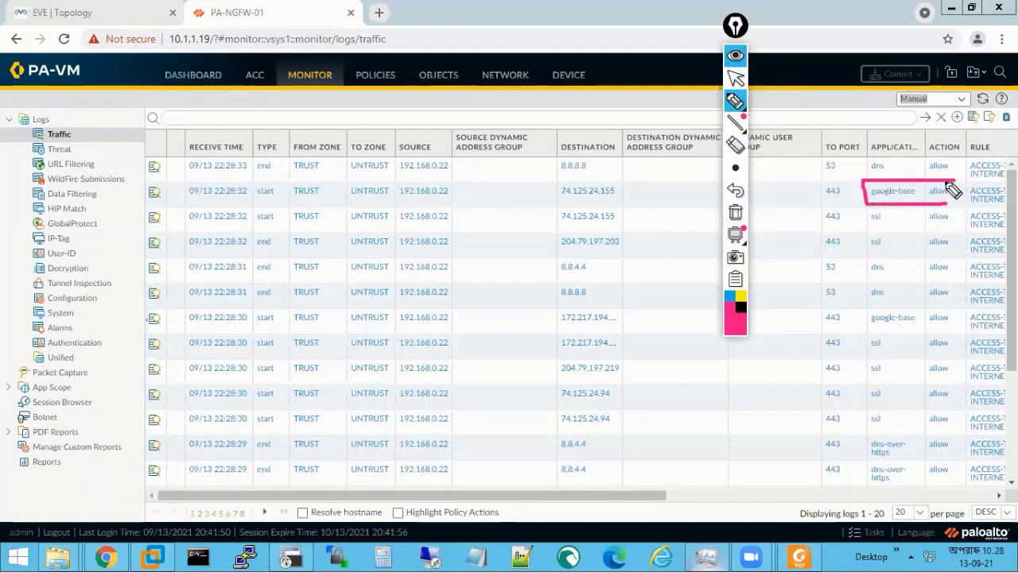
mouse_move(865, 226)
left_mouse_down()
mouse_move(873, 235)
mouse_move(889, 224)
mouse_move(889, 208)
left_mouse_up()
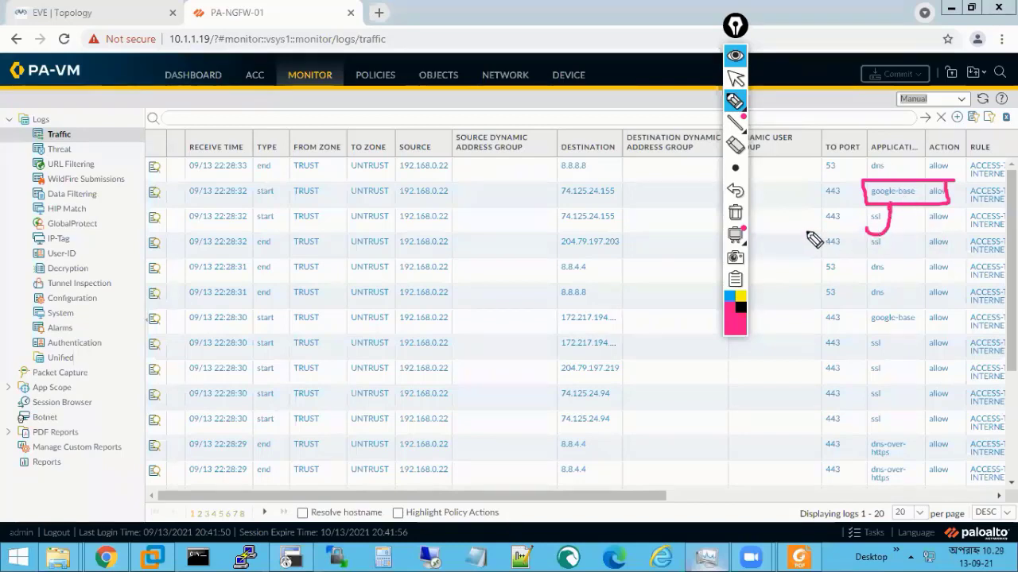
left_click_drag(806, 231, 855, 224)
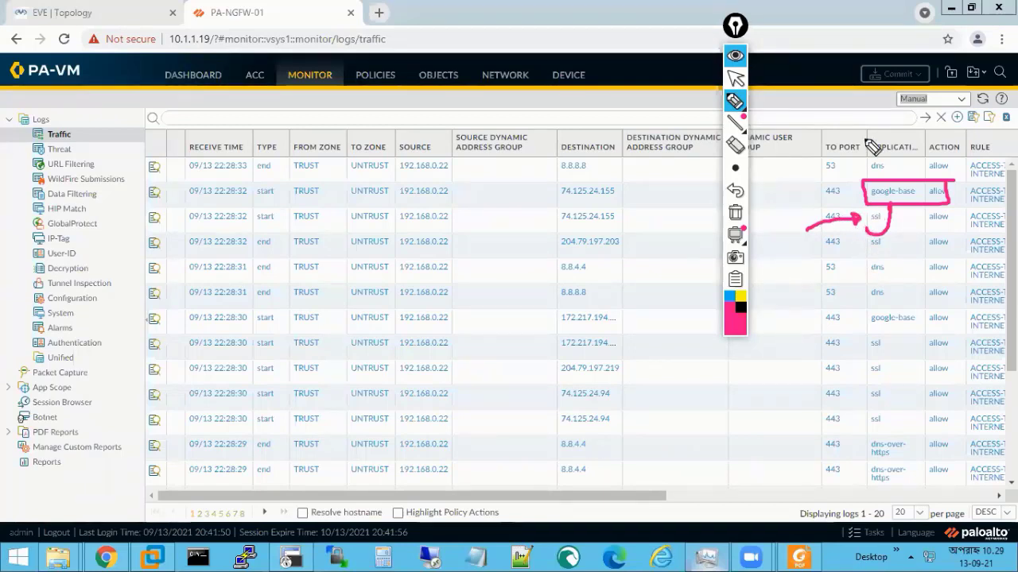
mouse_move(846, 155)
left_mouse_down()
mouse_move(863, 169)
mouse_move(868, 157)
mouse_move(865, 167)
left_mouse_up()
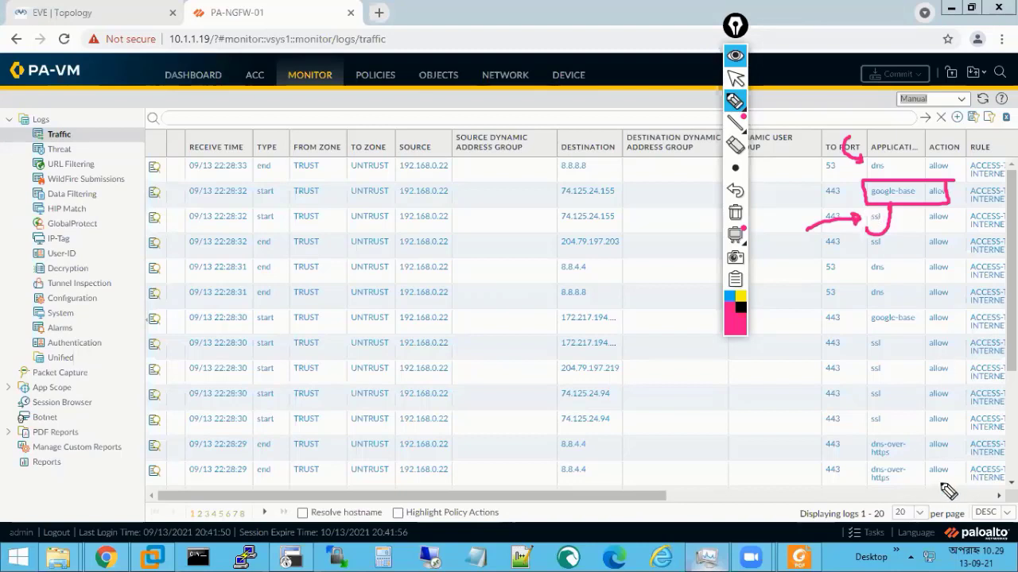
- Erase the pen markings, hide the pen tools, and examine the remaining entries on this traffic log page
left_click(735, 212)
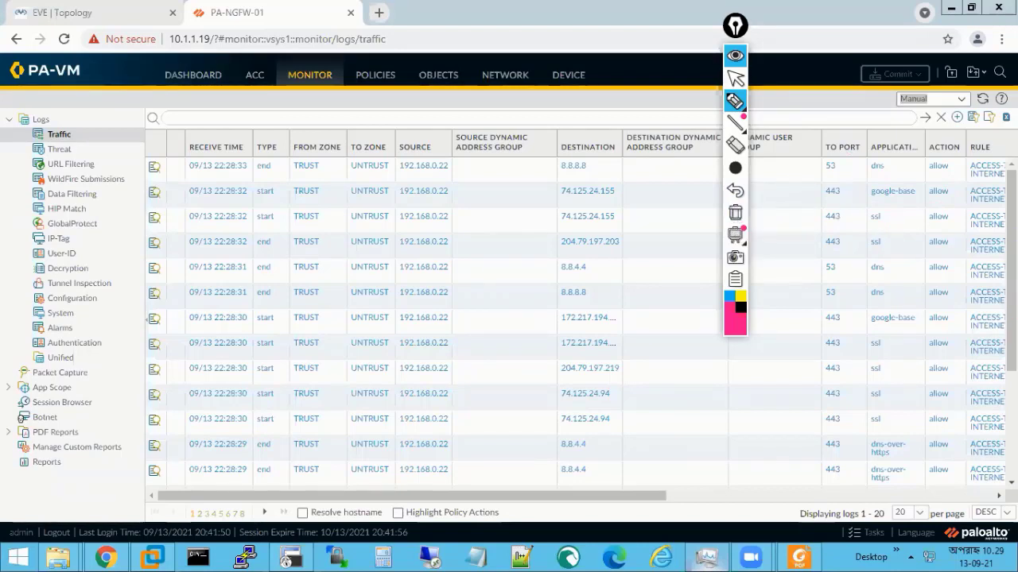
left_click(736, 57)
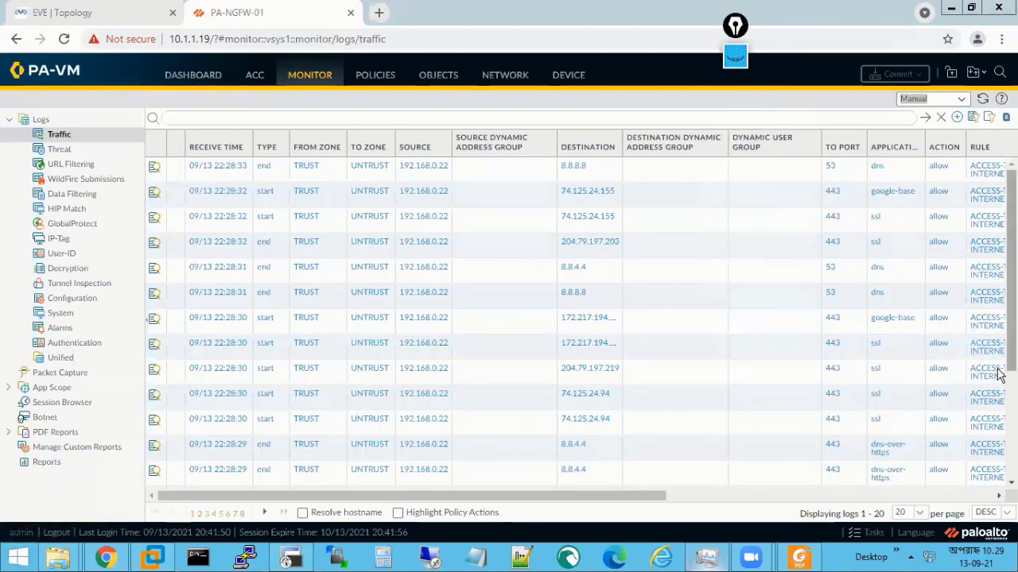
left_click_drag(1011, 362, 1010, 469)
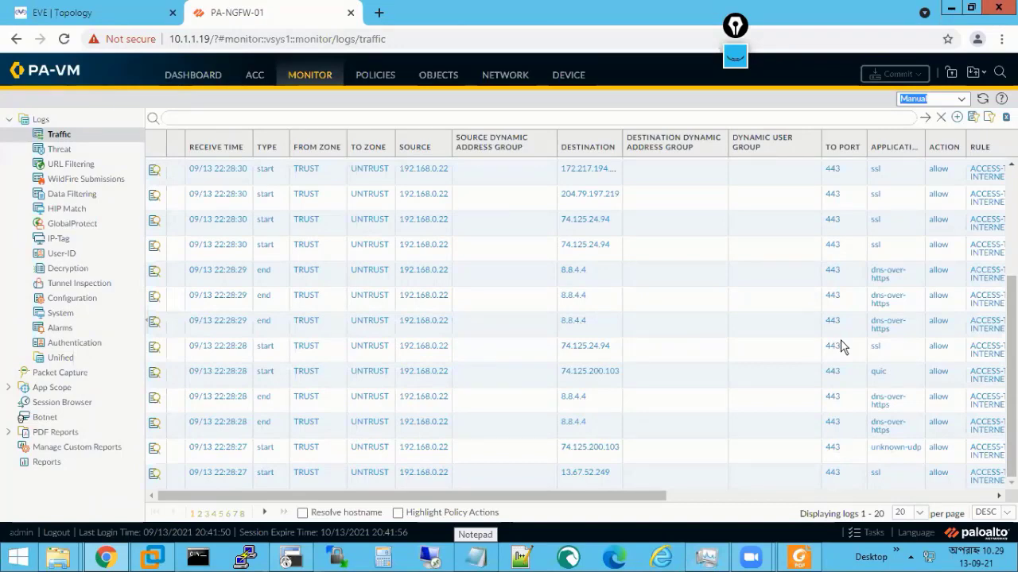
- Open the firewall's application objects and search them for ping
left_click(447, 75)
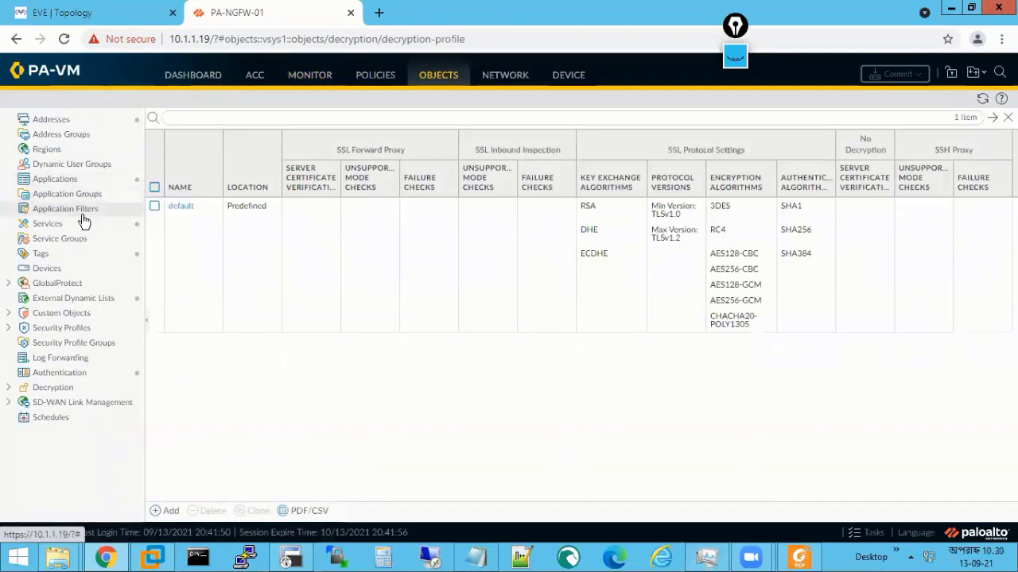
left_click(78, 182)
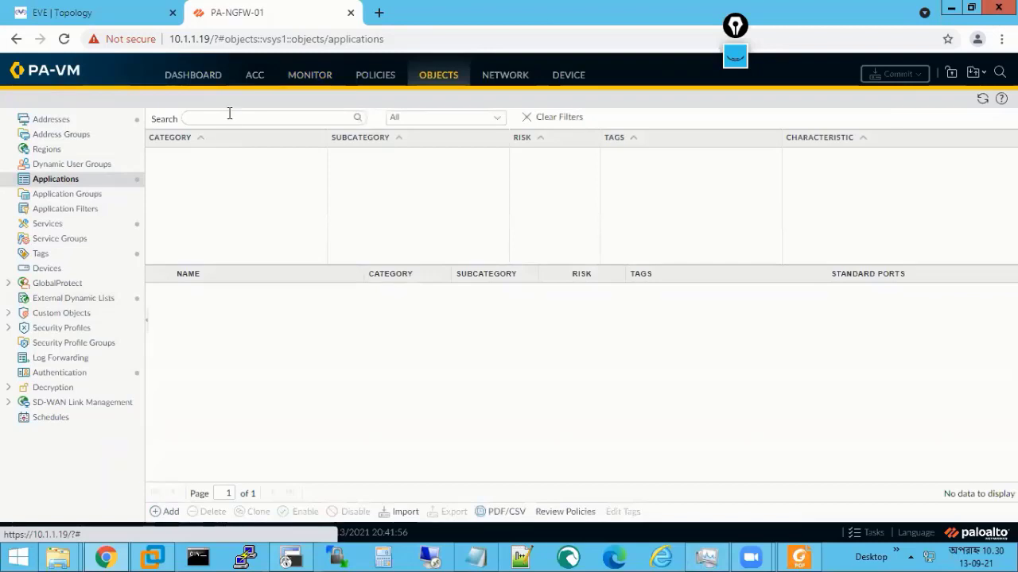
left_click(229, 116)
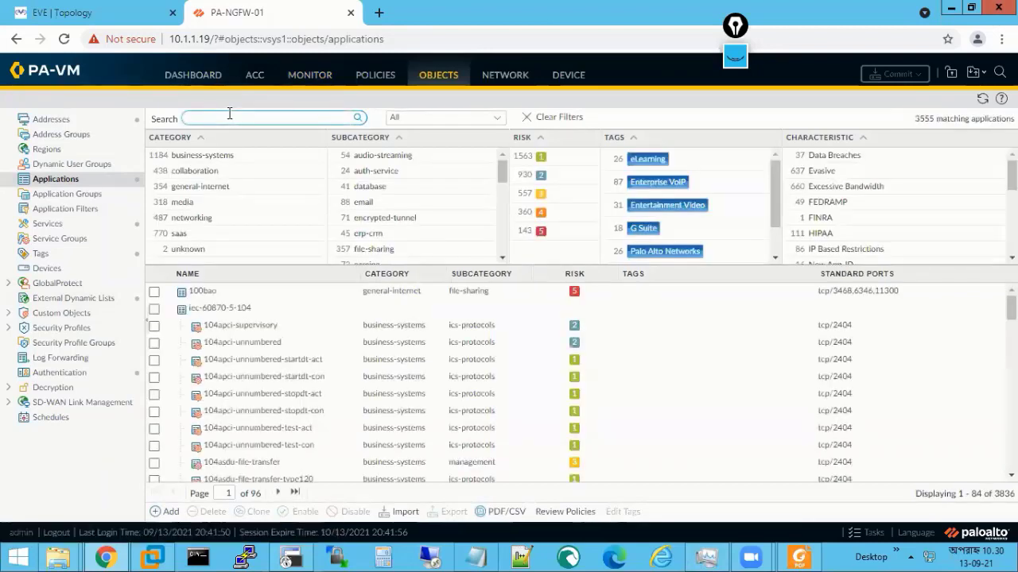
type("ping")
key("Return")
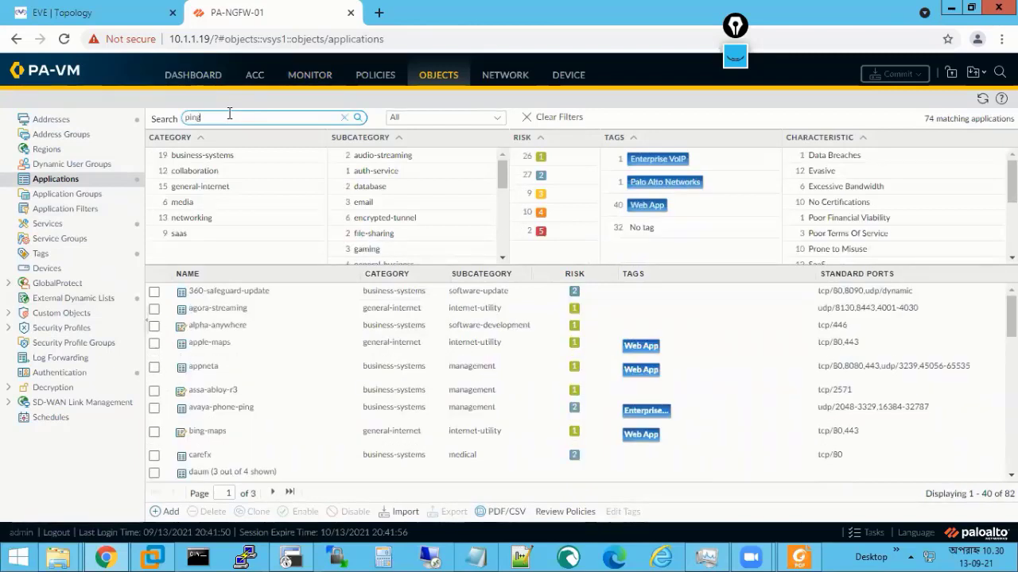
- Search the application objects for facebook and examine the list of matching applications
double_click(230, 116)
type("facebook")
key("Return")
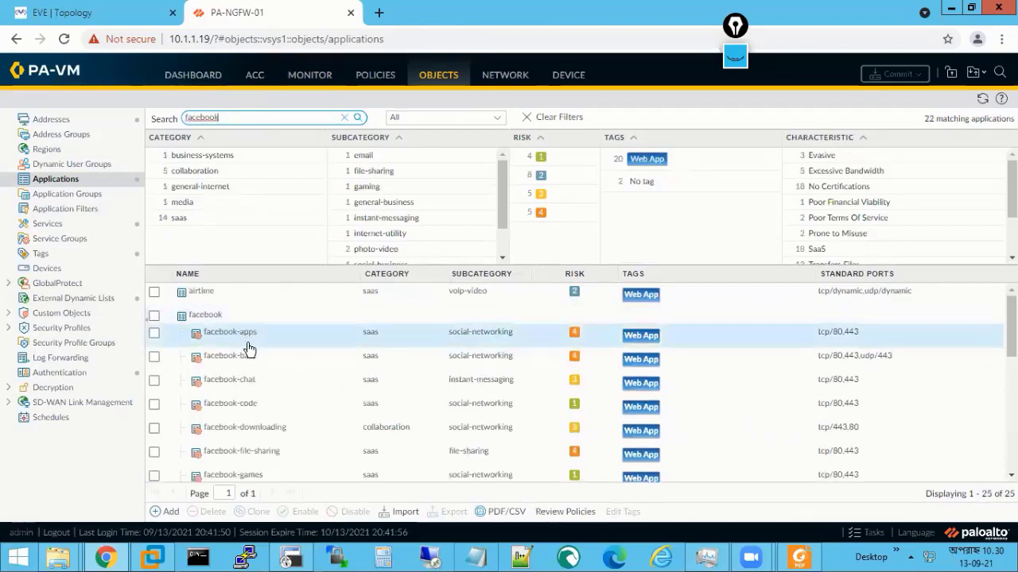
scroll(250, 354, "down", 10)
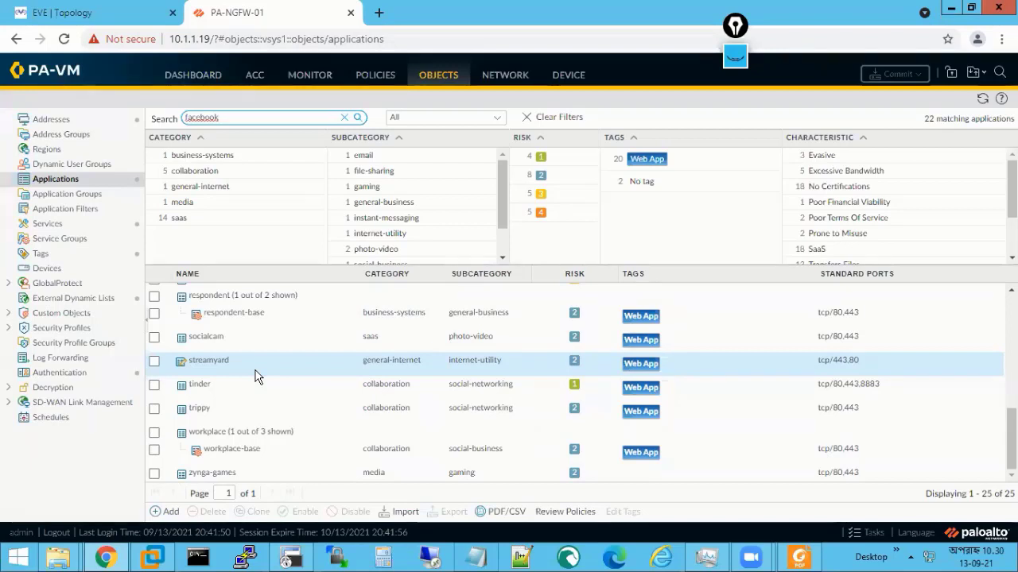
- View the firewall's dashboard, return to the traffic logs, and show the screen pen's tools in pointer mode
left_click(209, 80)
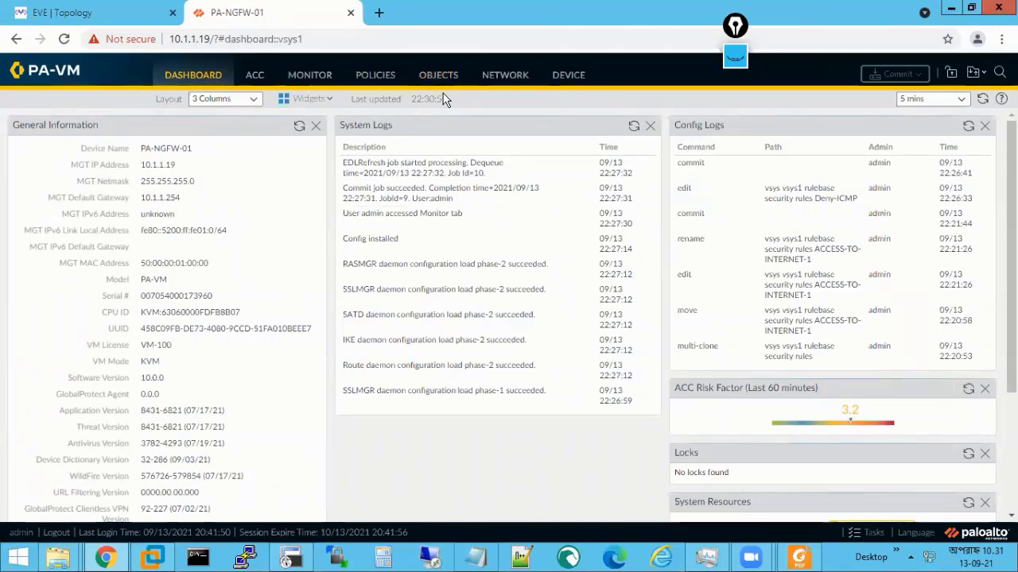
left_click(311, 80)
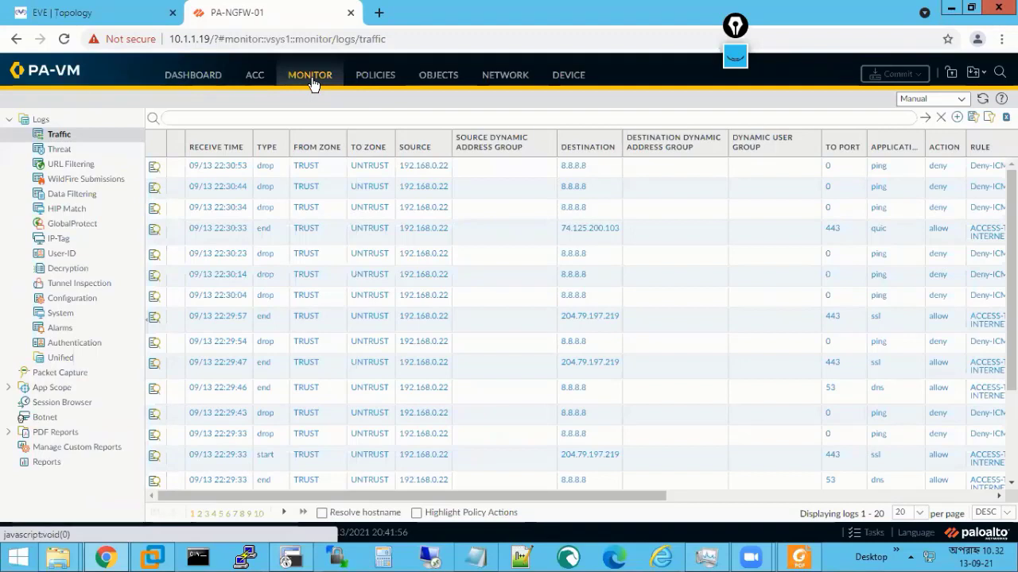
left_click(736, 55)
left_click(736, 80)
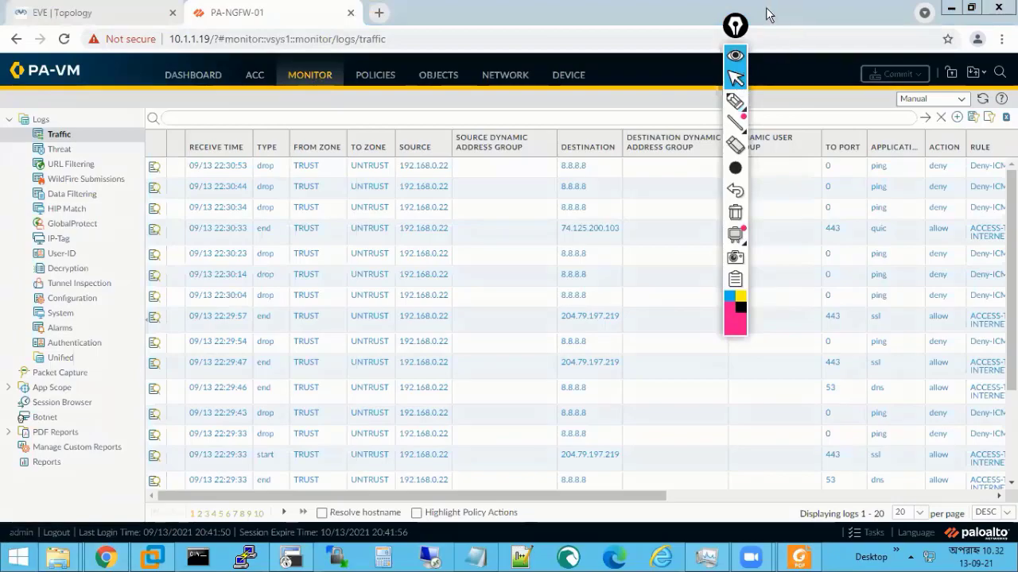